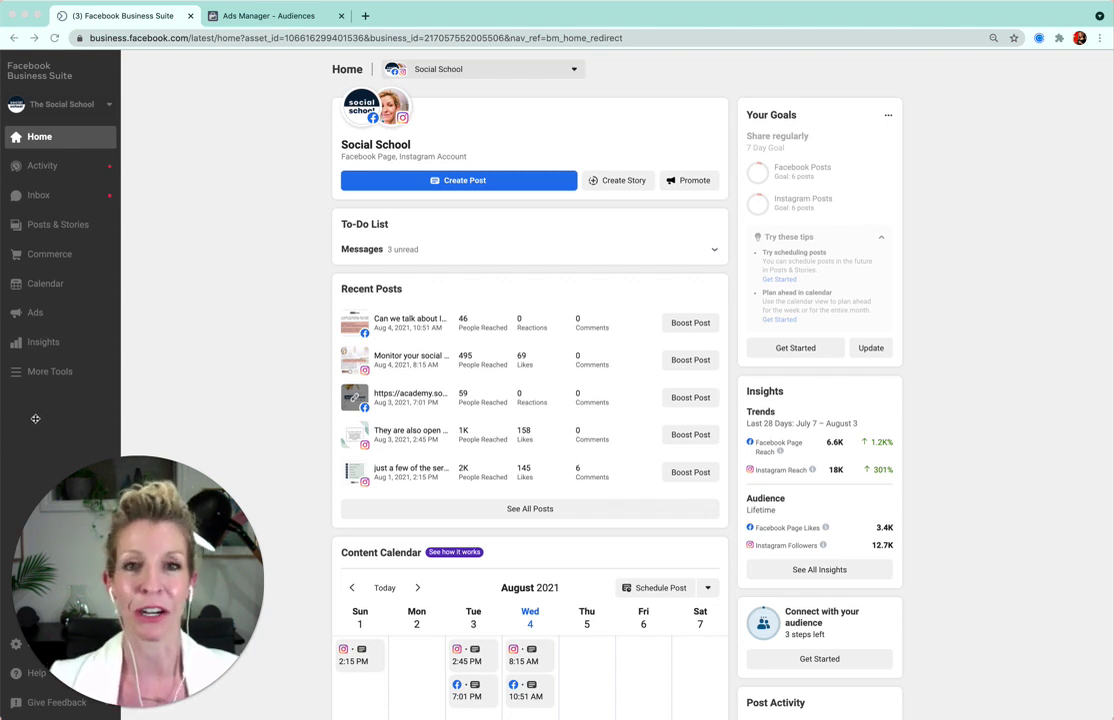
Open the Audiences tool from Business Suite's additional tools.
{"action": "left_click", "coordinate": [43, 375]}
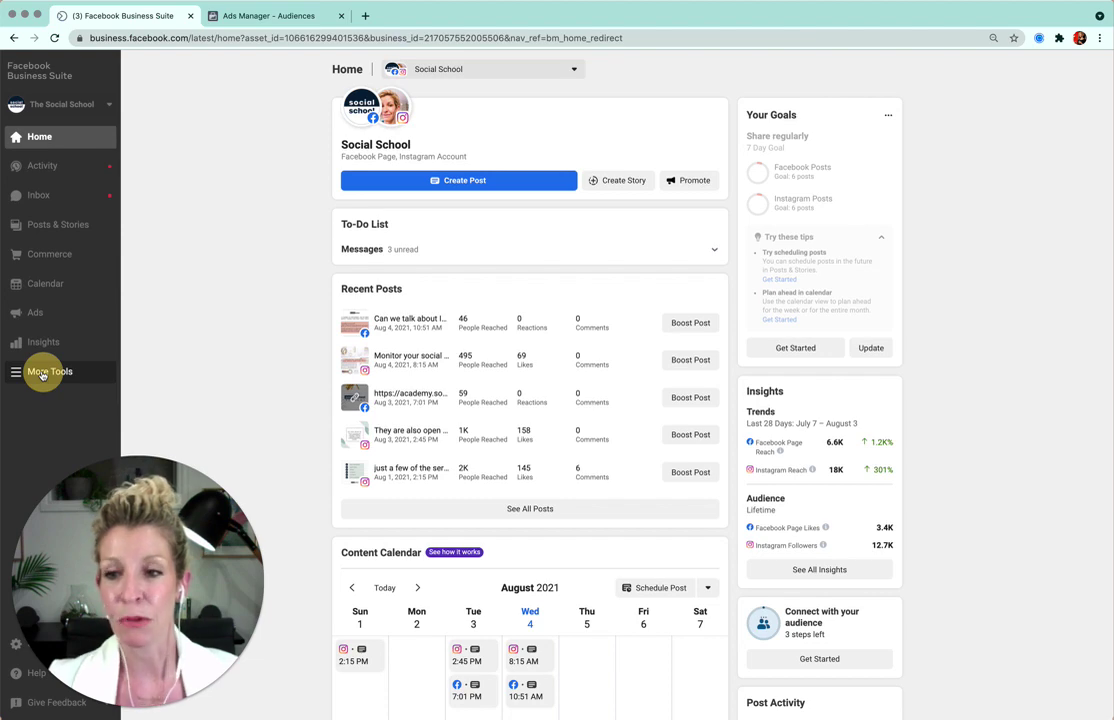
{"action": "left_click", "coordinate": [43, 375]}
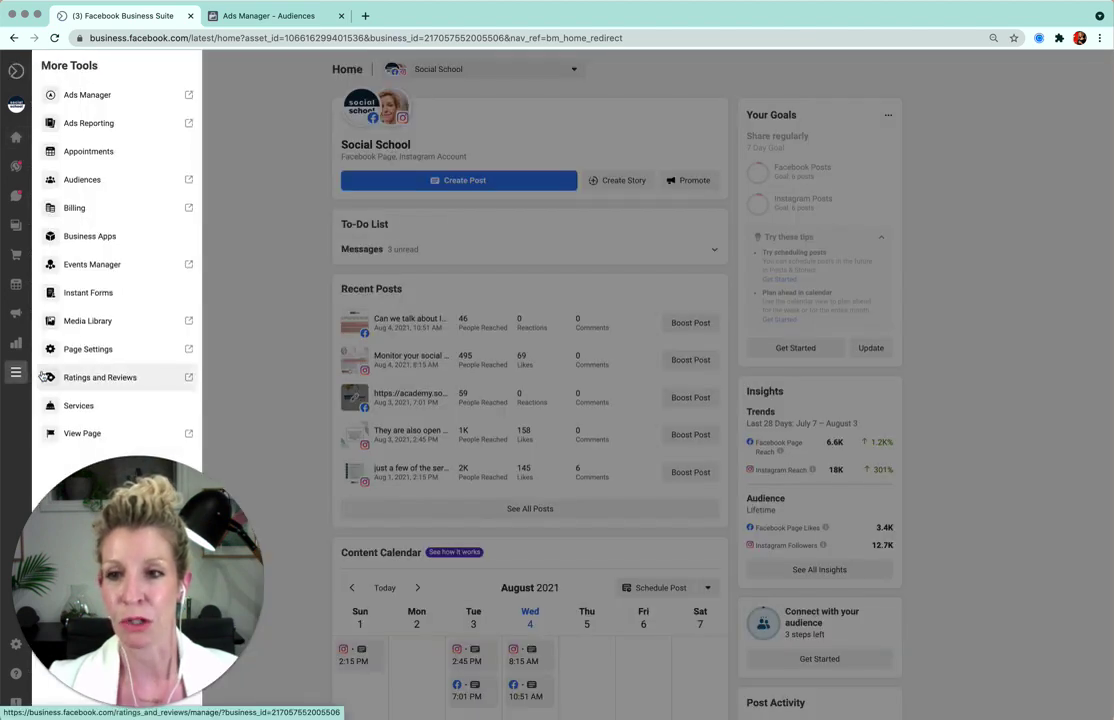
{"action": "left_click", "coordinate": [80, 182]}
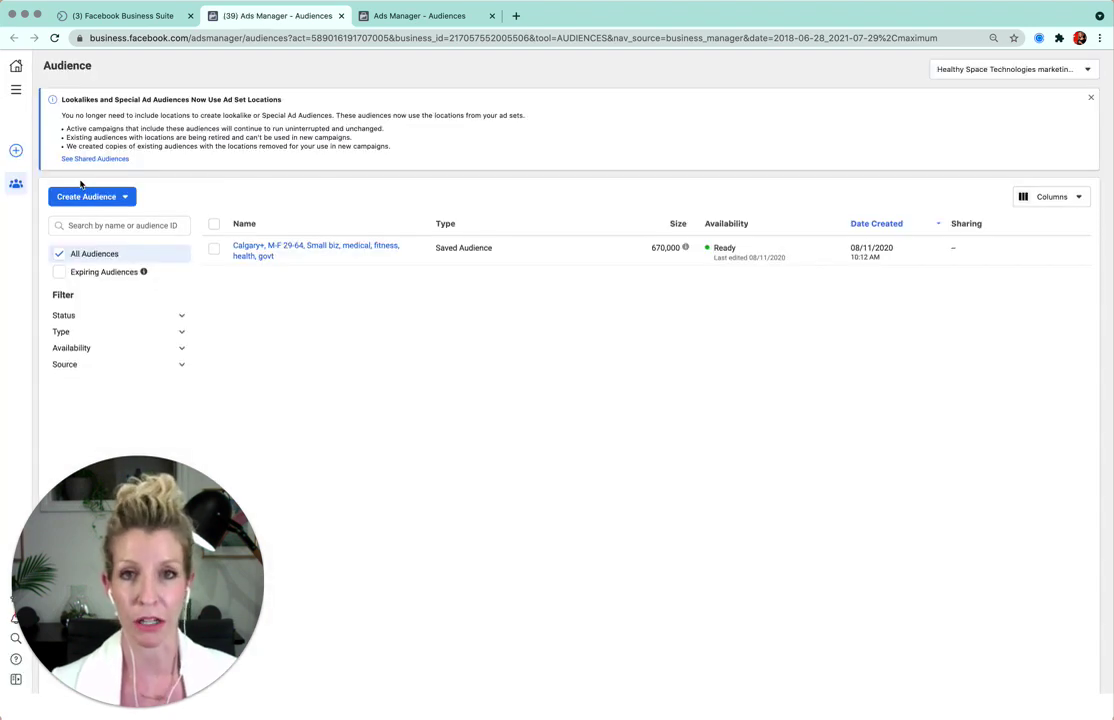
Switch the audience list to the Social School marketing ad account and dismiss the notice about ad set locations.
{"action": "left_click", "coordinate": [1091, 97]}
{"action": "left_click", "coordinate": [1088, 70]}
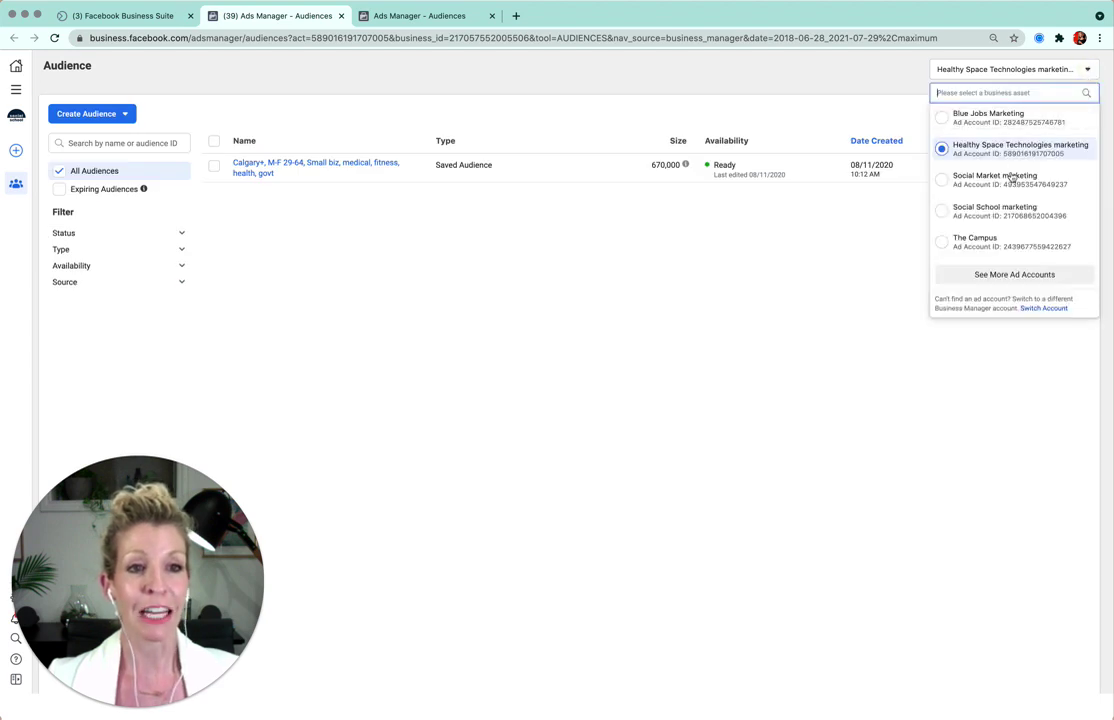
{"action": "left_click", "coordinate": [985, 210]}
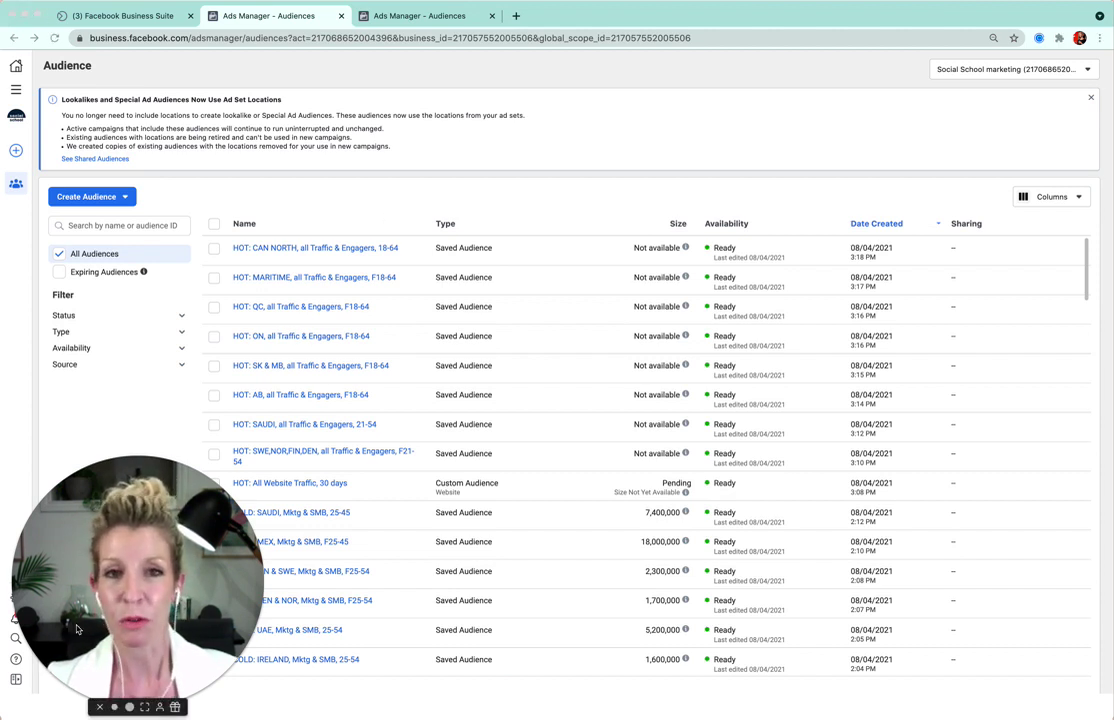
{"action": "left_click", "coordinate": [112, 707]}
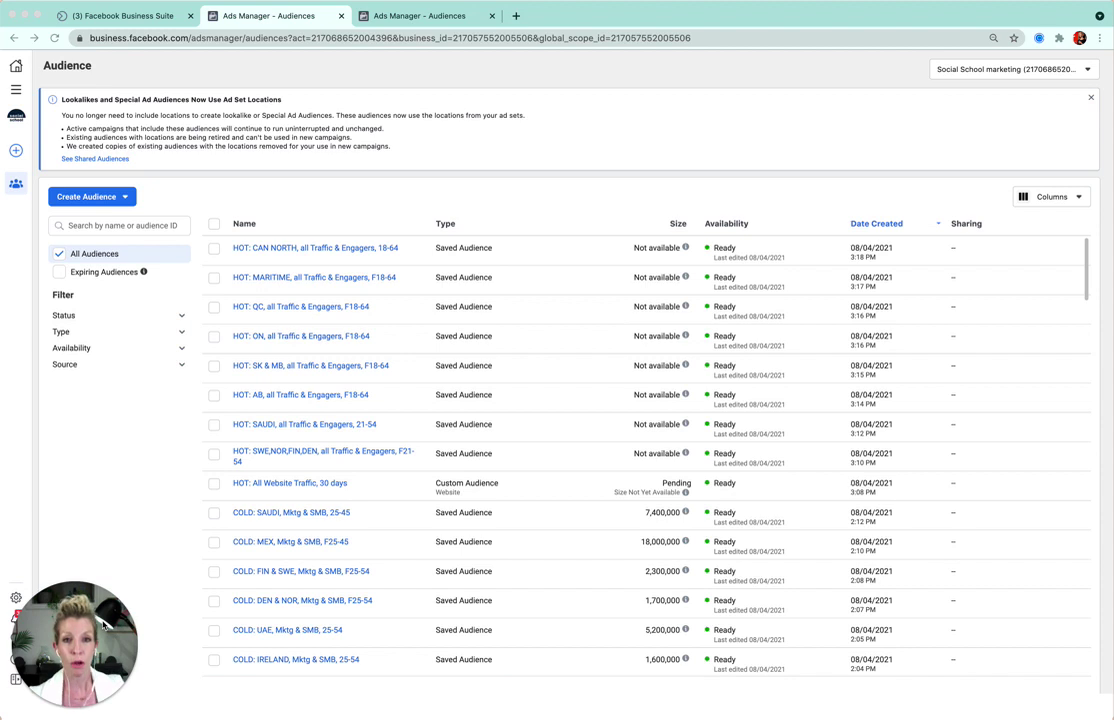
{"action": "left_click", "coordinate": [1090, 98]}
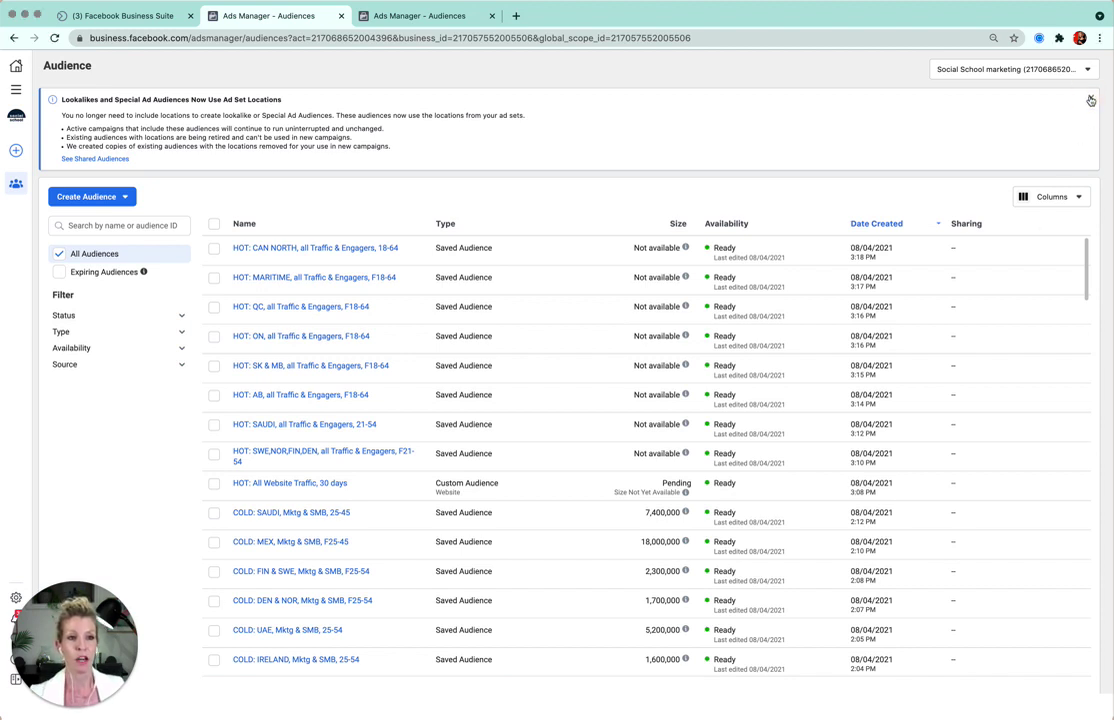
{"action": "left_click", "coordinate": [1090, 99]}
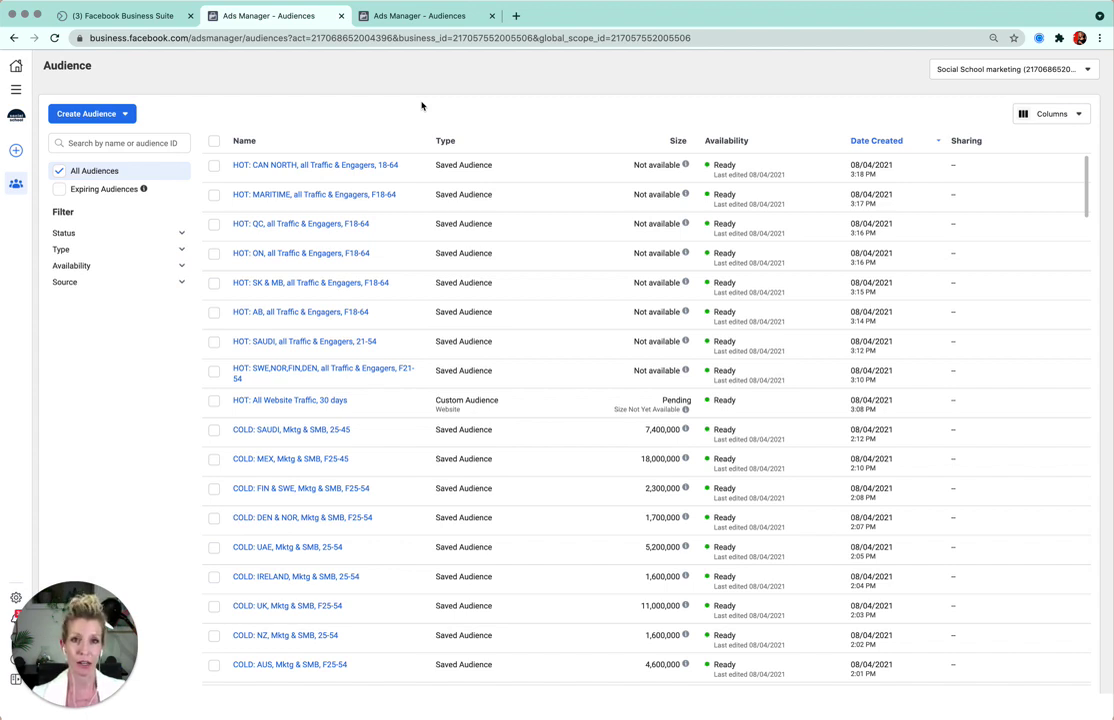
Enter COLD in the audience search and look through the names of the existing cold audiences.
{"action": "left_click", "coordinate": [125, 143]}
{"action": "type", "text": "OLD"}
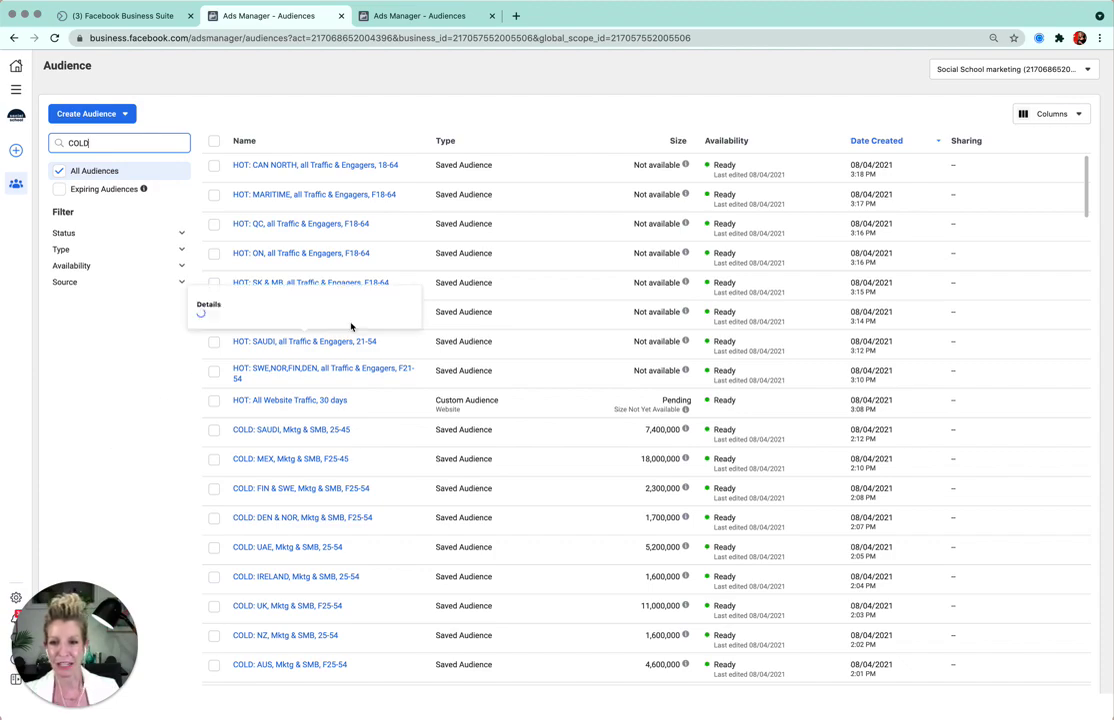
{"action": "scroll", "coordinate": [353, 330], "scroll_direction": "down", "scroll_amount": 5}
{"action": "scroll", "coordinate": [355, 335], "scroll_direction": "down", "scroll_amount": 7}
{"action": "scroll", "coordinate": [355, 335], "scroll_direction": "down", "scroll_amount": 8}
{"action": "scroll", "coordinate": [355, 335], "scroll_direction": "down", "scroll_amount": 6}
{"action": "scroll", "coordinate": [354, 358], "scroll_direction": "down", "scroll_amount": 10}
{"action": "scroll", "coordinate": [354, 358], "scroll_direction": "down", "scroll_amount": 7}
{"action": "scroll", "coordinate": [354, 361], "scroll_direction": "down", "scroll_amount": 2}
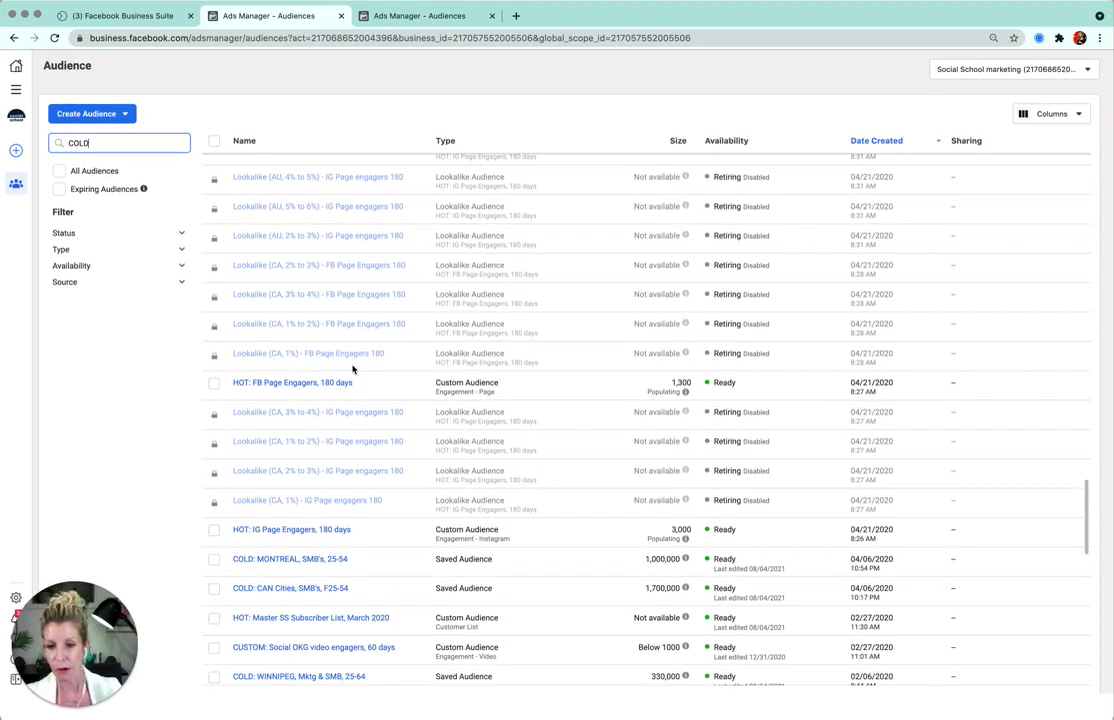
{"action": "scroll", "coordinate": [354, 362], "scroll_direction": "down", "scroll_amount": 5}
{"action": "scroll", "coordinate": [352, 370], "scroll_direction": "down", "scroll_amount": 4}
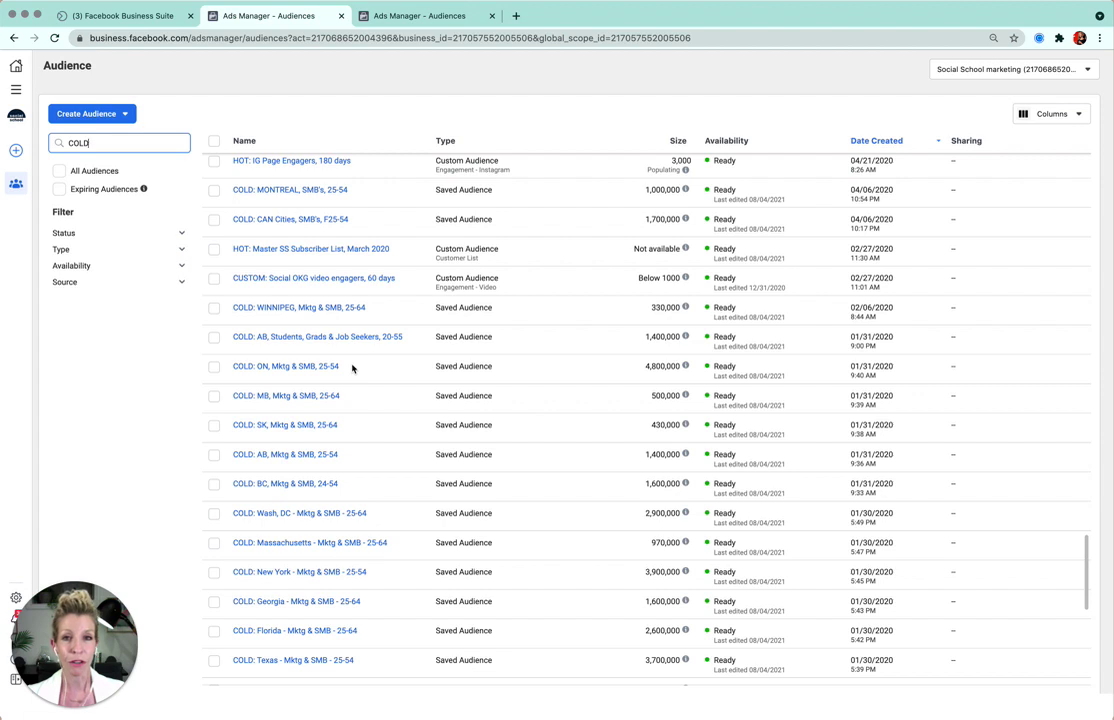
Start a new saved audience and replace Canada with Australia as its location.
{"action": "left_click", "coordinate": [76, 115]}
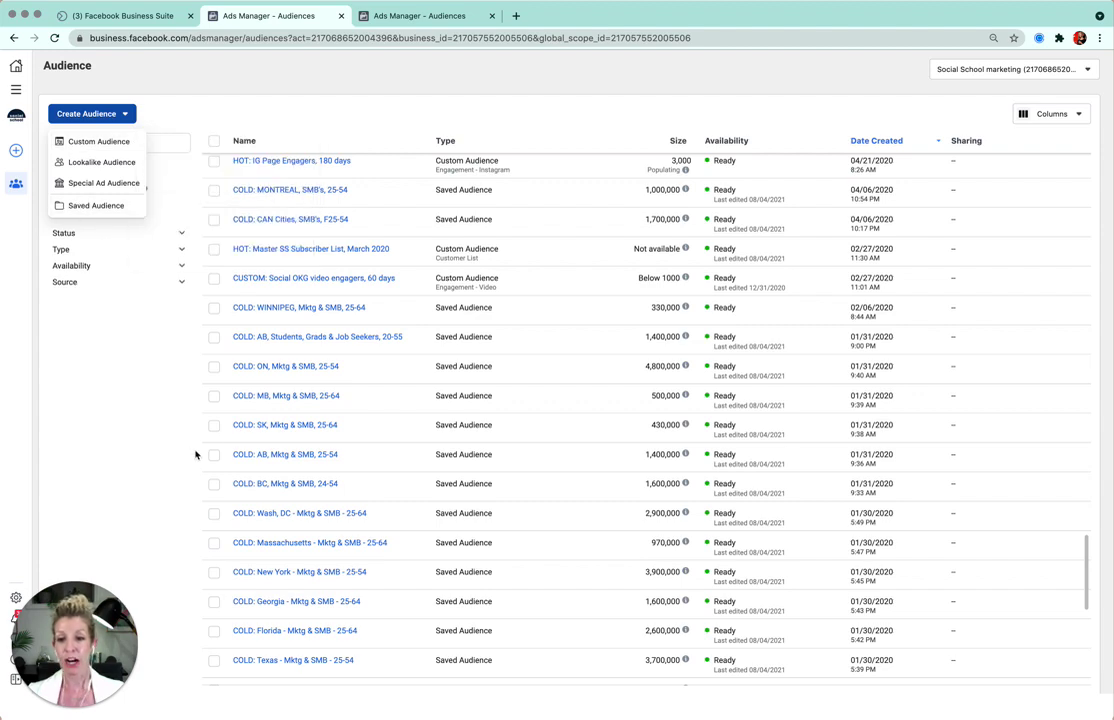
{"action": "left_click", "coordinate": [80, 208]}
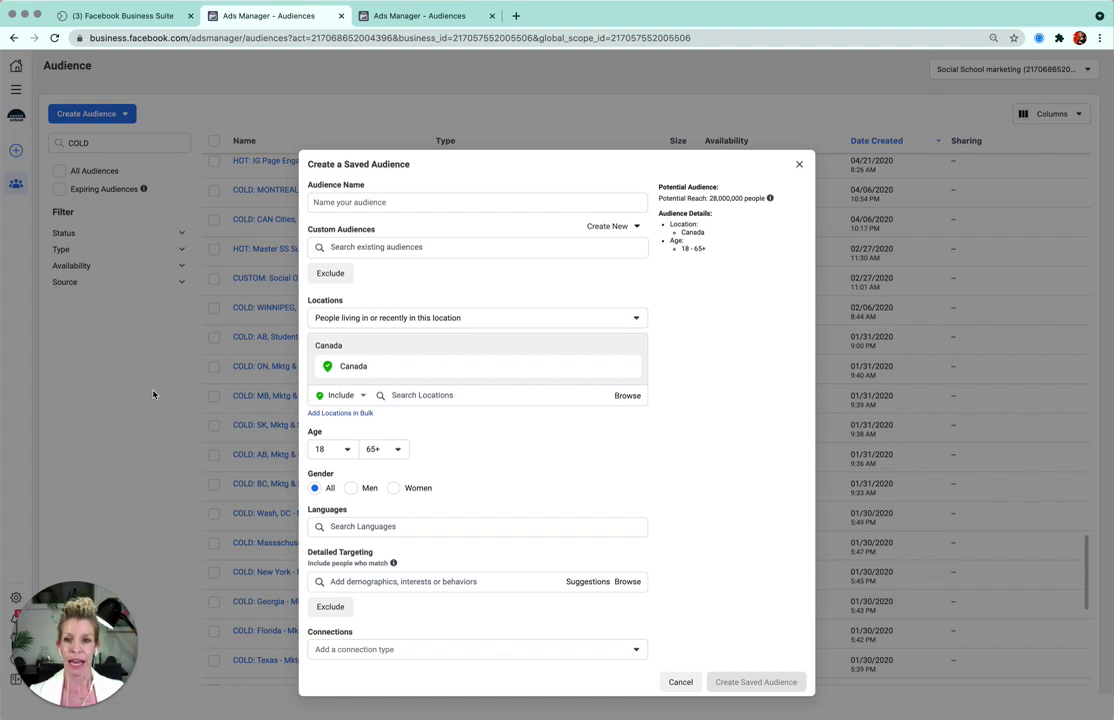
{"action": "left_click", "coordinate": [415, 396]}
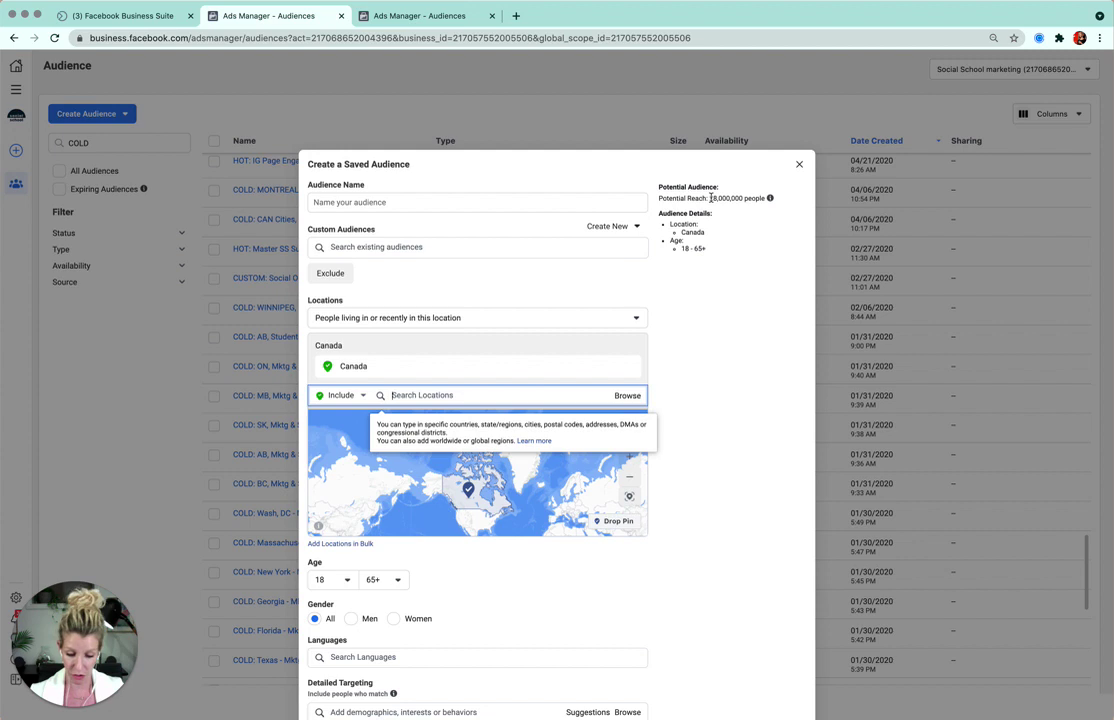
{"action": "type", "text": "Aust"}
{"action": "key", "text": "BackSpace"}
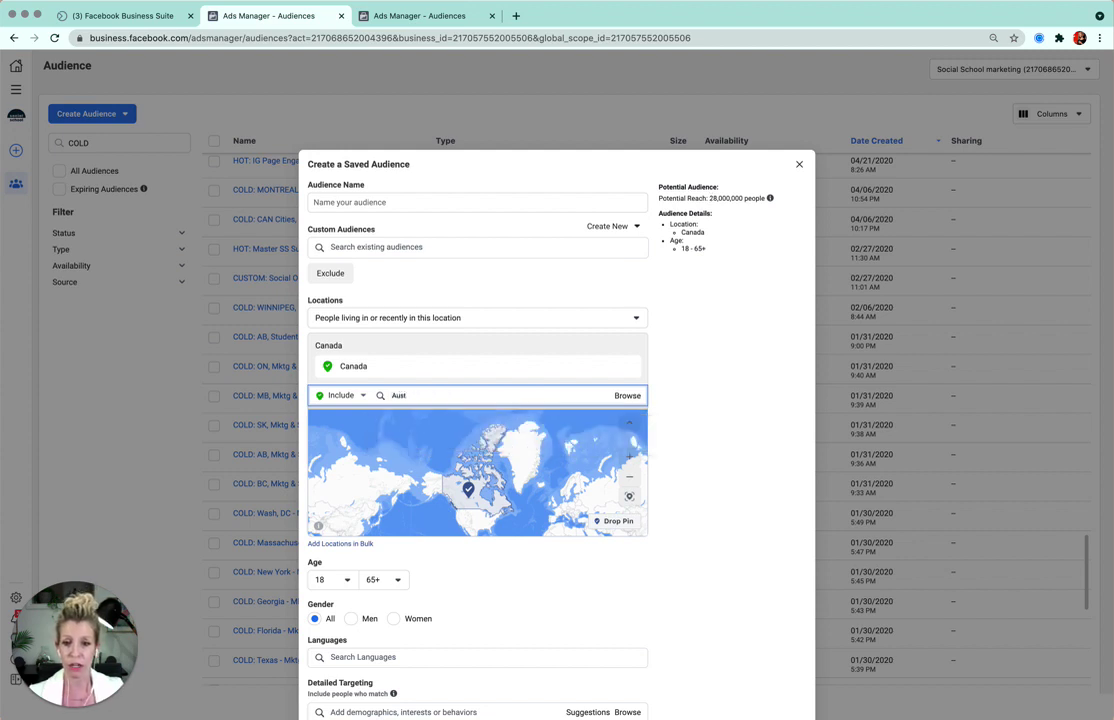
{"action": "type", "text": "tralia"}
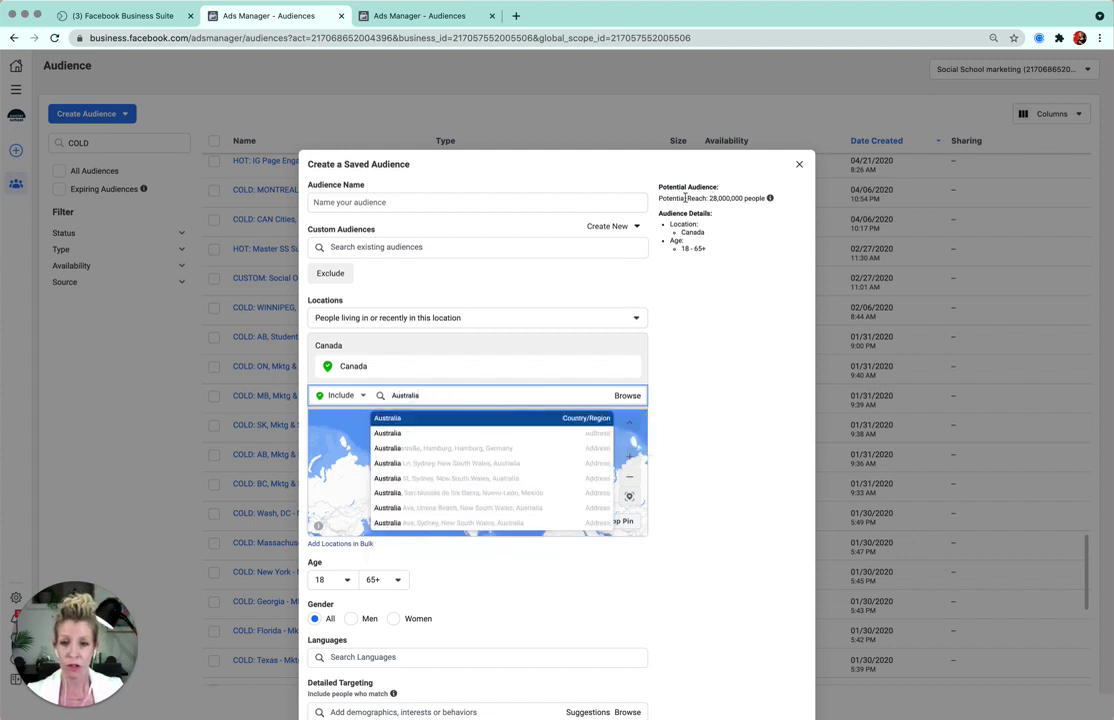
{"action": "left_click", "coordinate": [398, 417]}
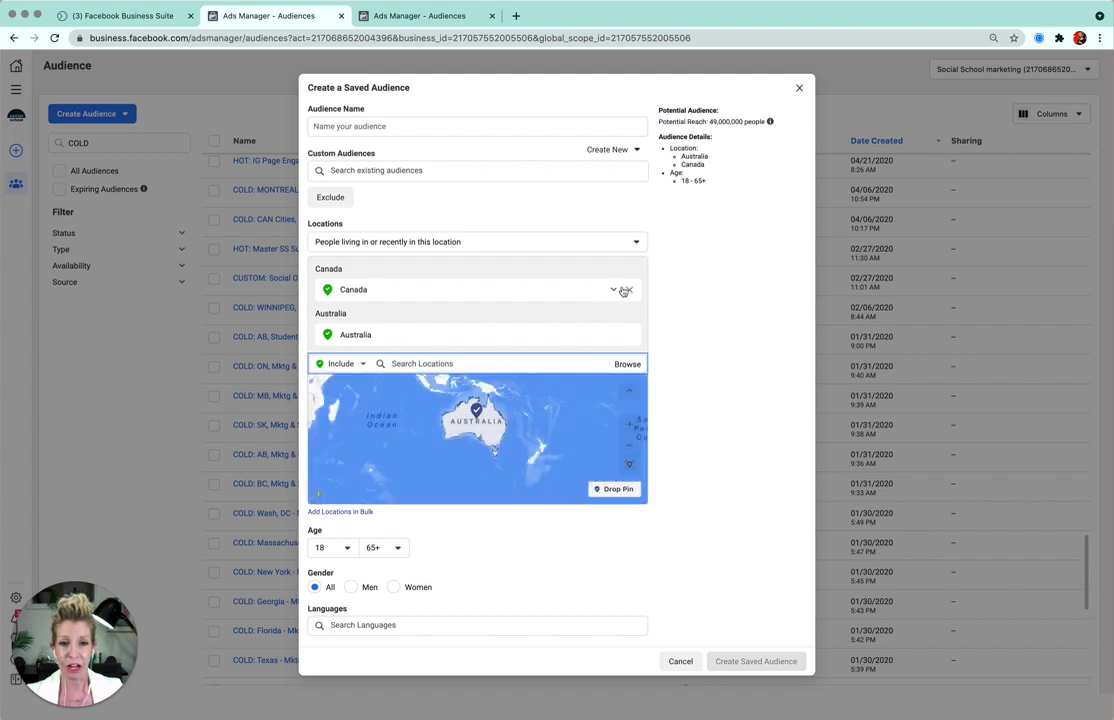
{"action": "left_click", "coordinate": [629, 289]}
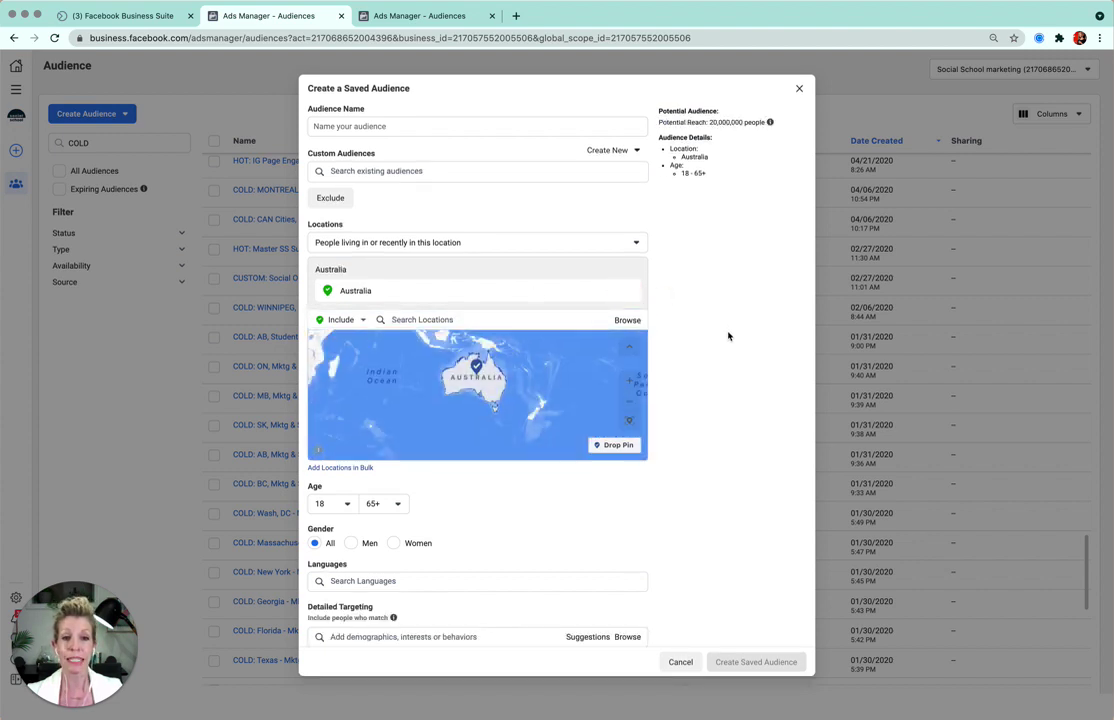
Replace Australia with the country United States as the saved audience's location.
{"action": "left_click", "coordinate": [427, 319]}
{"action": "type", "text": "Unit"}
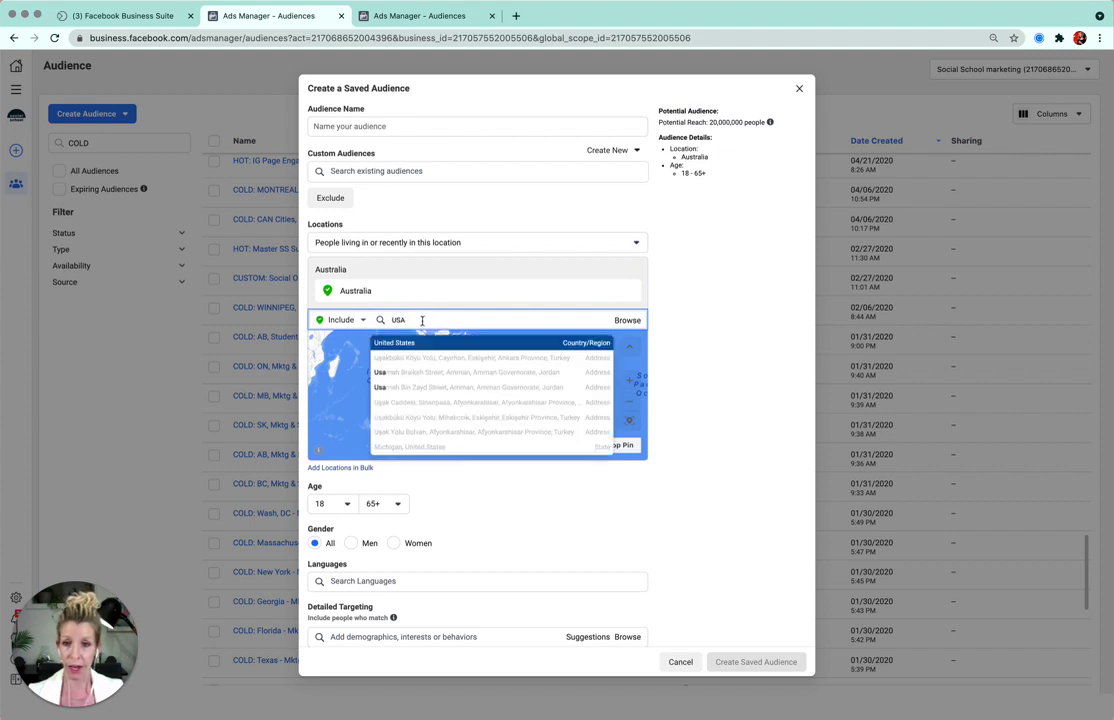
{"action": "left_click", "coordinate": [398, 343]}
{"action": "left_click", "coordinate": [630, 290]}
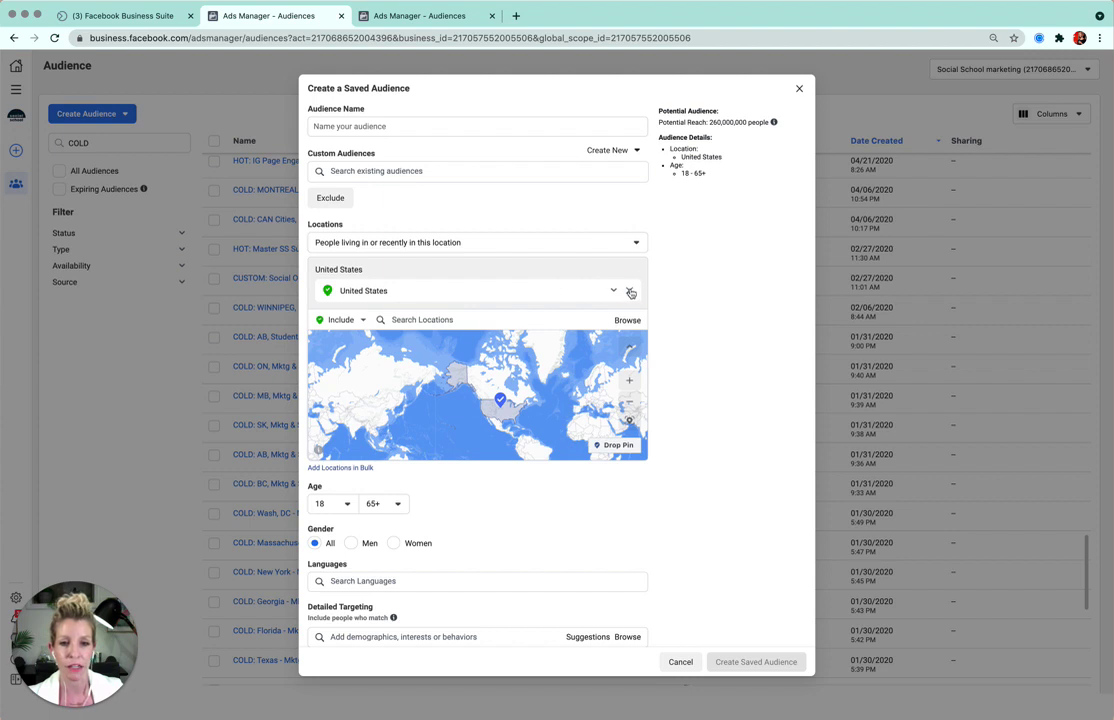
Remove the United States from the audience's locations and add it again.
{"action": "left_click", "coordinate": [629, 290]}
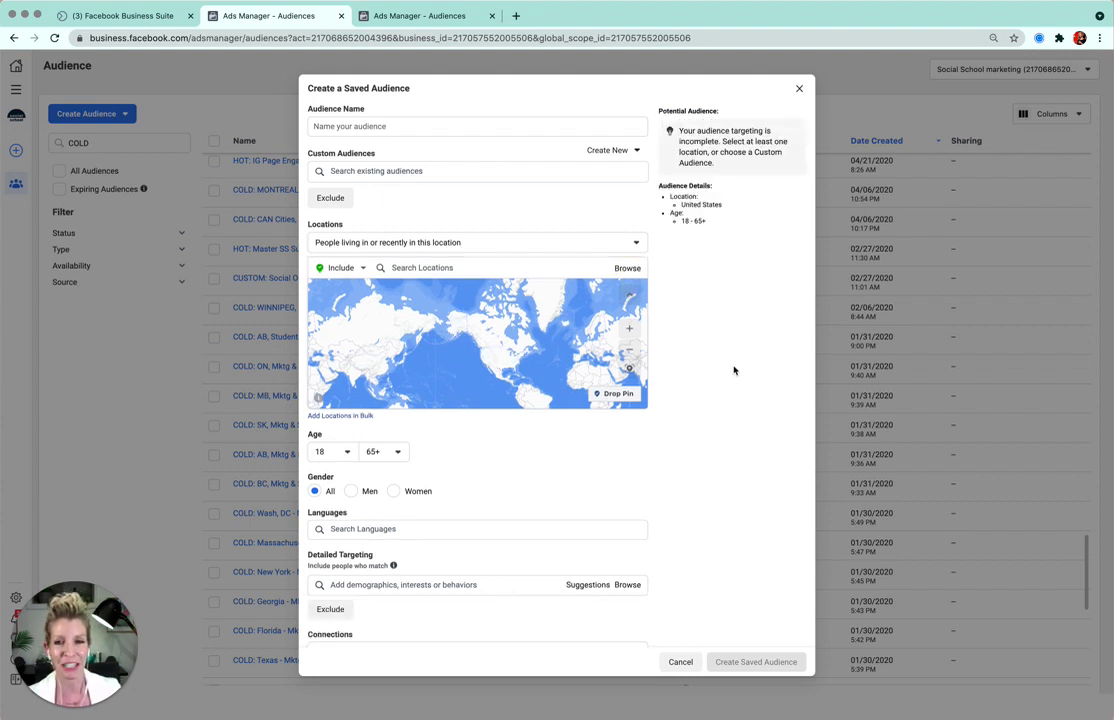
{"action": "scroll", "coordinate": [733, 370], "scroll_direction": "down", "scroll_amount": 2}
{"action": "scroll", "coordinate": [640, 324], "scroll_direction": "up", "scroll_amount": 2}
{"action": "left_click", "coordinate": [462, 267]}
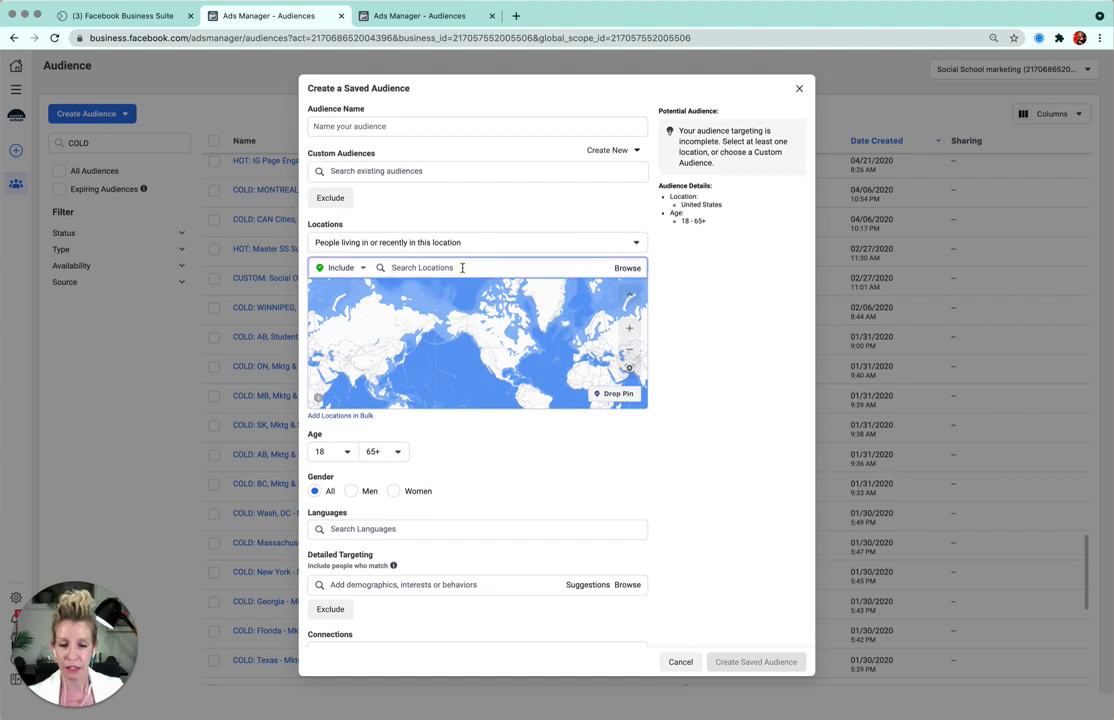
{"action": "type", "text": "USA"}
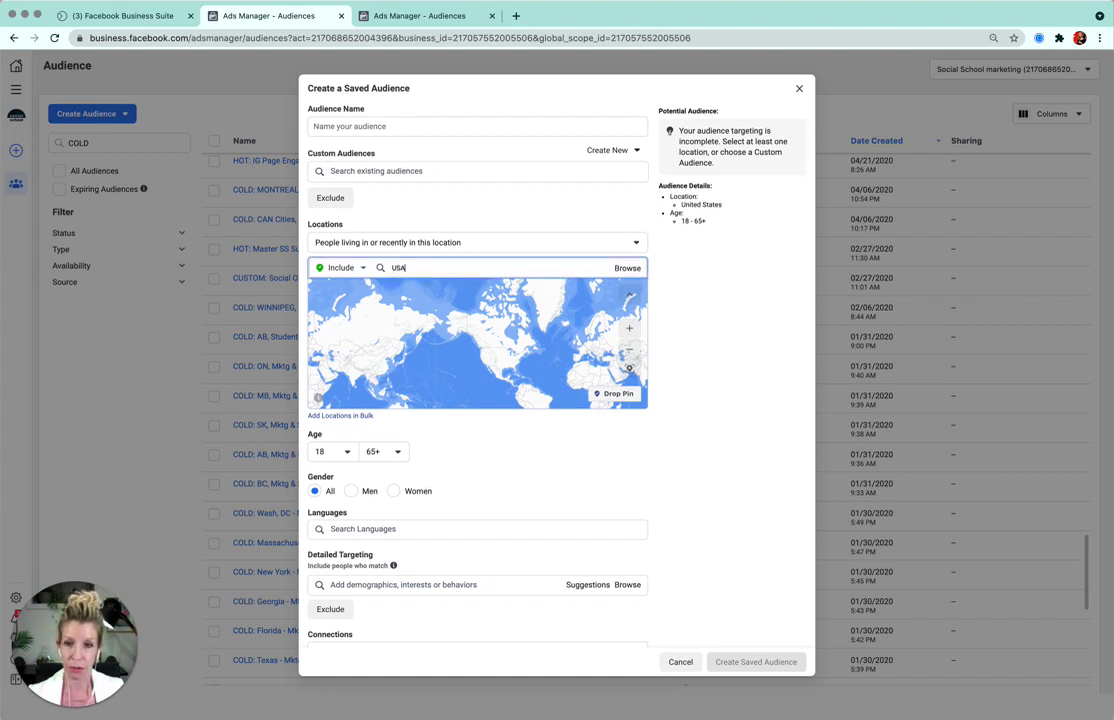
{"action": "left_click", "coordinate": [395, 291]}
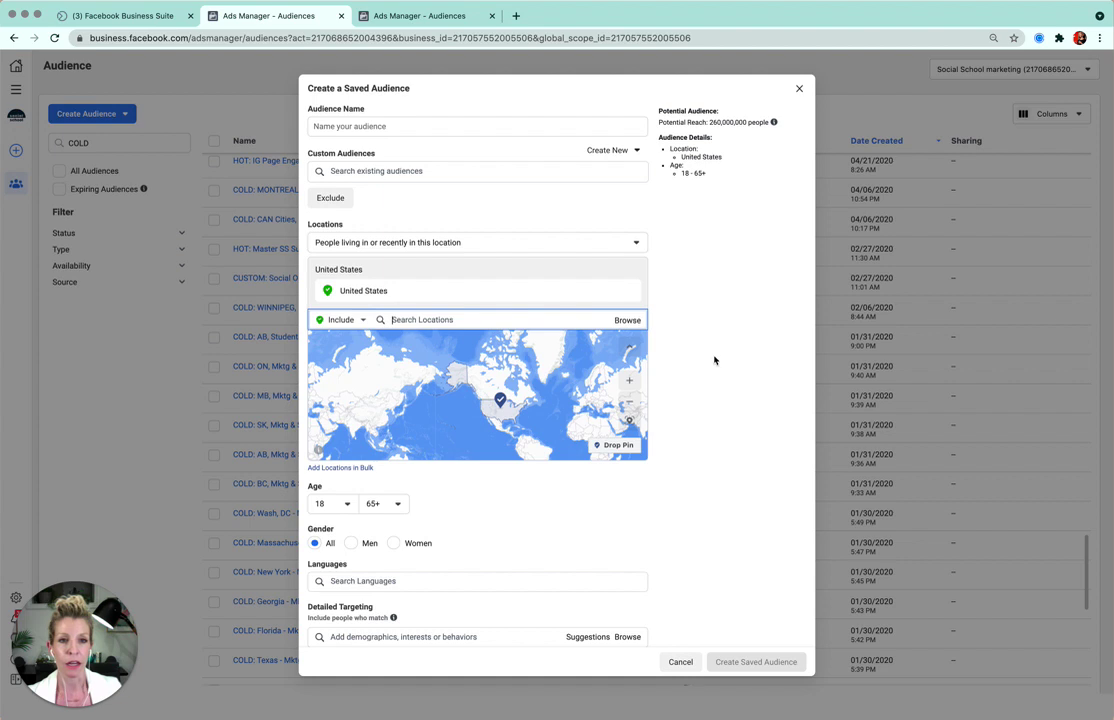
Narrow the audience's location from the whole United States to the state of Alabama.
{"action": "scroll", "coordinate": [723, 382], "scroll_direction": "down", "scroll_amount": 3}
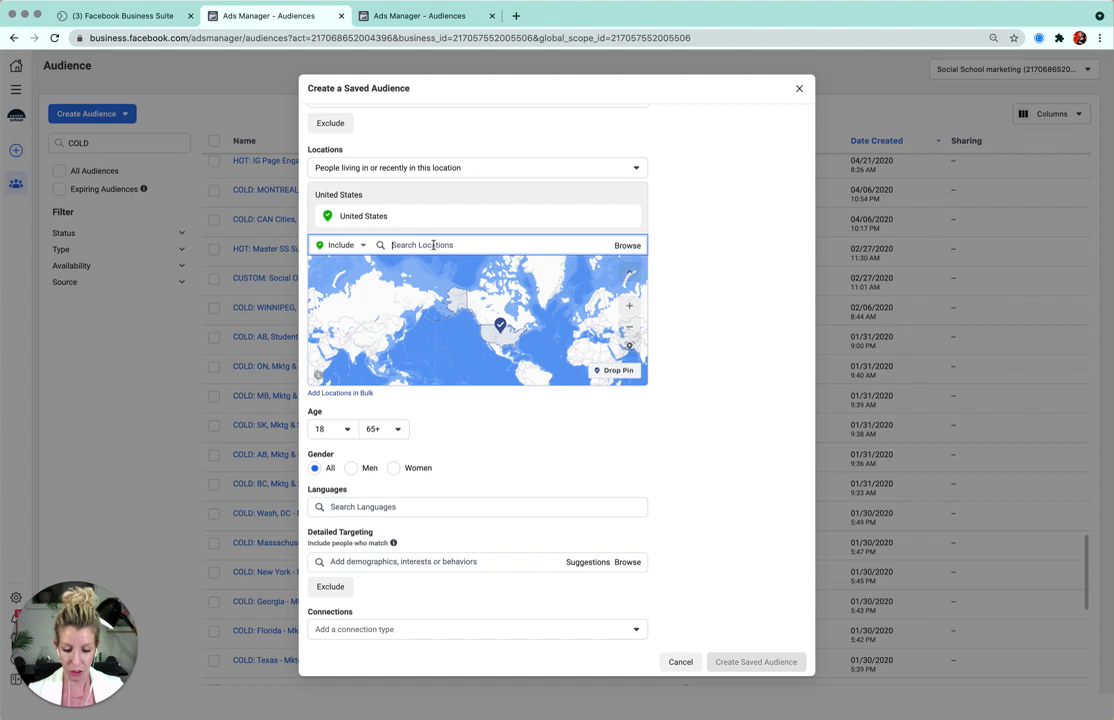
{"action": "type", "text": "alab"}
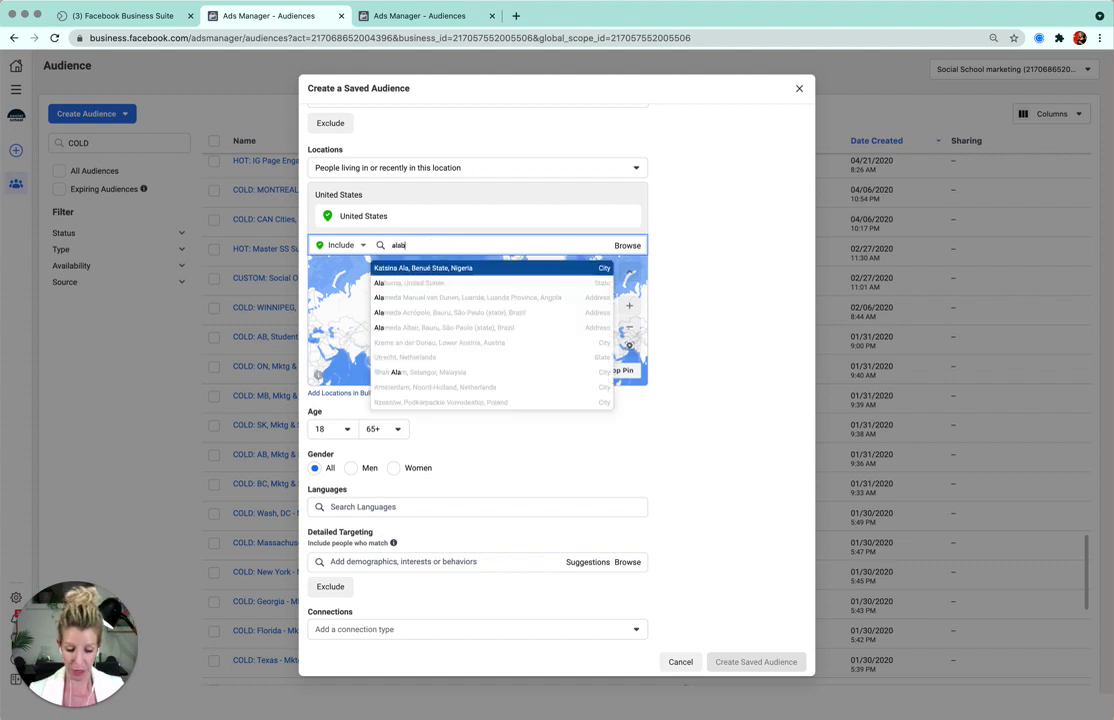
{"action": "type", "text": "ama"}
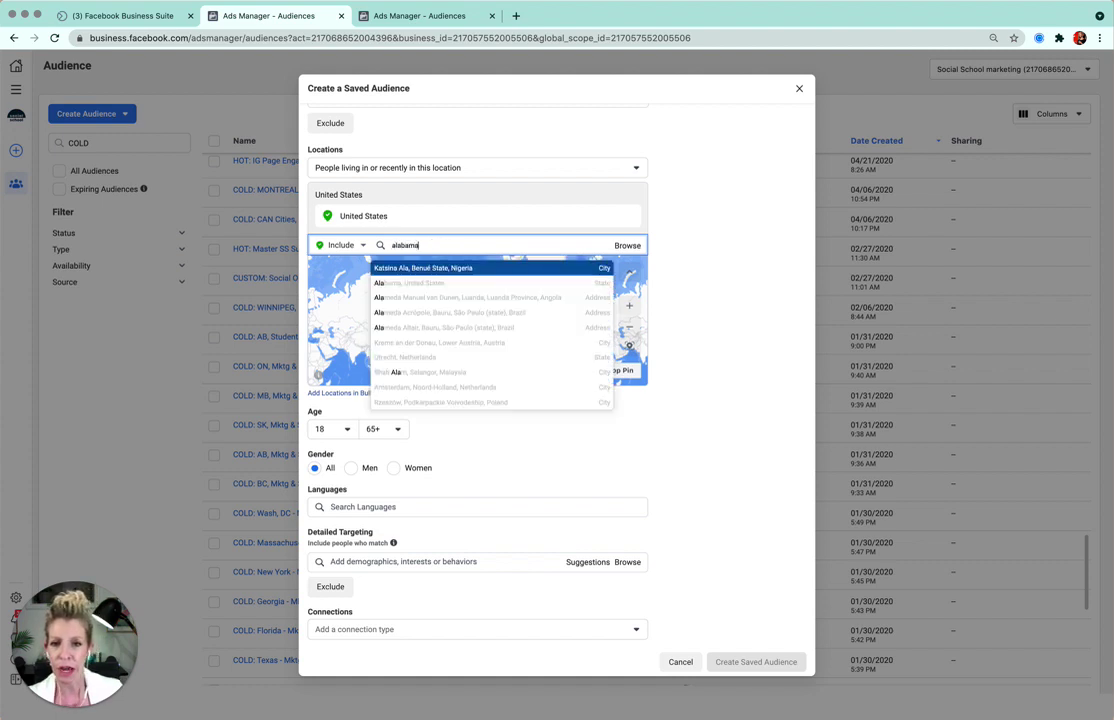
{"action": "left_click", "coordinate": [410, 268]}
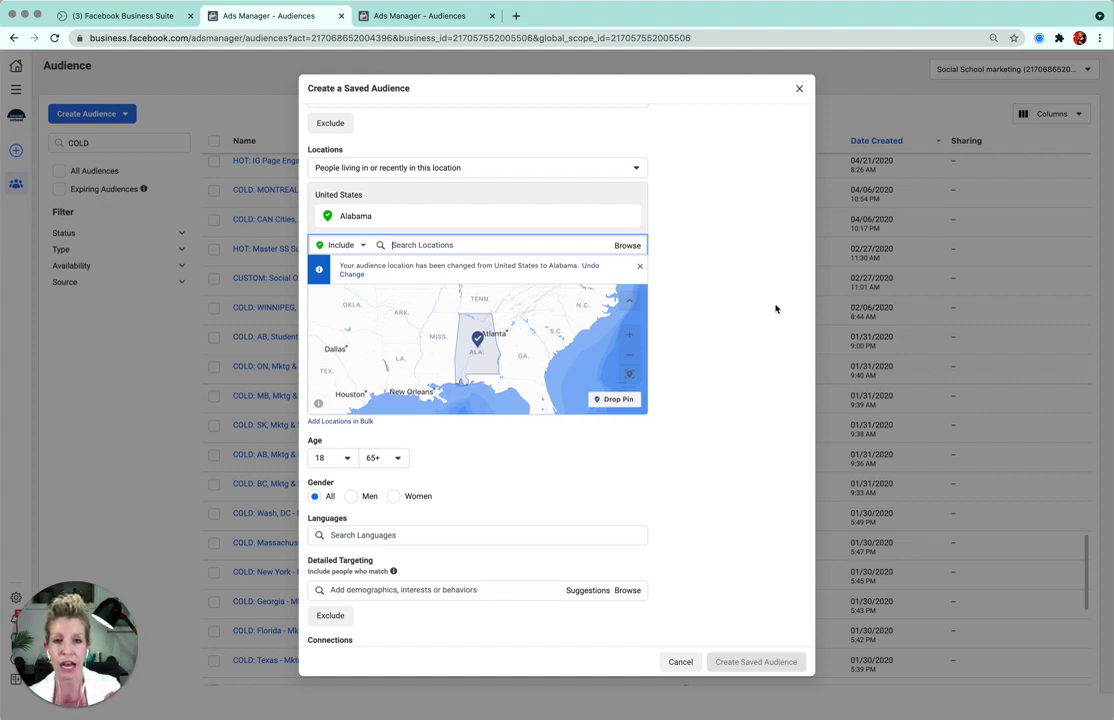
Remove Alabama from the audience's locations and add the whole United States instead.
{"action": "scroll", "coordinate": [768, 311], "scroll_direction": "up", "scroll_amount": 3}
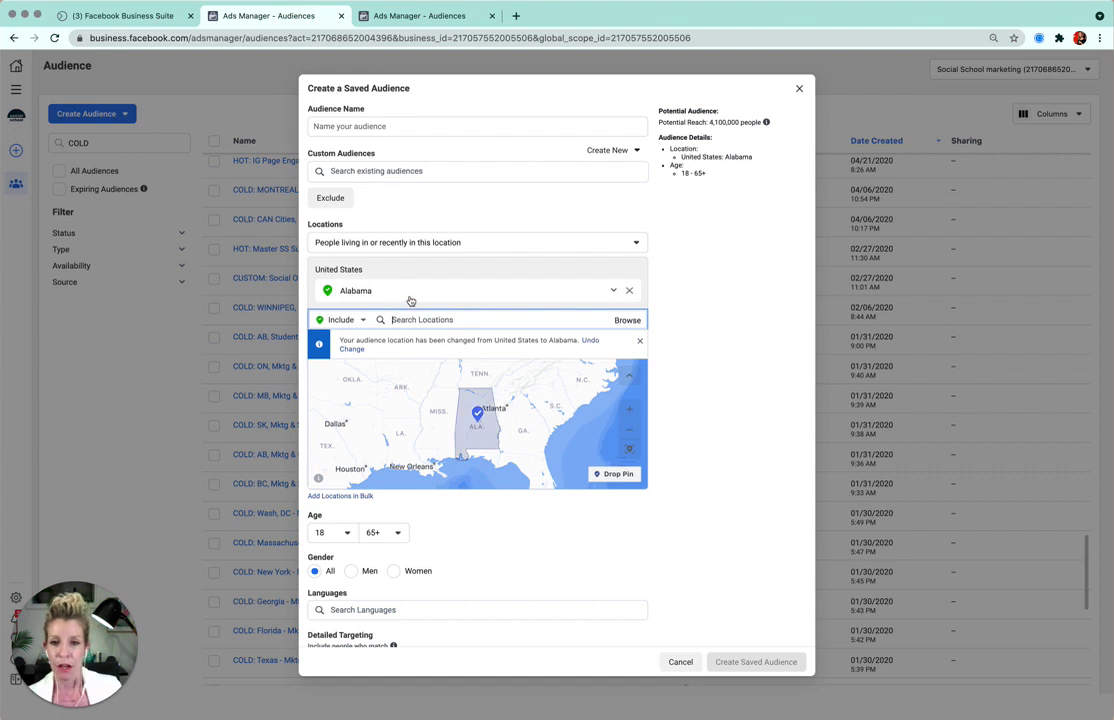
{"action": "left_click", "coordinate": [630, 291]}
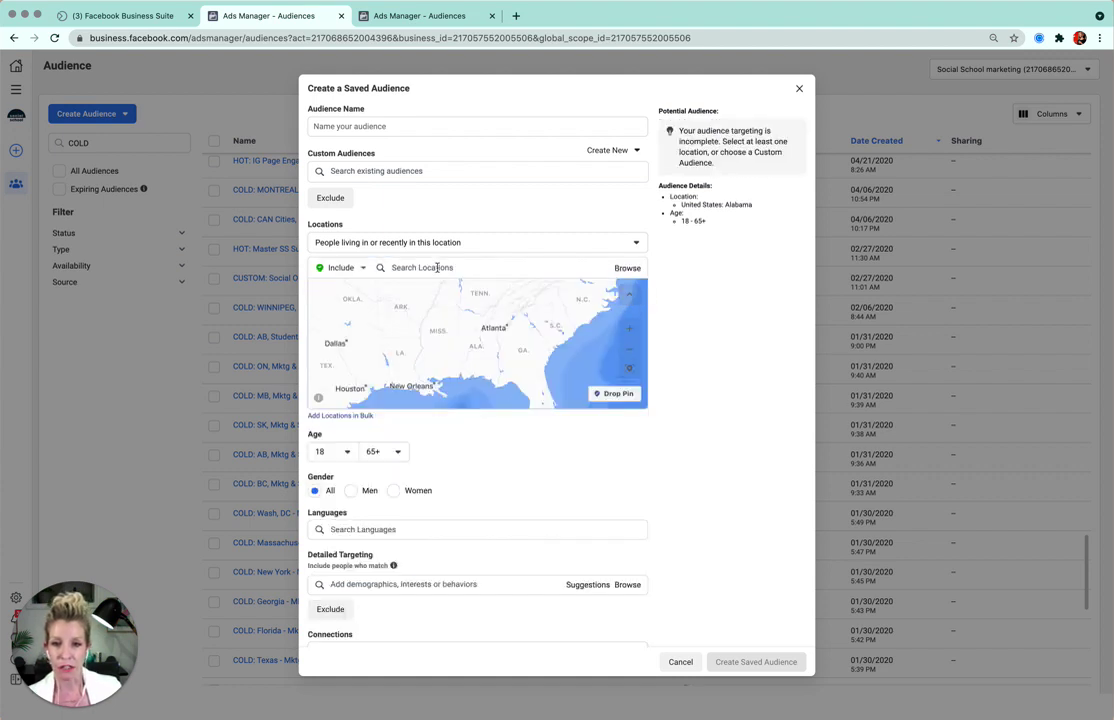
{"action": "type", "text": "USA"}
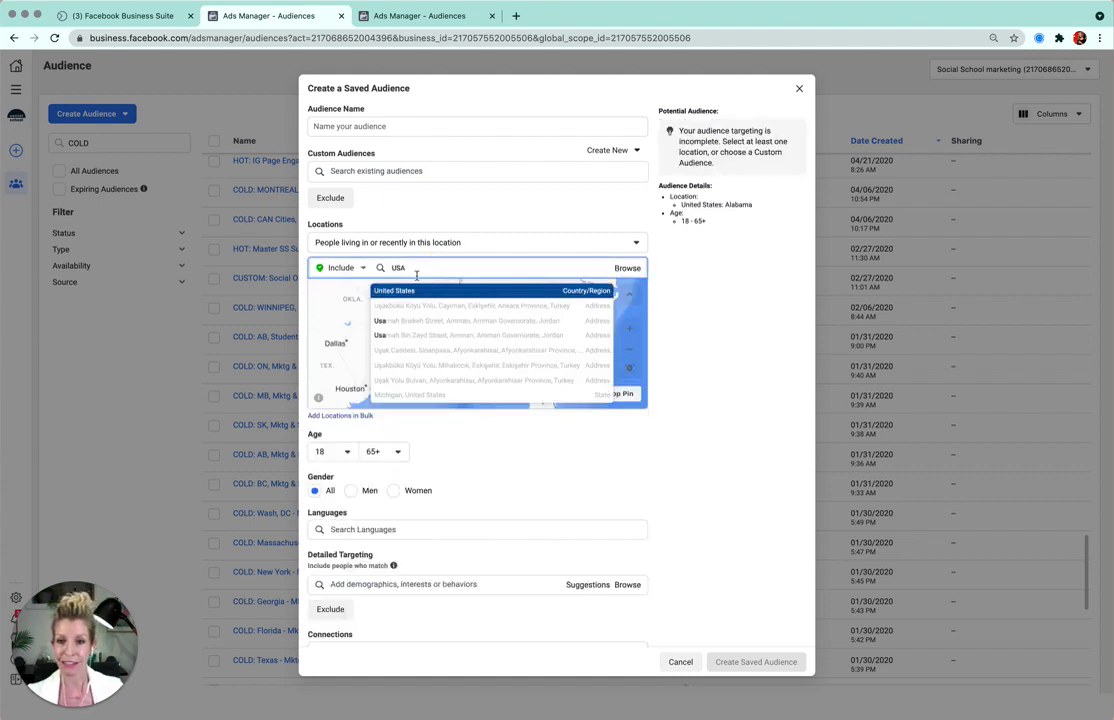
{"action": "left_click", "coordinate": [399, 291]}
Add the suggested behavior Technology early adopters to the audience's detailed targeting and check the potential reach.
{"action": "scroll", "coordinate": [696, 373], "scroll_direction": "down", "scroll_amount": 2}
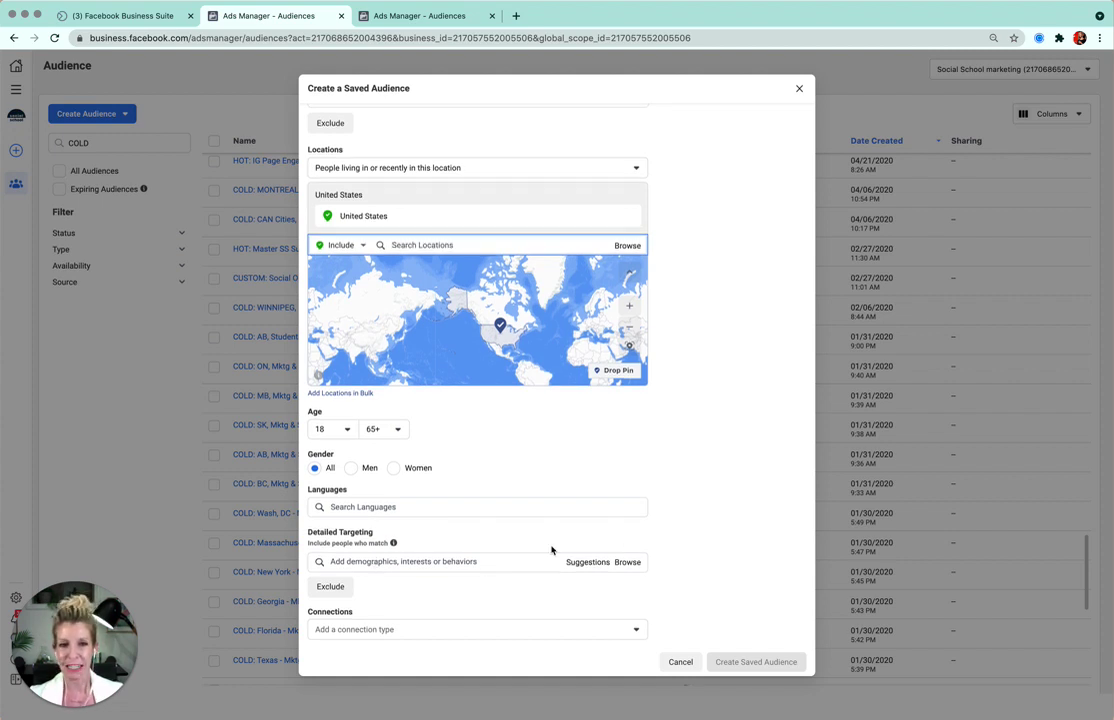
{"action": "scroll", "coordinate": [671, 530], "scroll_direction": "up", "scroll_amount": 2}
{"action": "scroll", "coordinate": [670, 533], "scroll_direction": "down", "scroll_amount": 2}
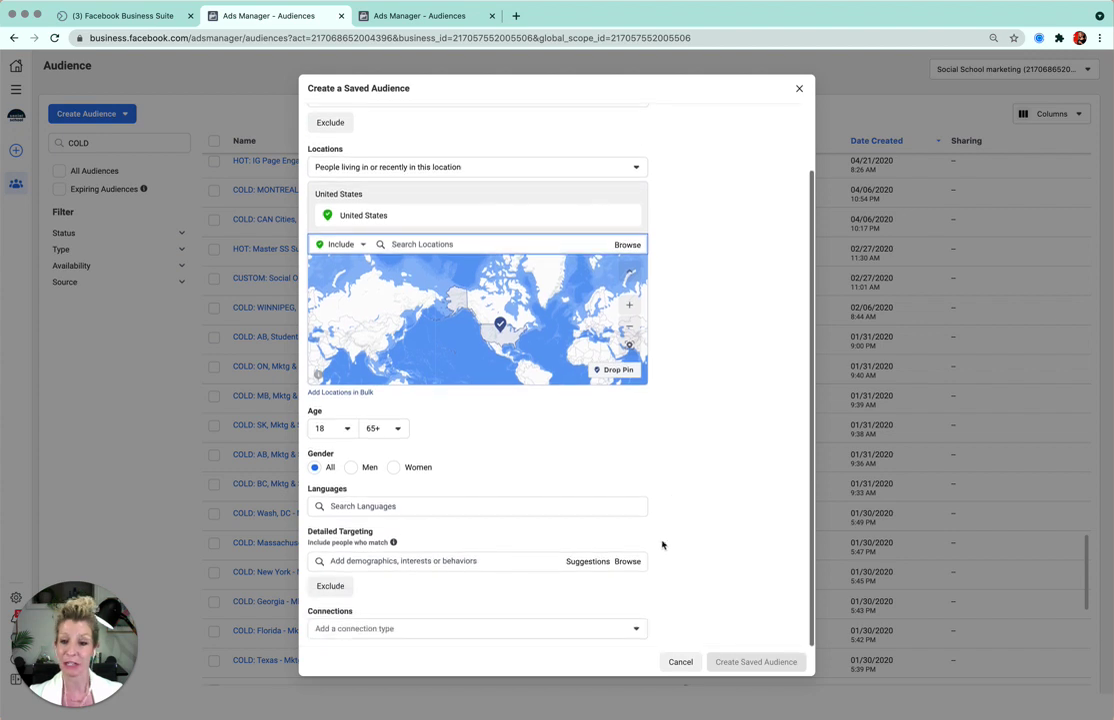
{"action": "left_click", "coordinate": [360, 561]}
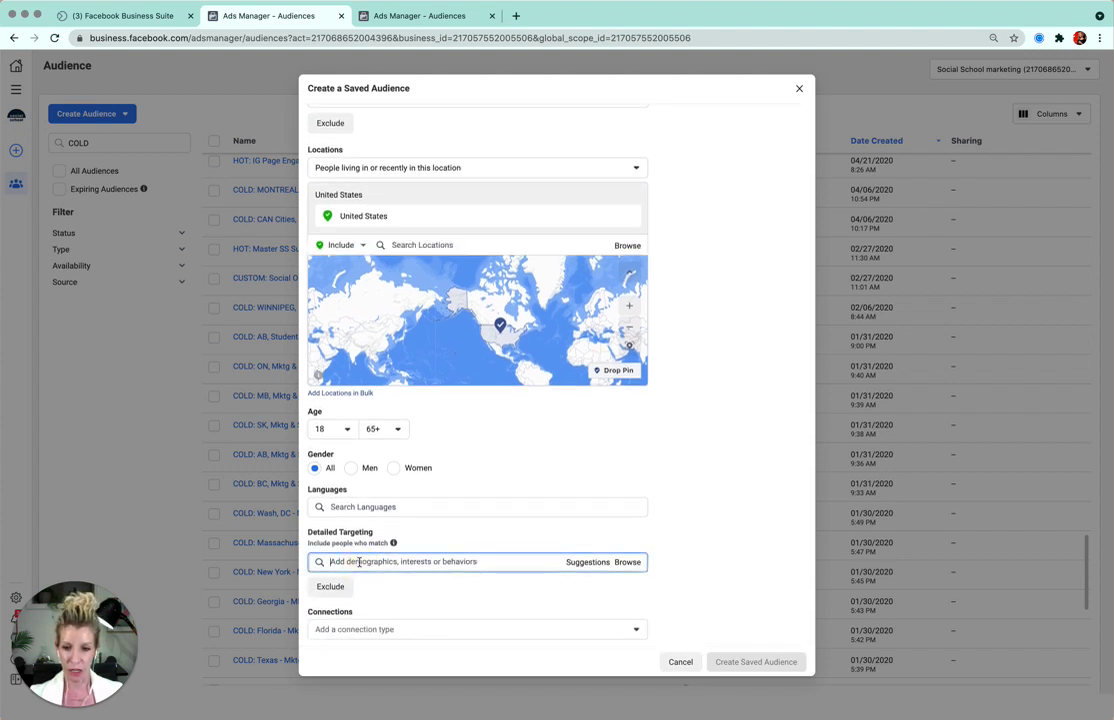
{"action": "left_click", "coordinate": [587, 562]}
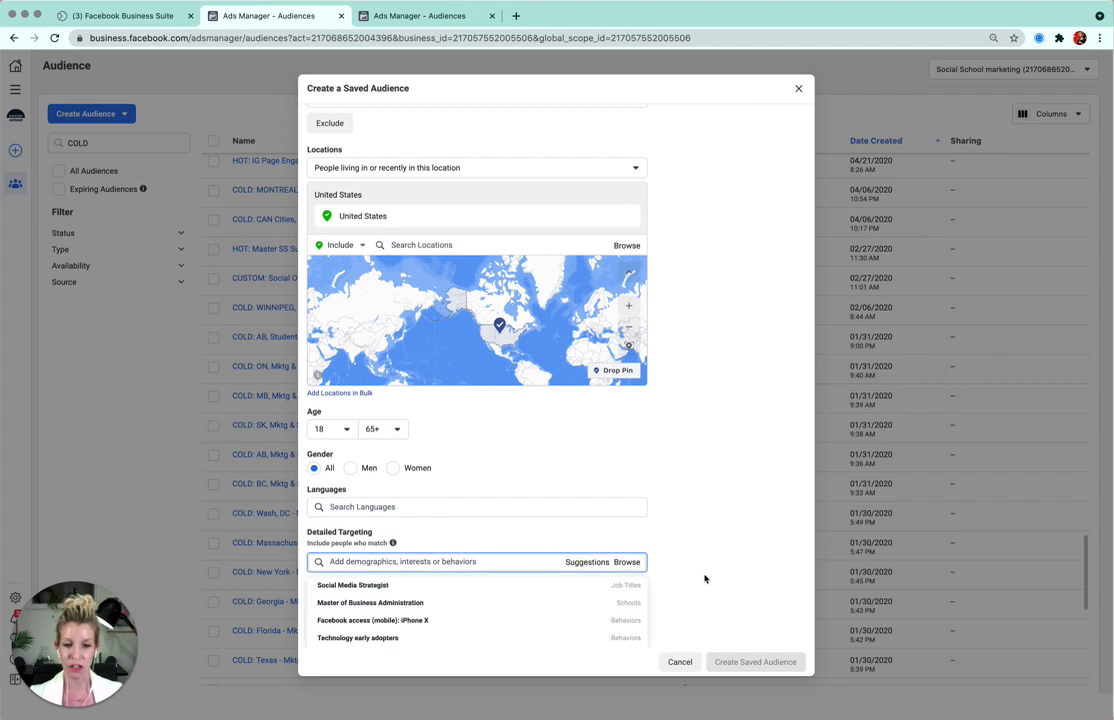
{"action": "scroll", "coordinate": [704, 578], "scroll_direction": "down", "scroll_amount": 2}
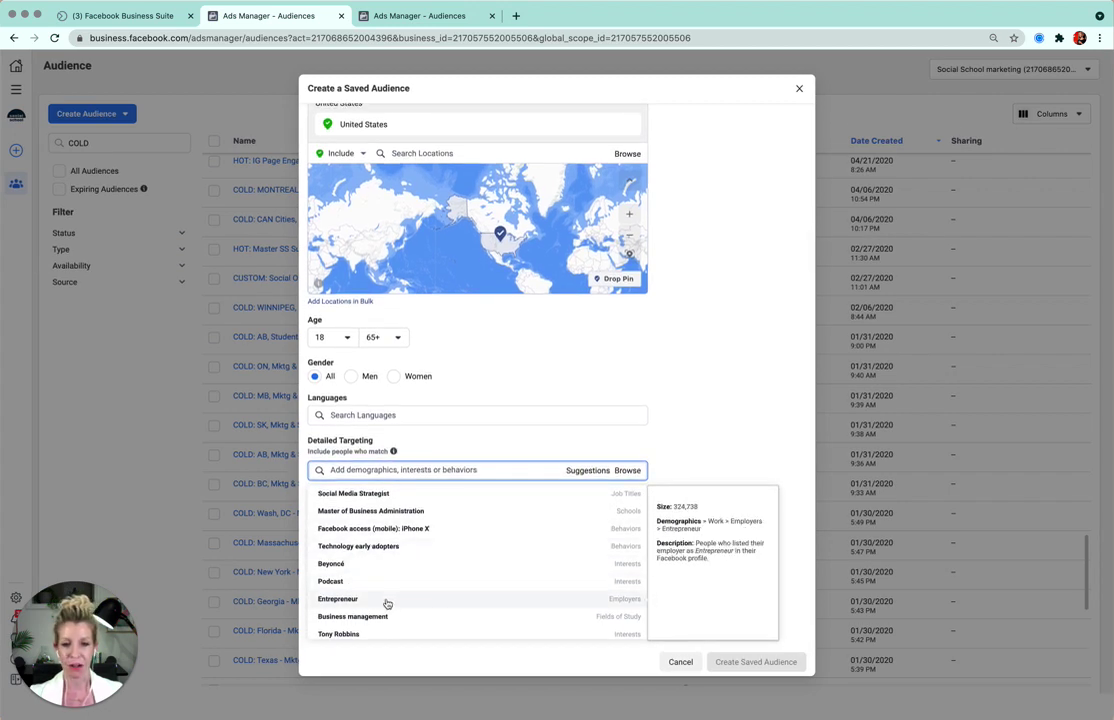
{"action": "left_click", "coordinate": [369, 547]}
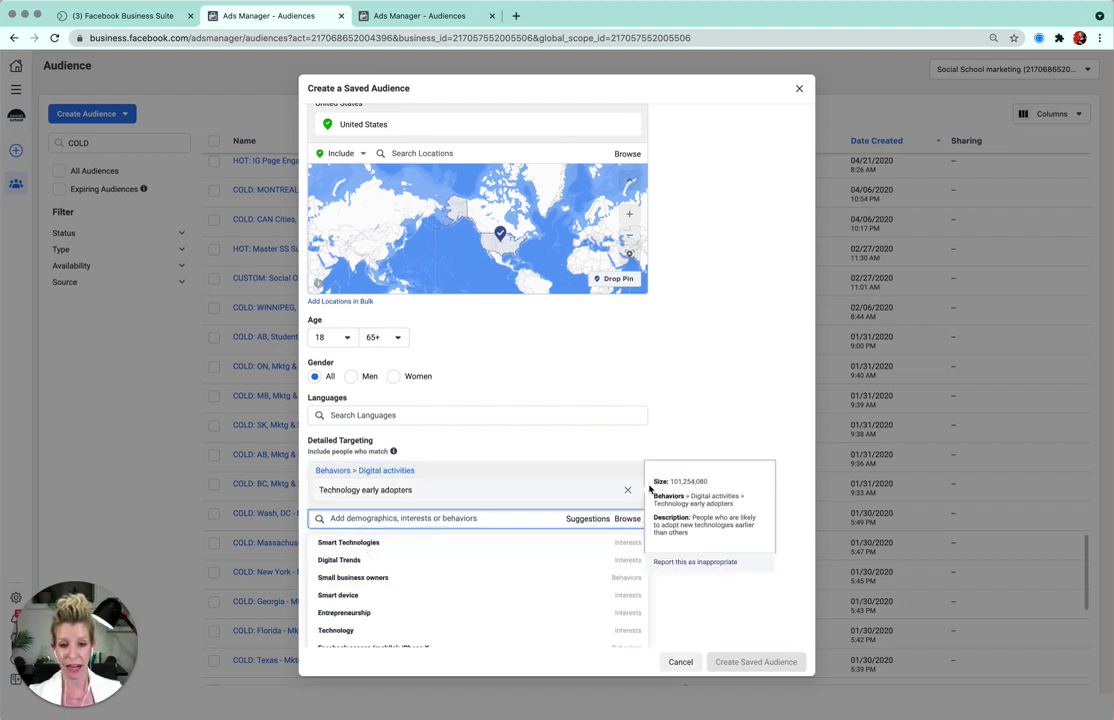
{"action": "scroll", "coordinate": [704, 400], "scroll_direction": "up", "scroll_amount": 1}
{"action": "scroll", "coordinate": [704, 400], "scroll_direction": "up", "scroll_amount": 5}
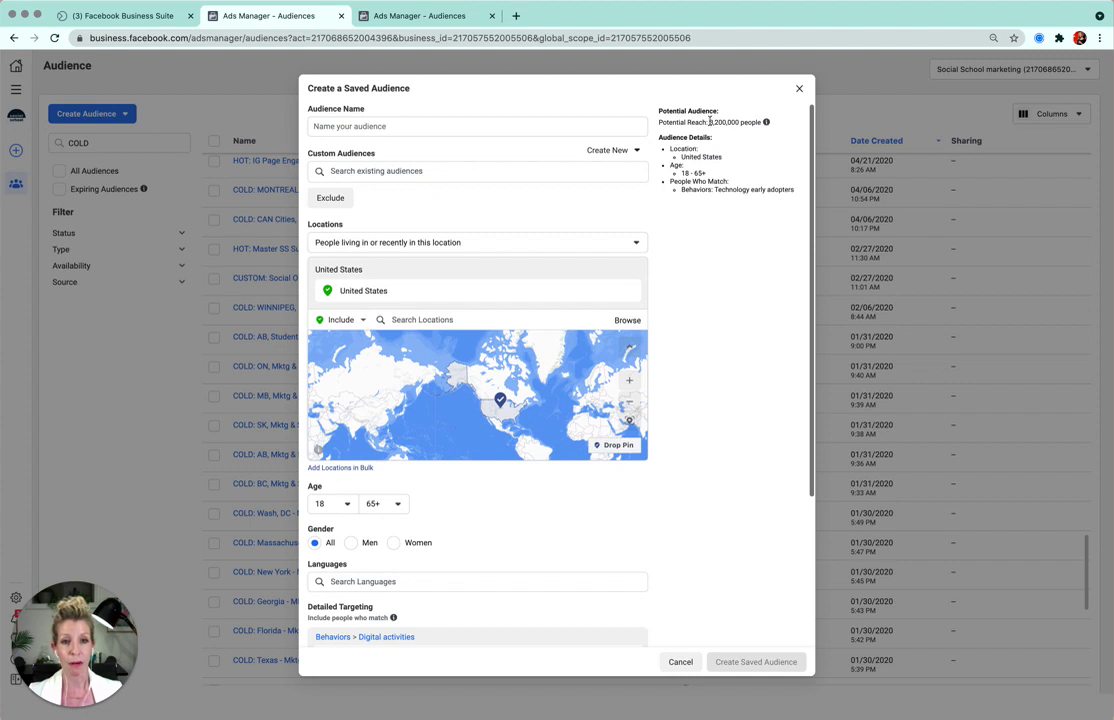
Add the suggested interests Smart Technologies and Smart device to the detailed targeting and check the potential reach again.
{"action": "scroll", "coordinate": [746, 368], "scroll_direction": "down", "scroll_amount": 5}
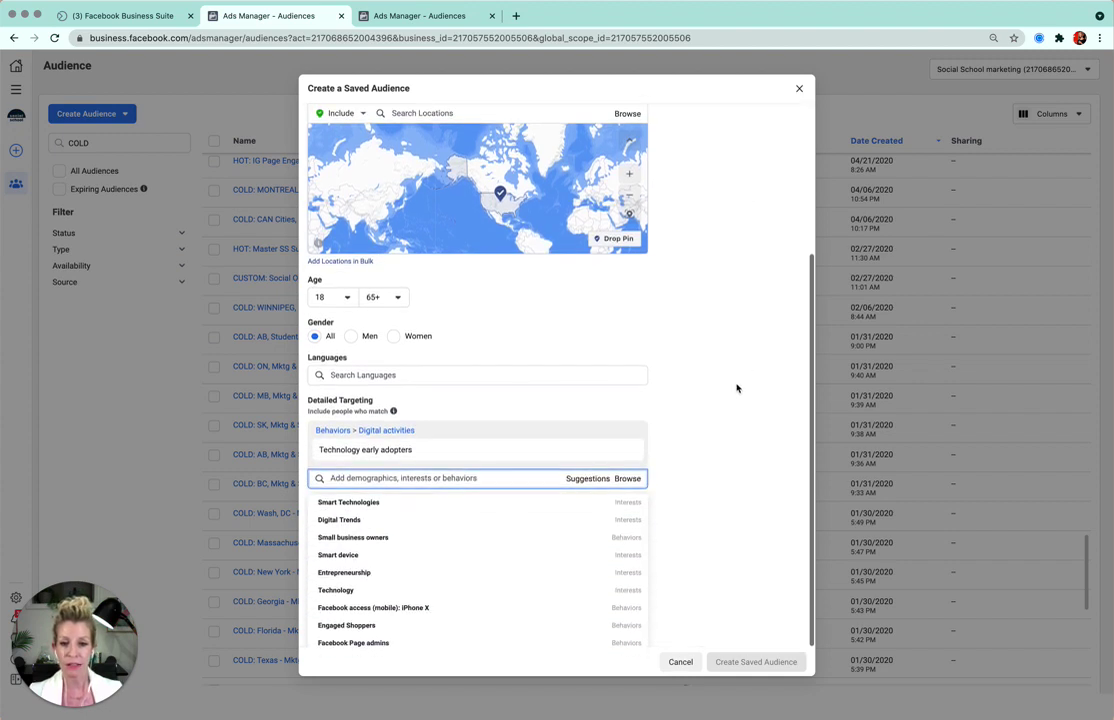
{"action": "left_click", "coordinate": [368, 503]}
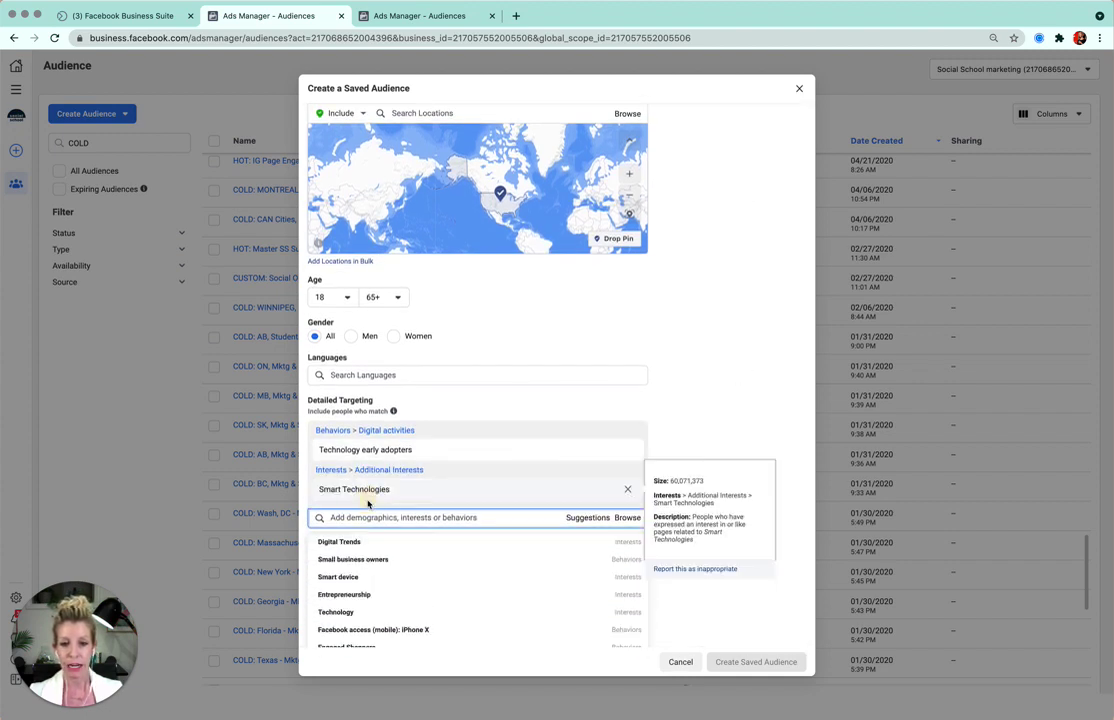
{"action": "left_click", "coordinate": [357, 543]}
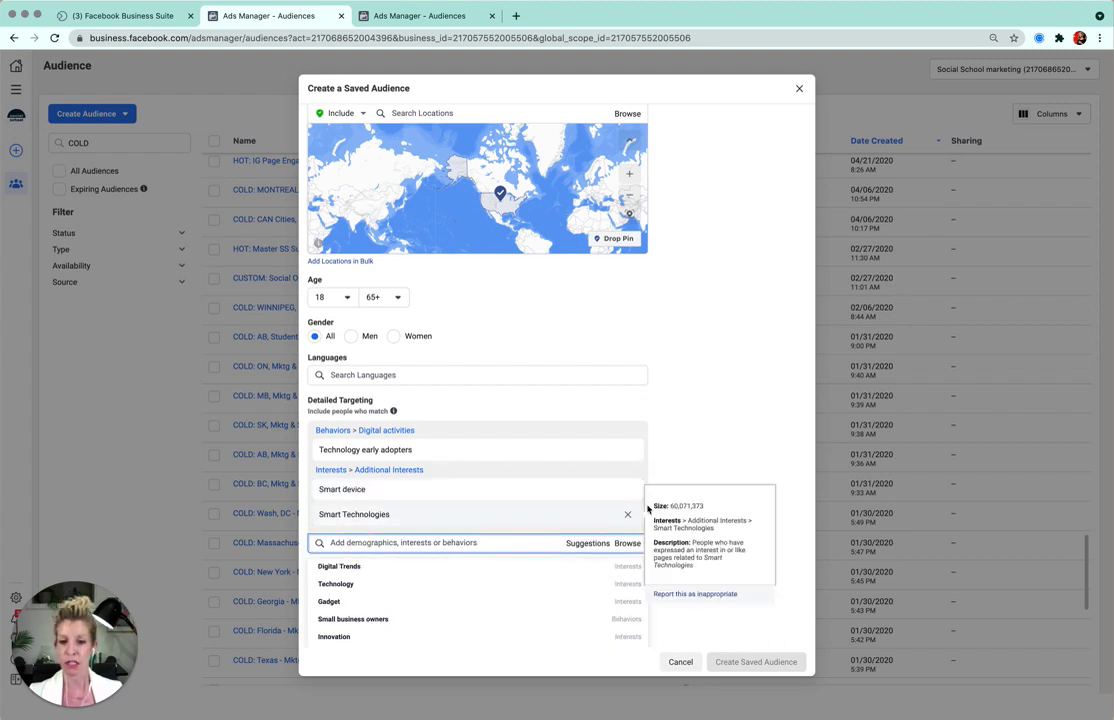
{"action": "scroll", "coordinate": [721, 390], "scroll_direction": "up", "scroll_amount": 5}
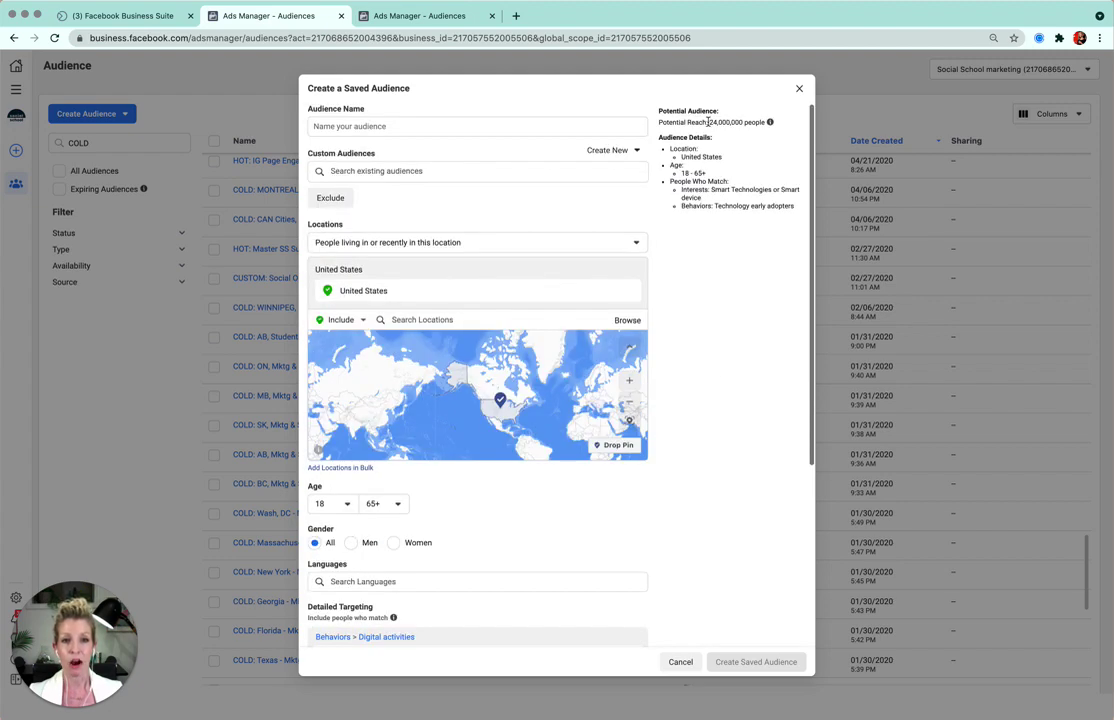
Remove Smart device, Smart Technologies and Technology early adopters from the audience's detailed targeting.
{"action": "scroll", "coordinate": [733, 378], "scroll_direction": "down", "scroll_amount": 5}
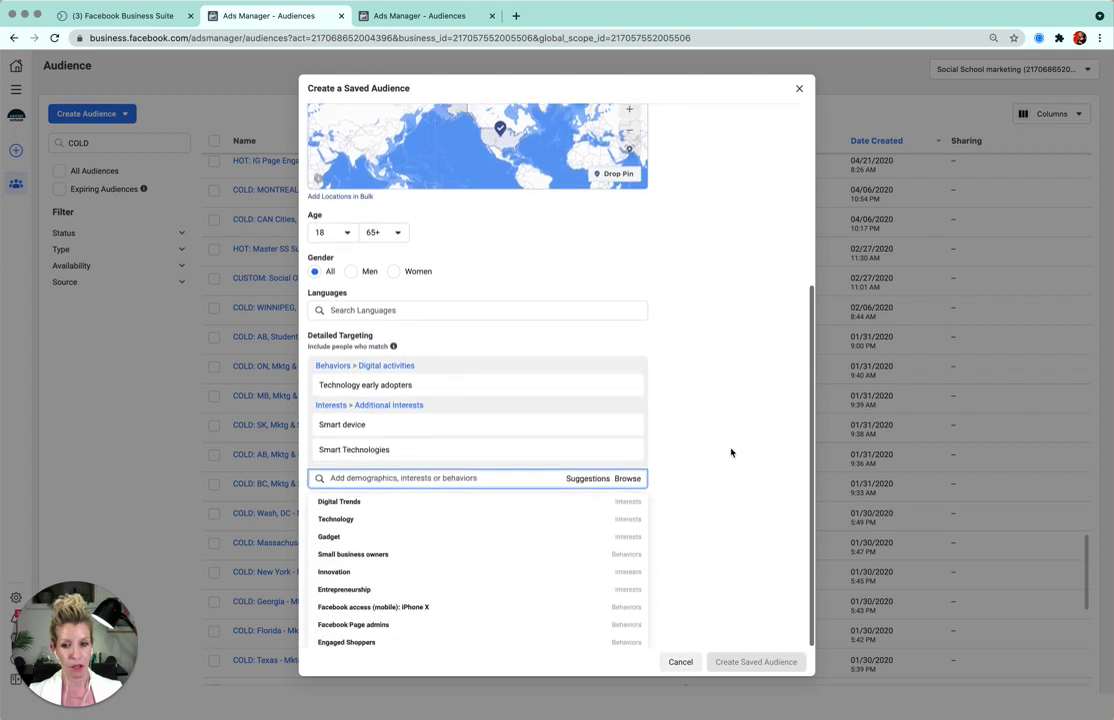
{"action": "mouse_move", "coordinate": [627, 424]}
{"action": "left_click", "coordinate": [627, 424]}
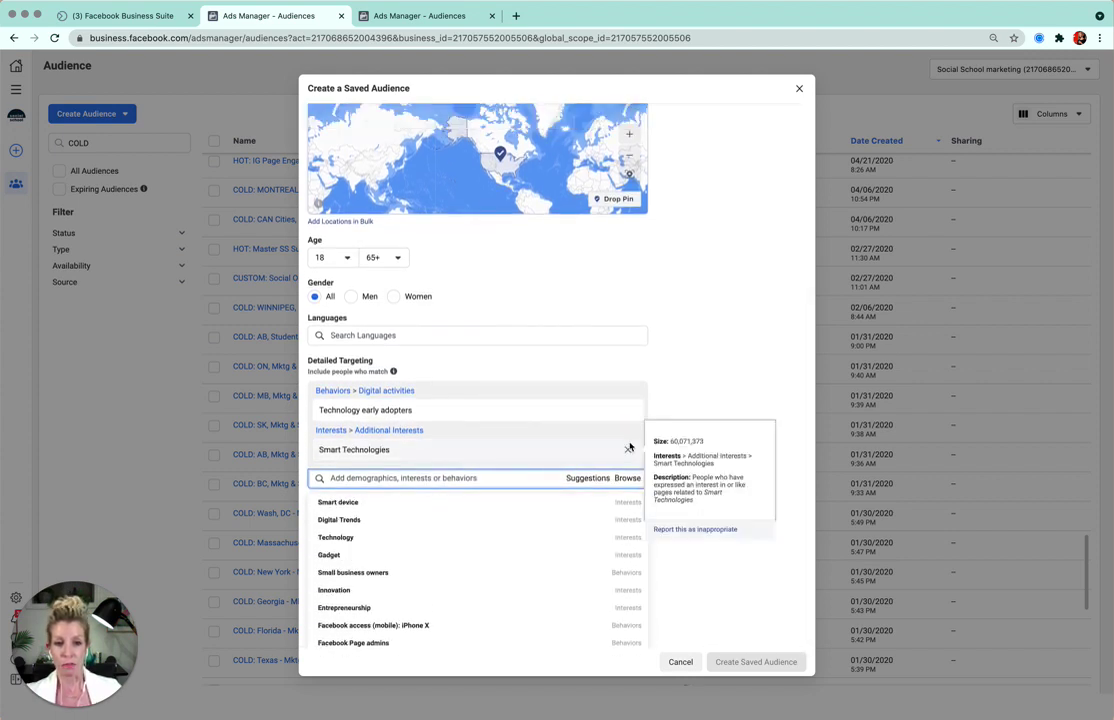
{"action": "left_click", "coordinate": [628, 449]}
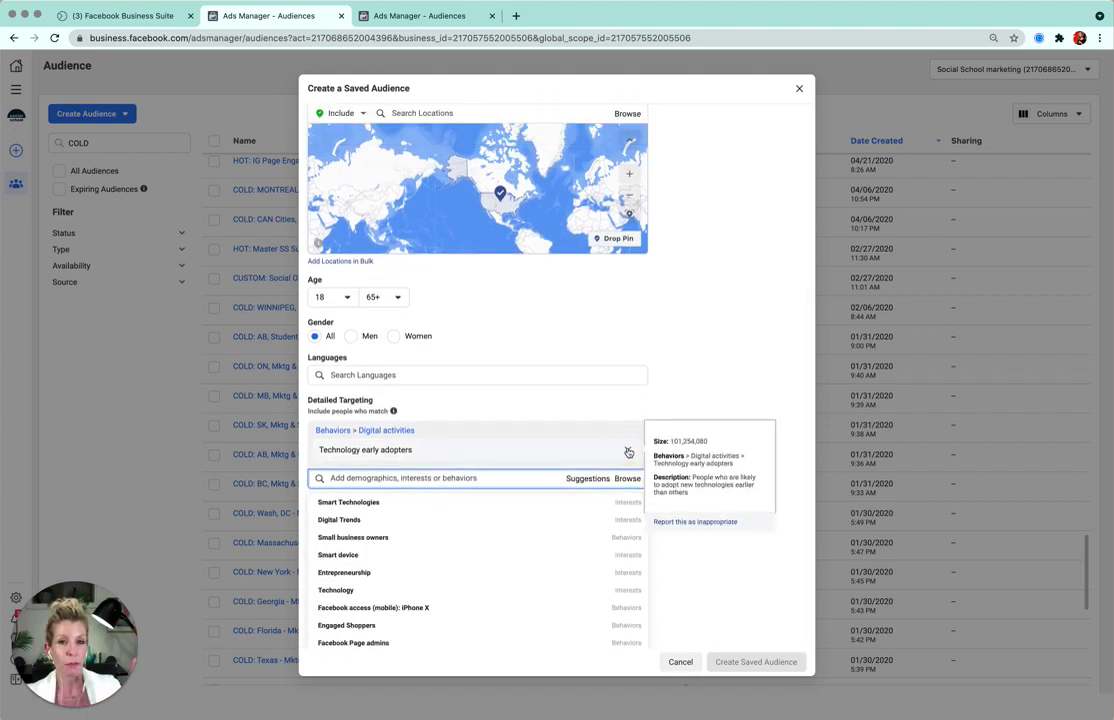
{"action": "left_click", "coordinate": [628, 450]}
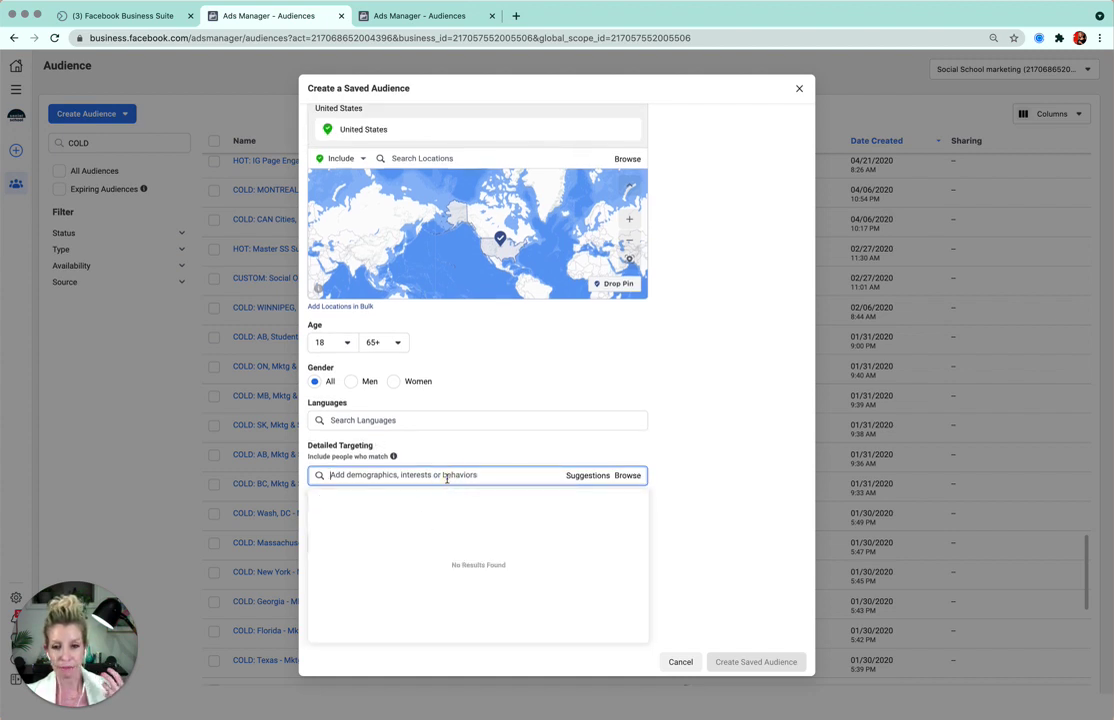
Search detailed targeting for "engaged", add the relationship status Engaged and check the audience's potential reach.
{"action": "type", "text": "engaged"}
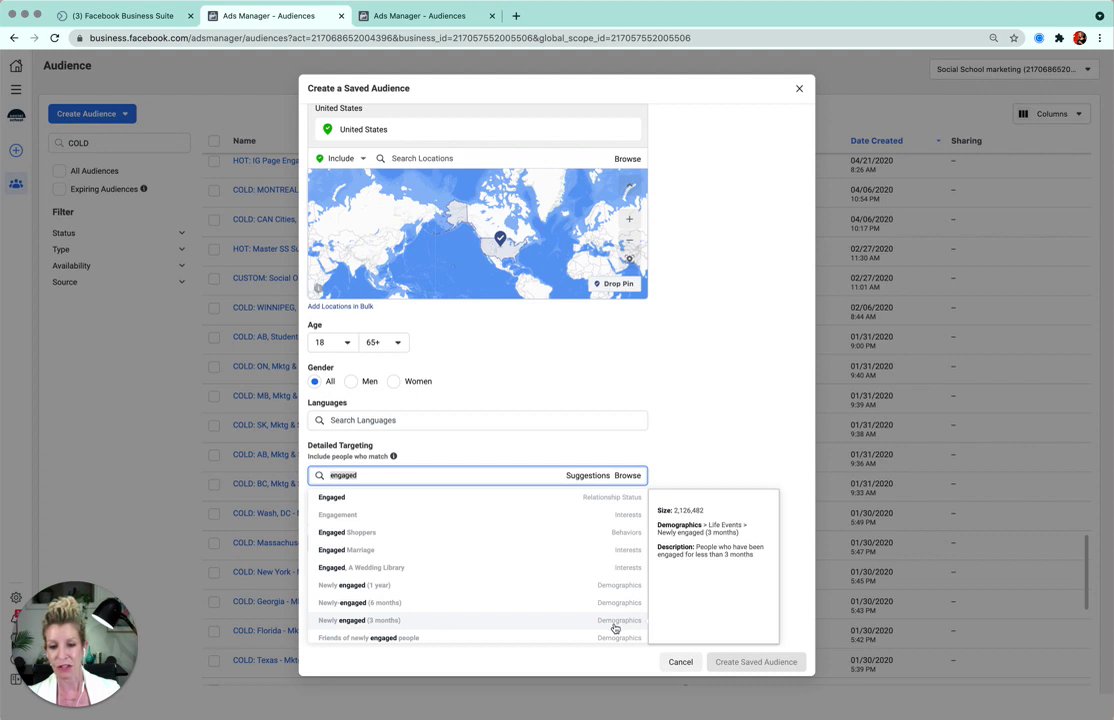
{"action": "left_click", "coordinate": [701, 461]}
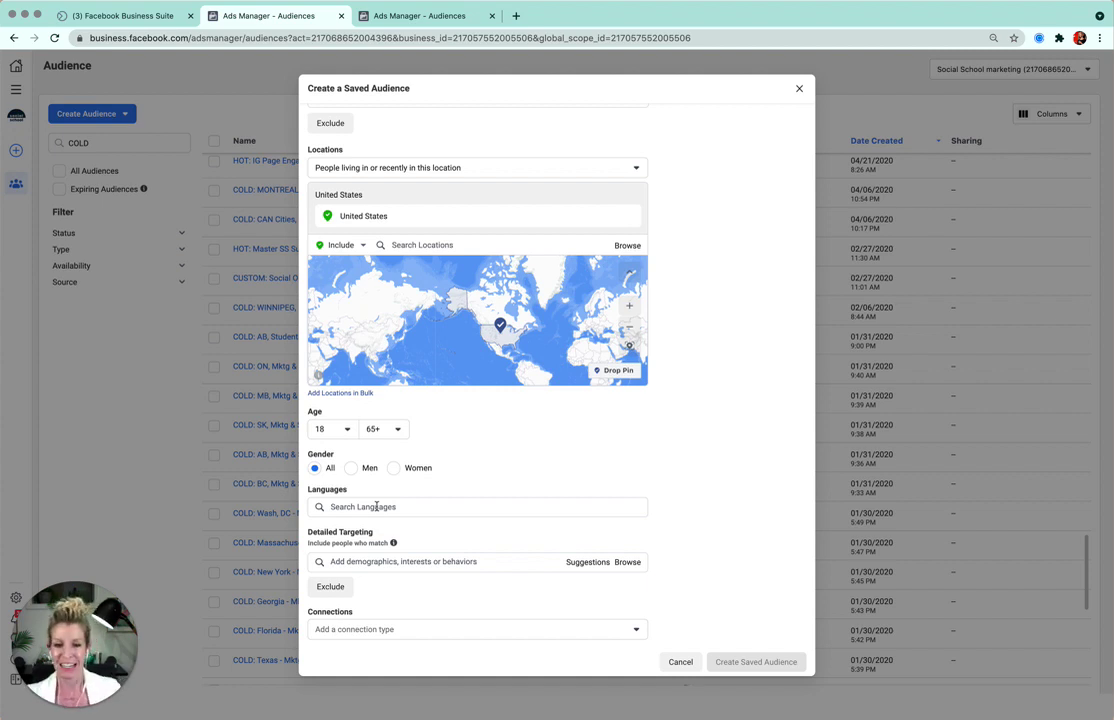
{"action": "left_click", "coordinate": [432, 562]}
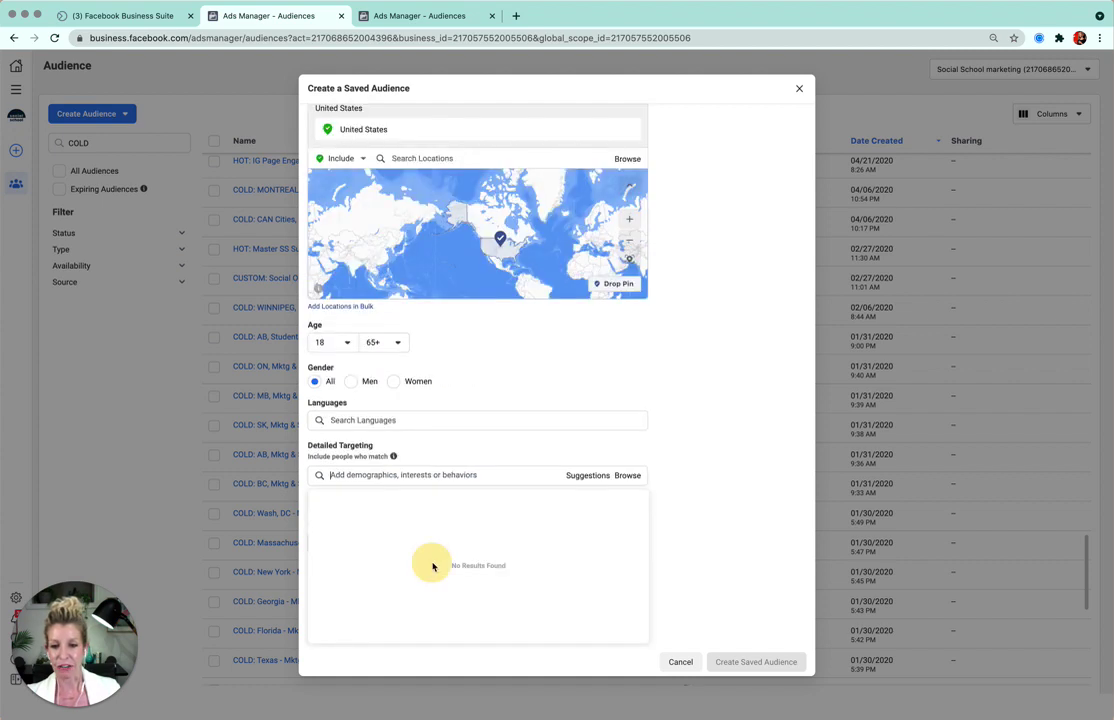
{"action": "type", "text": "ergaged"}
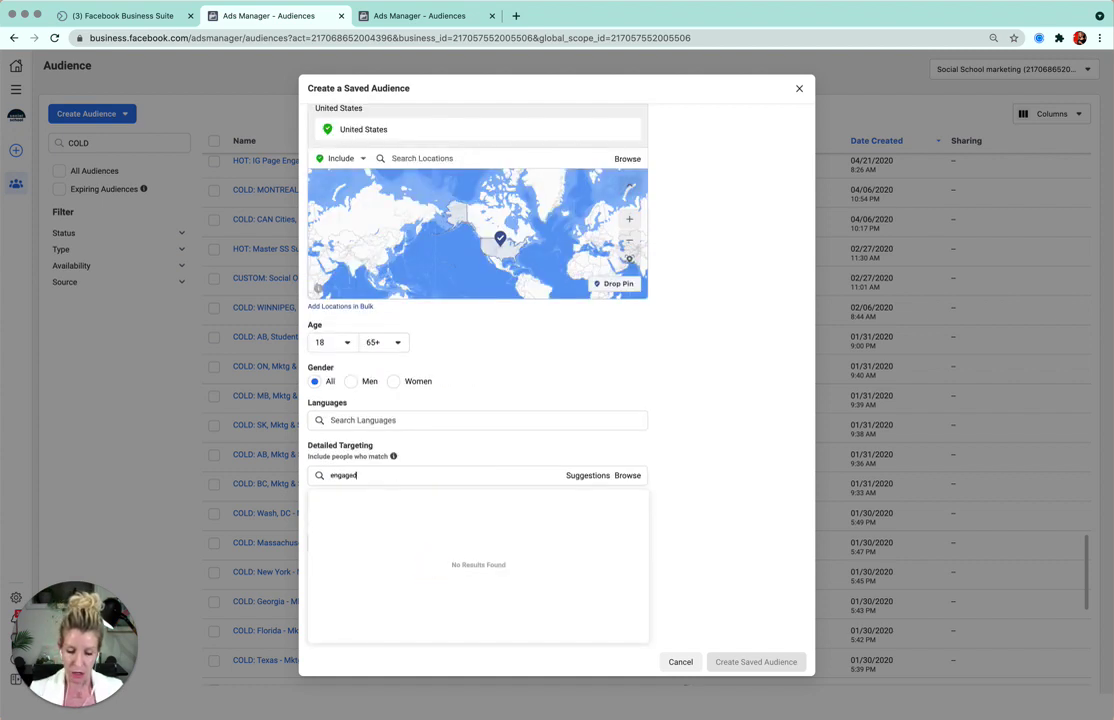
{"action": "left_click", "coordinate": [333, 497]}
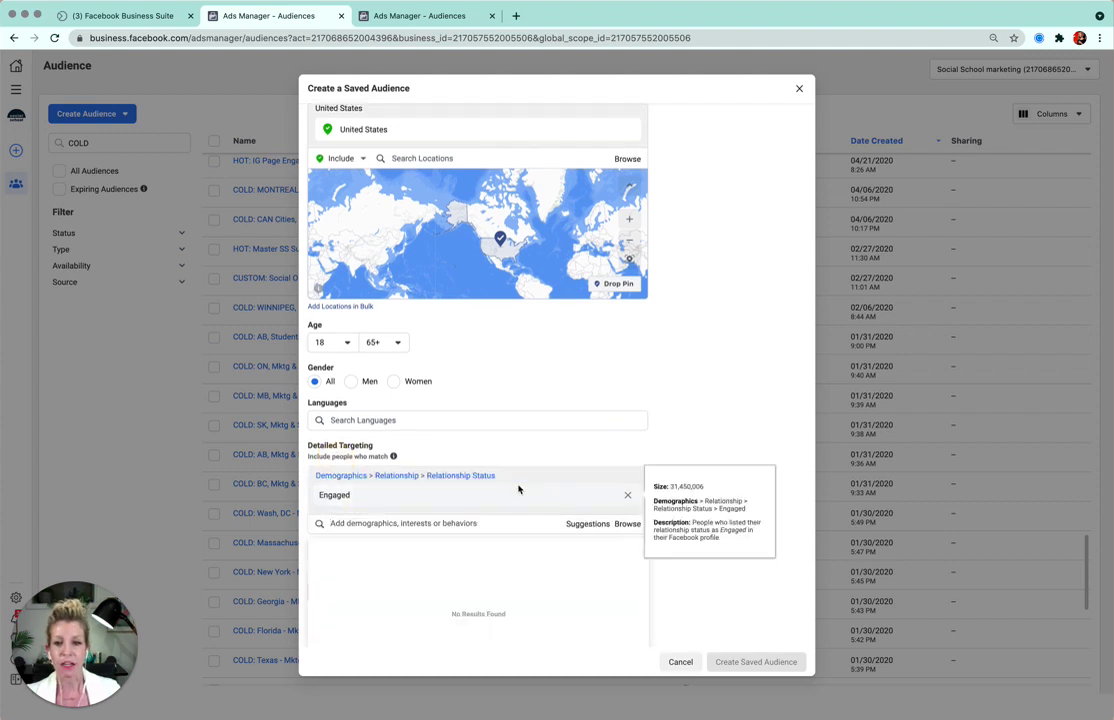
{"action": "scroll", "coordinate": [753, 383], "scroll_direction": "up", "scroll_amount": 5}
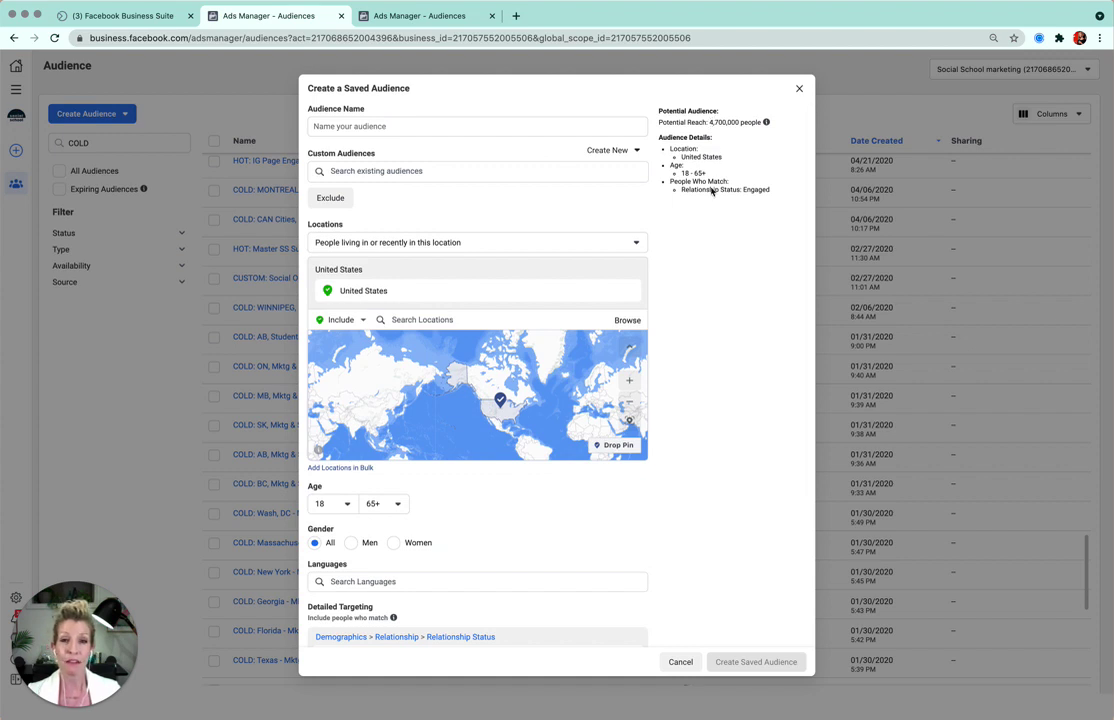
{"action": "scroll", "coordinate": [716, 328], "scroll_direction": "down", "scroll_amount": 4}
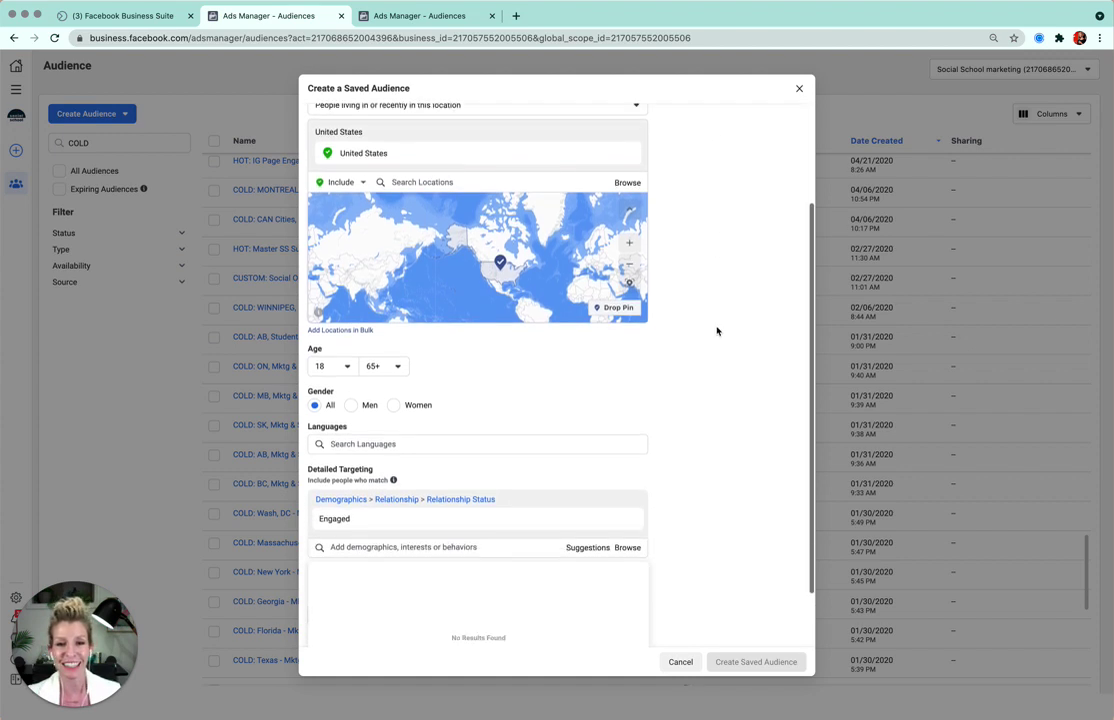
{"action": "left_click", "coordinate": [730, 457]}
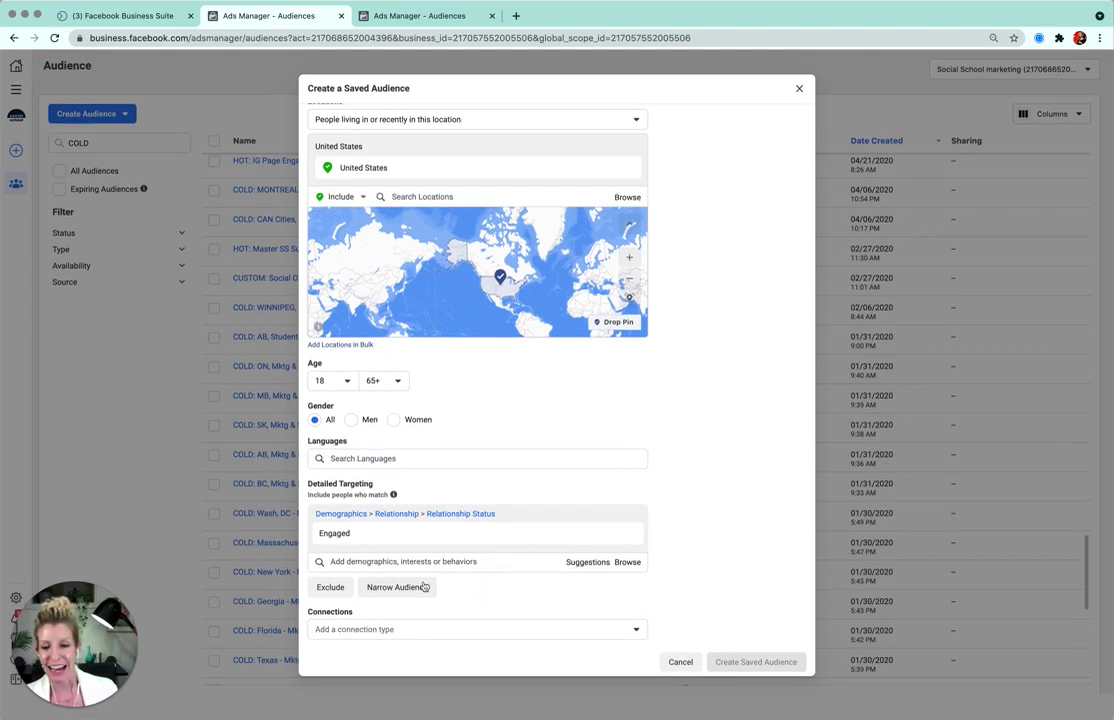
Search detailed targeting for "expat", add the behavior Lived in Greece (Formerly Expats - Greece) alongside Engaged and check the potential reach.
{"action": "left_click", "coordinate": [386, 564]}
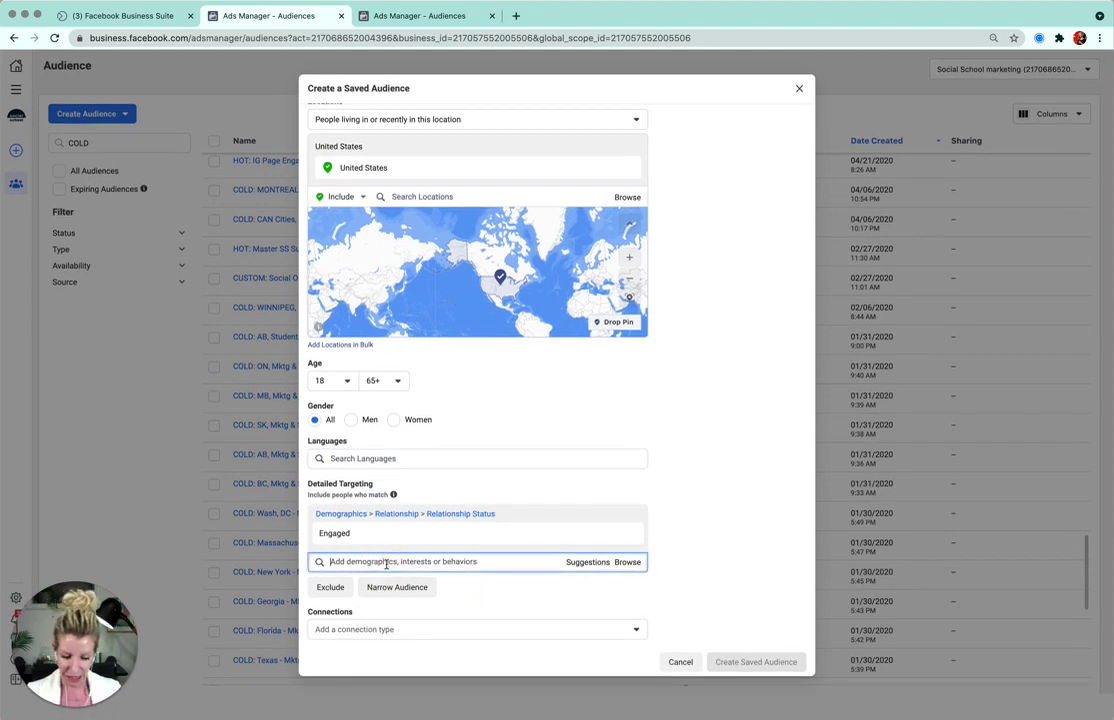
{"action": "type", "text": "ena"}
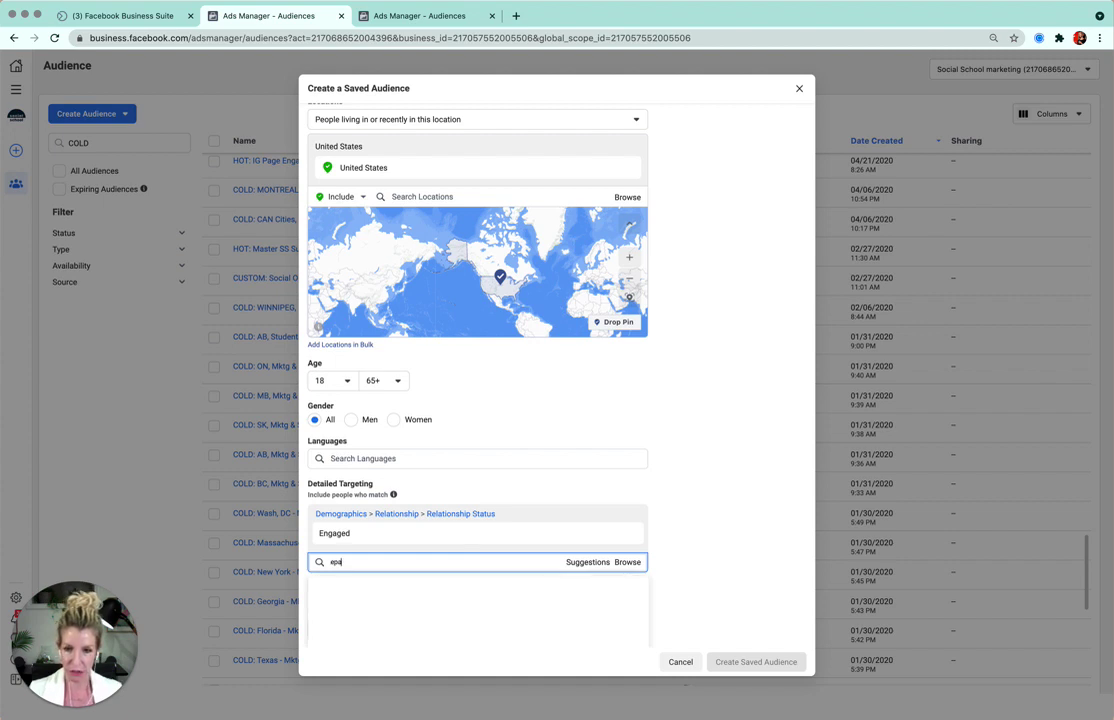
{"action": "key", "text": "BackSpace"}
{"action": "key", "text": "BackSpace"}
{"action": "type", "text": "xop"}
{"action": "key", "text": "BackSpace"}
{"action": "key", "text": "BackSpace"}
{"action": "type", "text": "pat"}
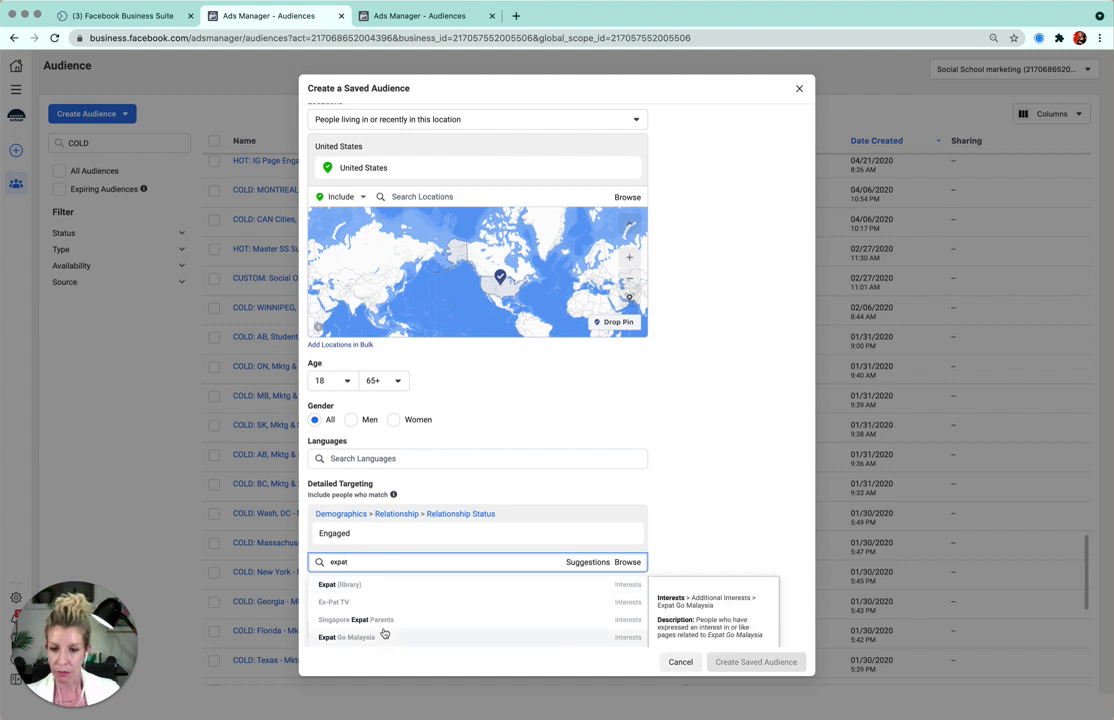
{"action": "scroll", "coordinate": [720, 515], "scroll_direction": "down", "scroll_amount": 1}
{"action": "scroll", "coordinate": [720, 515], "scroll_direction": "down", "scroll_amount": 1}
{"action": "scroll", "coordinate": [510, 549], "scroll_direction": "down", "scroll_amount": 5}
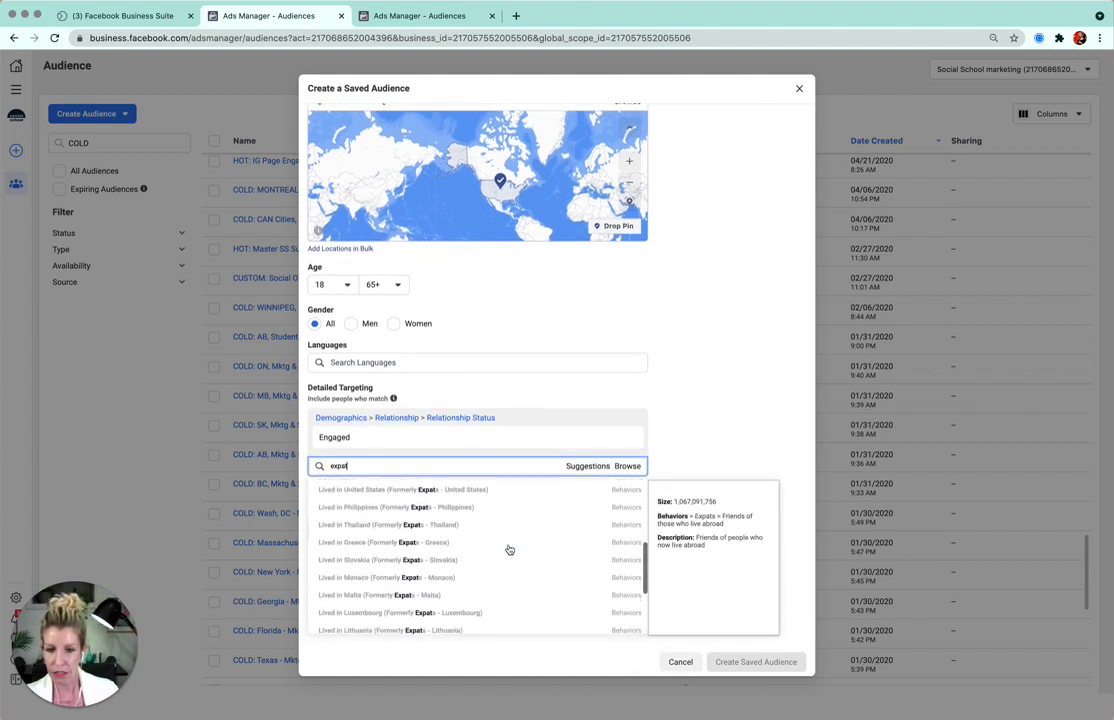
{"action": "left_click", "coordinate": [413, 542]}
{"action": "scroll", "coordinate": [385, 542], "scroll_direction": "down", "scroll_amount": 1}
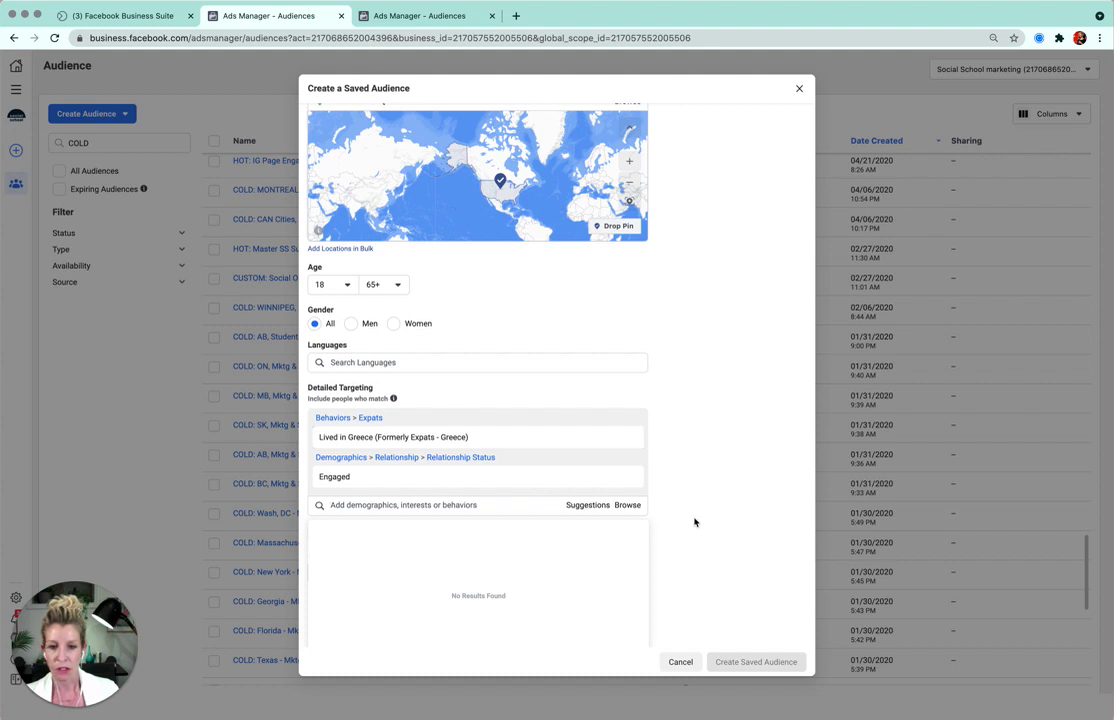
{"action": "scroll", "coordinate": [694, 522], "scroll_direction": "up", "scroll_amount": 5}
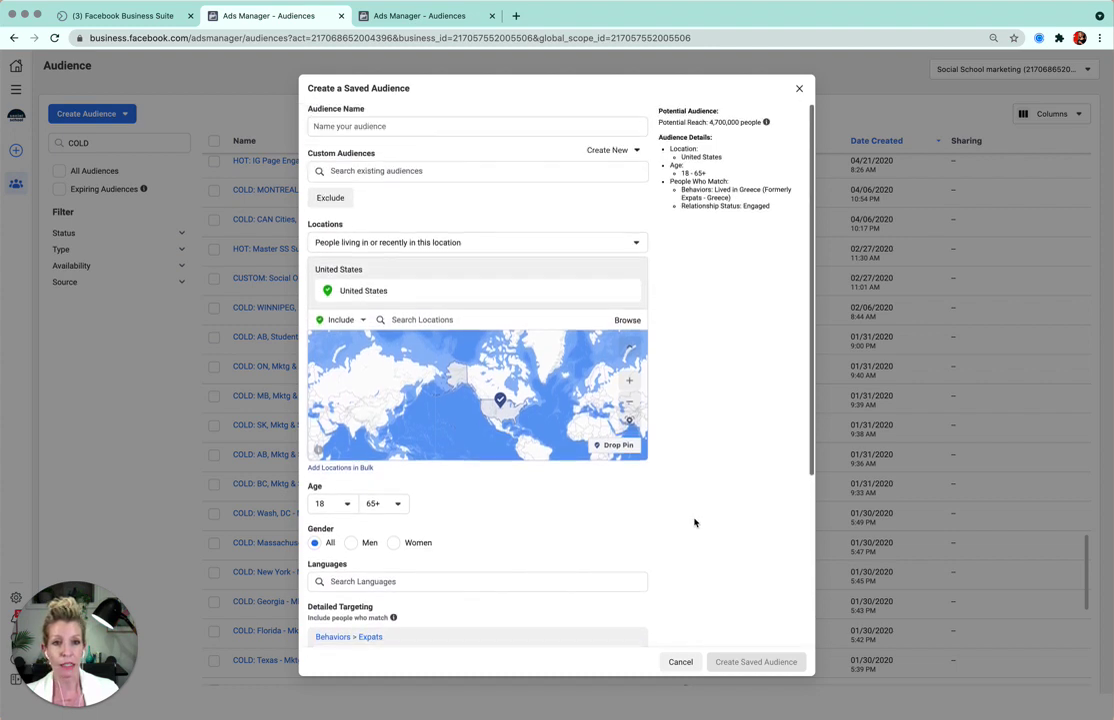
{"action": "scroll", "coordinate": [697, 523], "scroll_direction": "down", "scroll_amount": 5}
{"action": "left_click", "coordinate": [697, 511]}
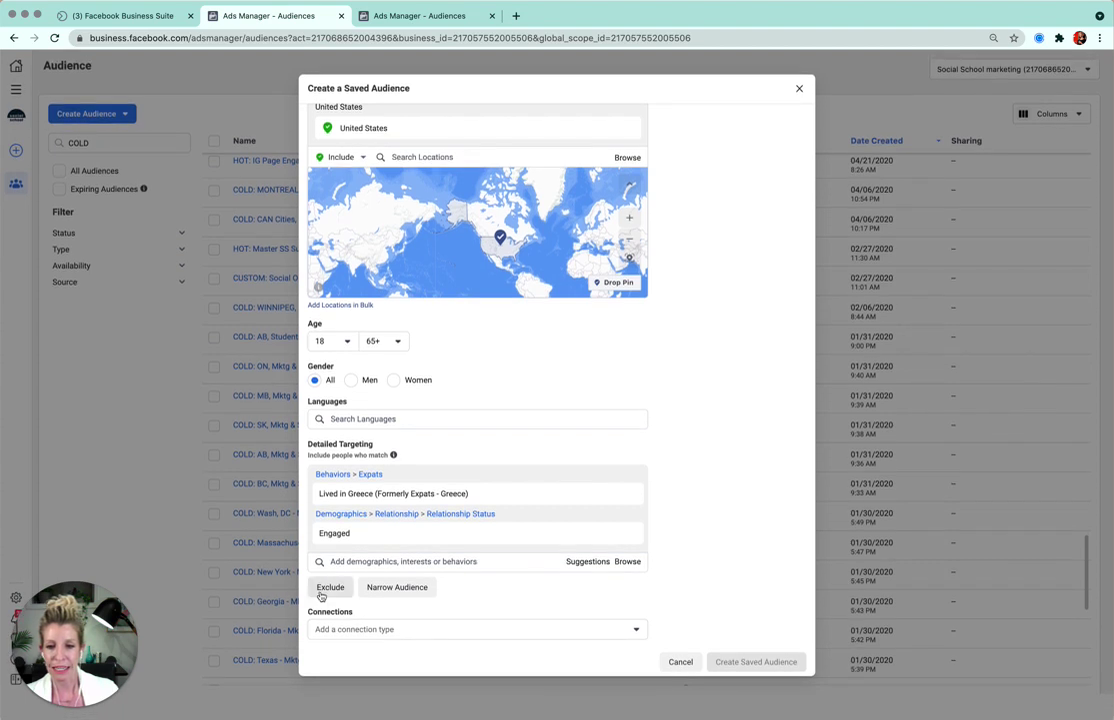
Narrow the audience with a must-also-match condition and remove Lived in Greece (Formerly Expats - Greece) from the first targeting group.
{"action": "left_click", "coordinate": [398, 586]}
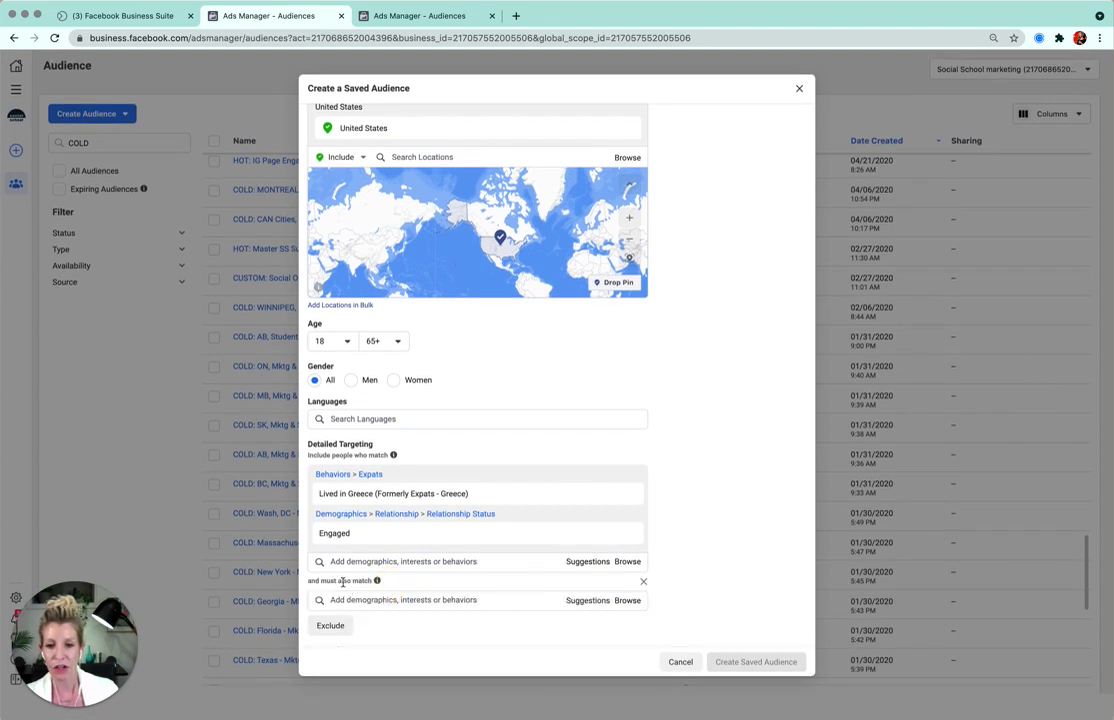
{"action": "mouse_move", "coordinate": [505, 494]}
{"action": "left_click", "coordinate": [628, 496]}
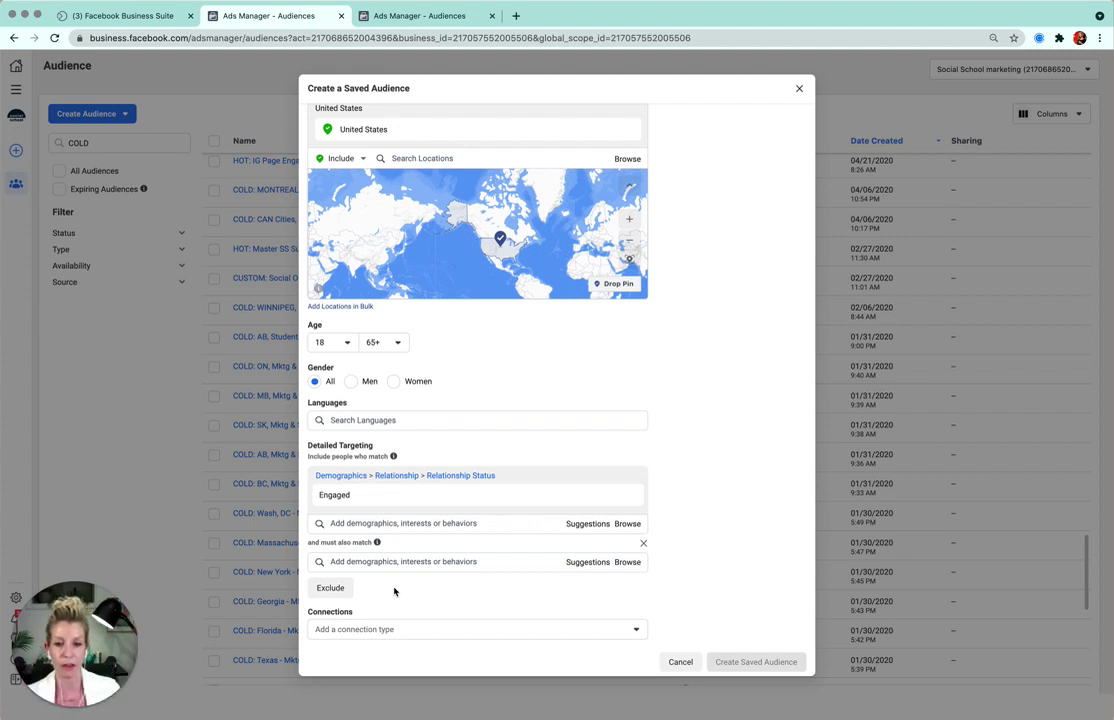
Search the must-also-match targeting for "expat" and add the behavior Lived in Greece (Formerly Expats - Greece) as the narrowing condition.
{"action": "left_click", "coordinate": [361, 562]}
{"action": "type", "text": "expat"}
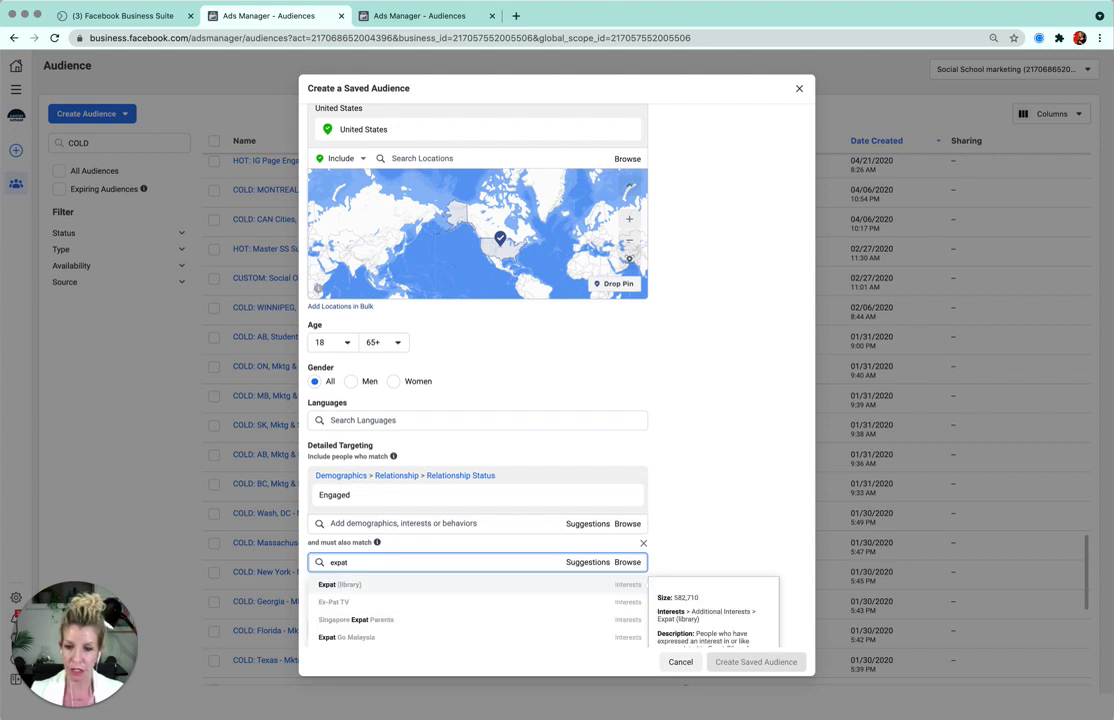
{"action": "scroll", "coordinate": [703, 500], "scroll_direction": "down", "scroll_amount": 3}
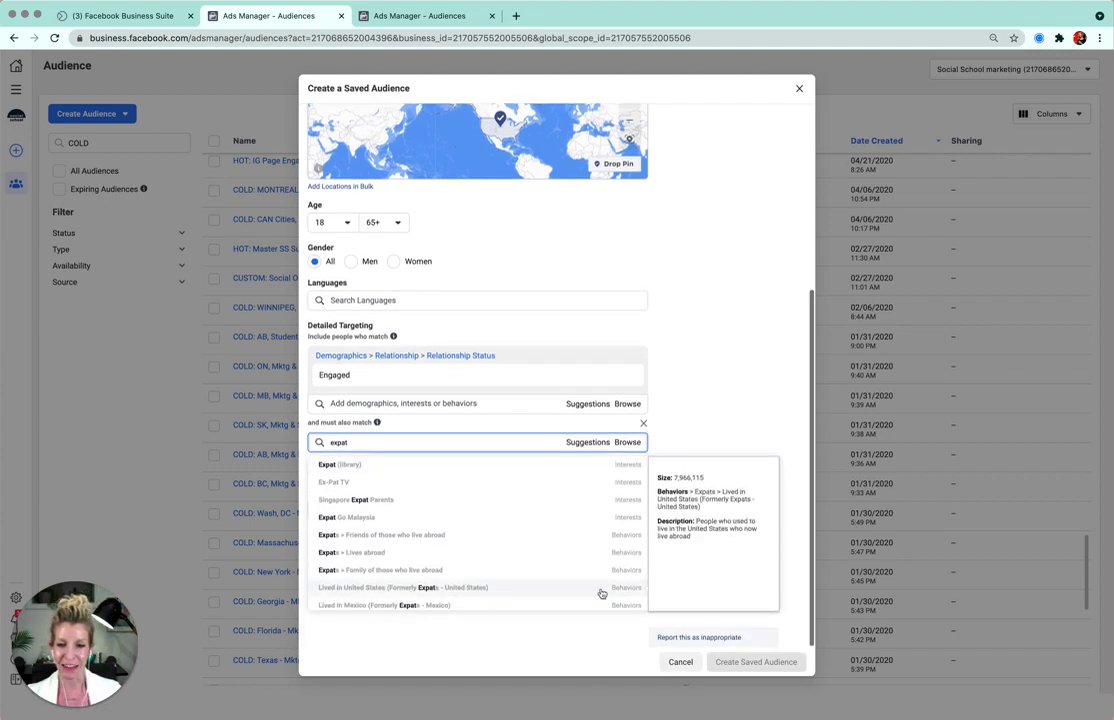
{"action": "scroll", "coordinate": [435, 563], "scroll_direction": "down", "scroll_amount": 5}
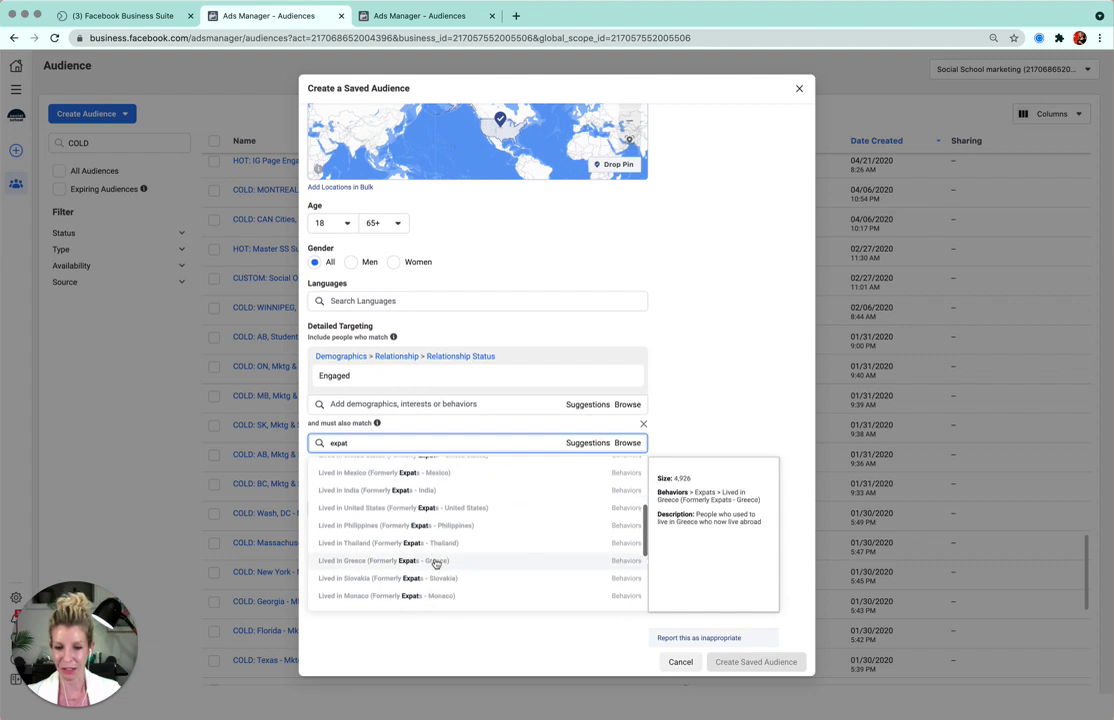
{"action": "left_click", "coordinate": [432, 563]}
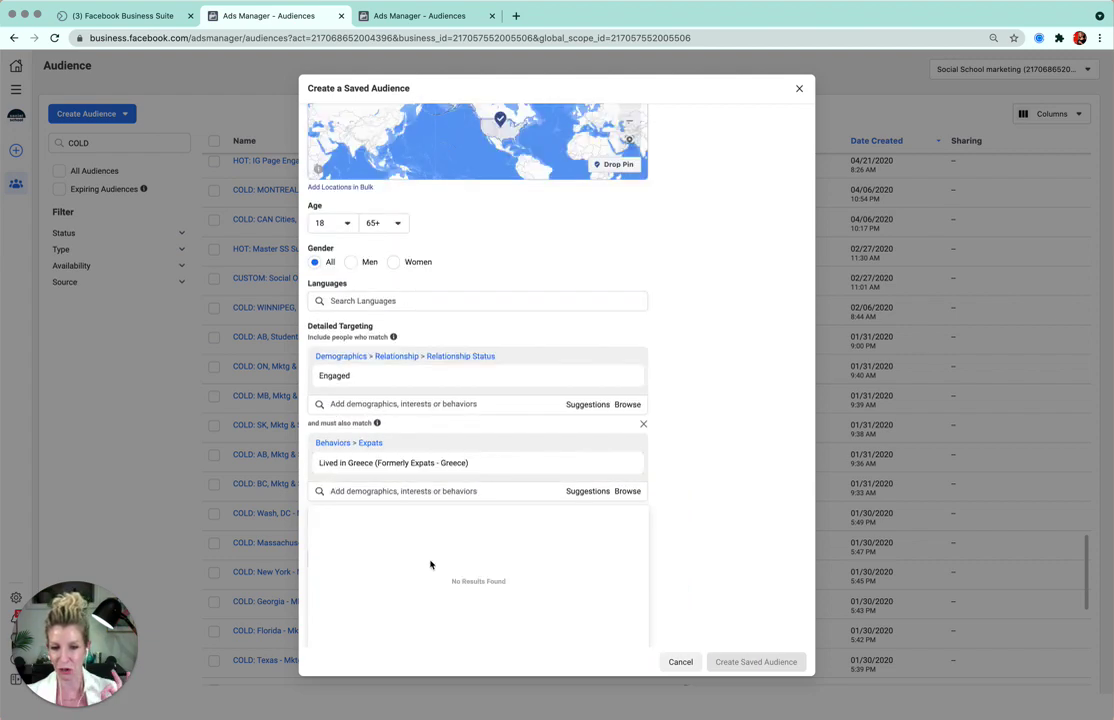
Check the narrowed audience's potential reach and audience details, and leave the new saved audience without creating it.
{"action": "scroll", "coordinate": [763, 530], "scroll_direction": "up", "scroll_amount": 5}
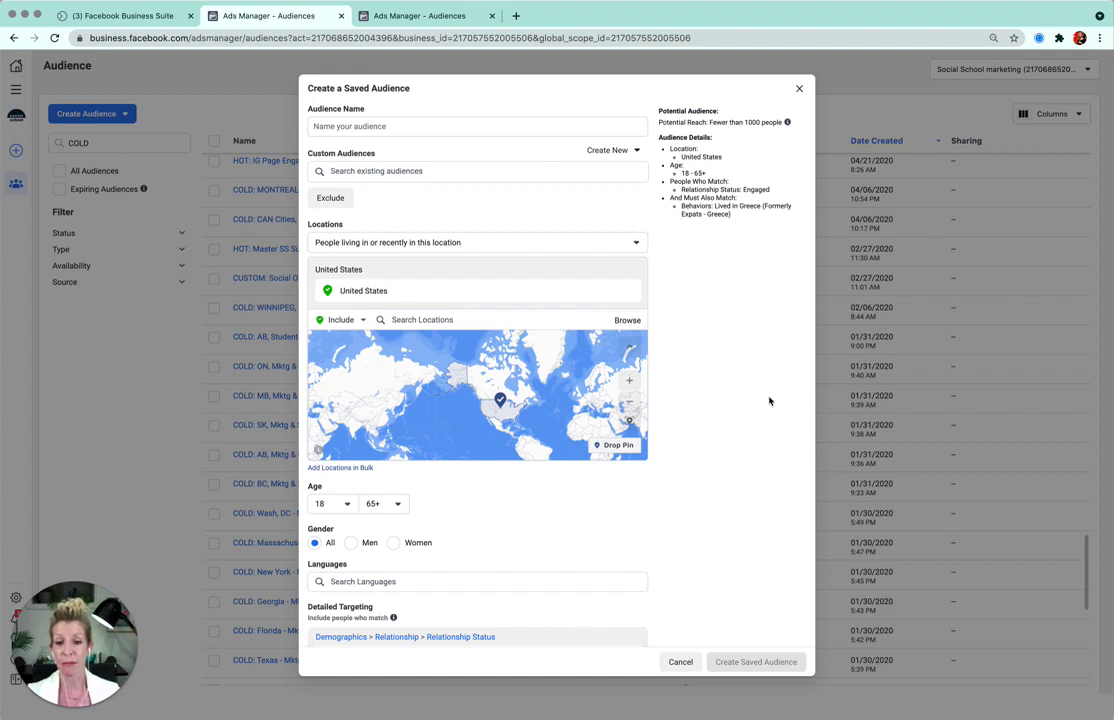
{"action": "scroll", "coordinate": [772, 401], "scroll_direction": "down", "scroll_amount": 3}
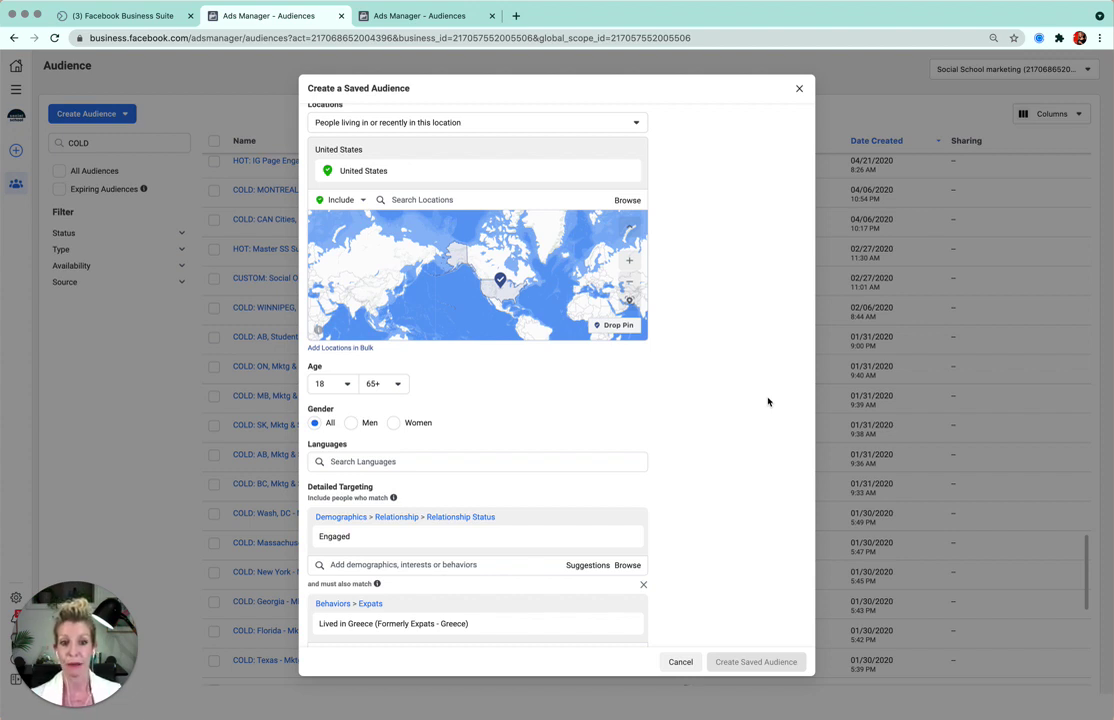
{"action": "scroll", "coordinate": [748, 477], "scroll_direction": "down", "scroll_amount": 4}
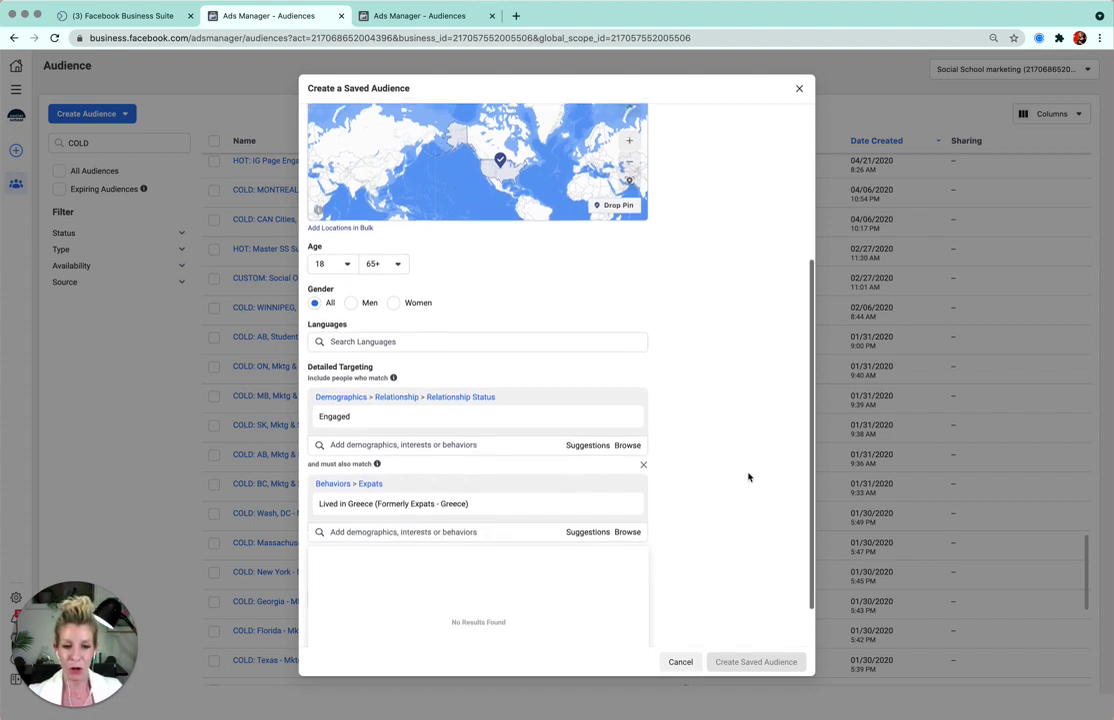
{"action": "scroll", "coordinate": [734, 524], "scroll_direction": "up", "scroll_amount": 5}
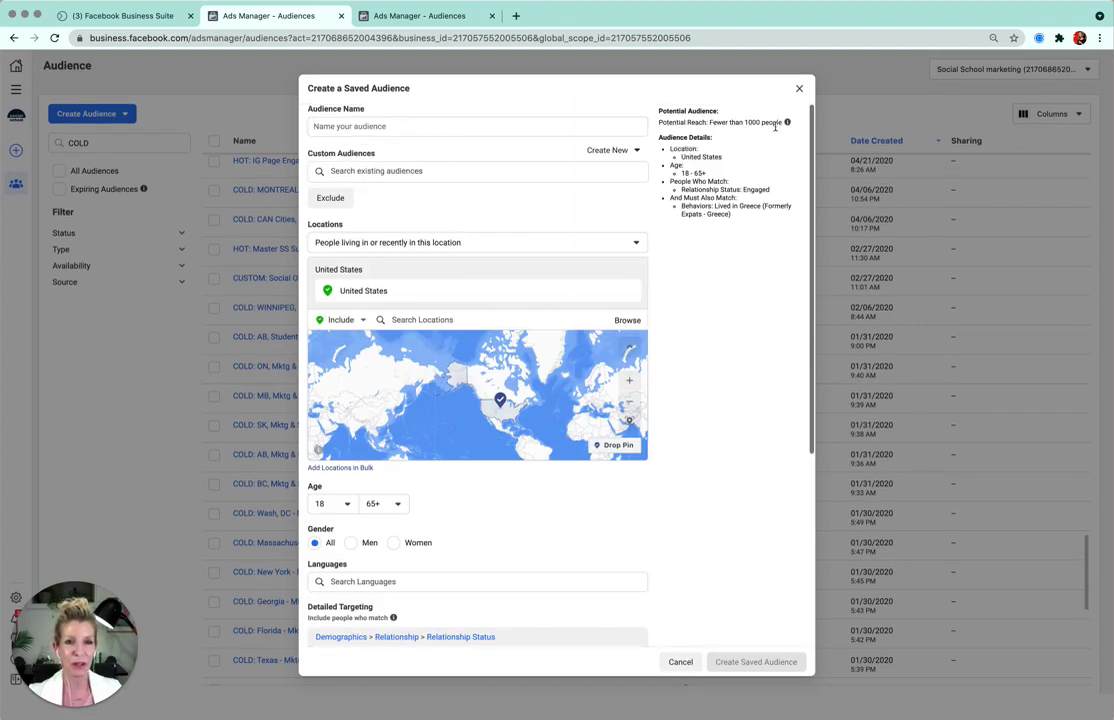
{"action": "left_click", "coordinate": [799, 88]}
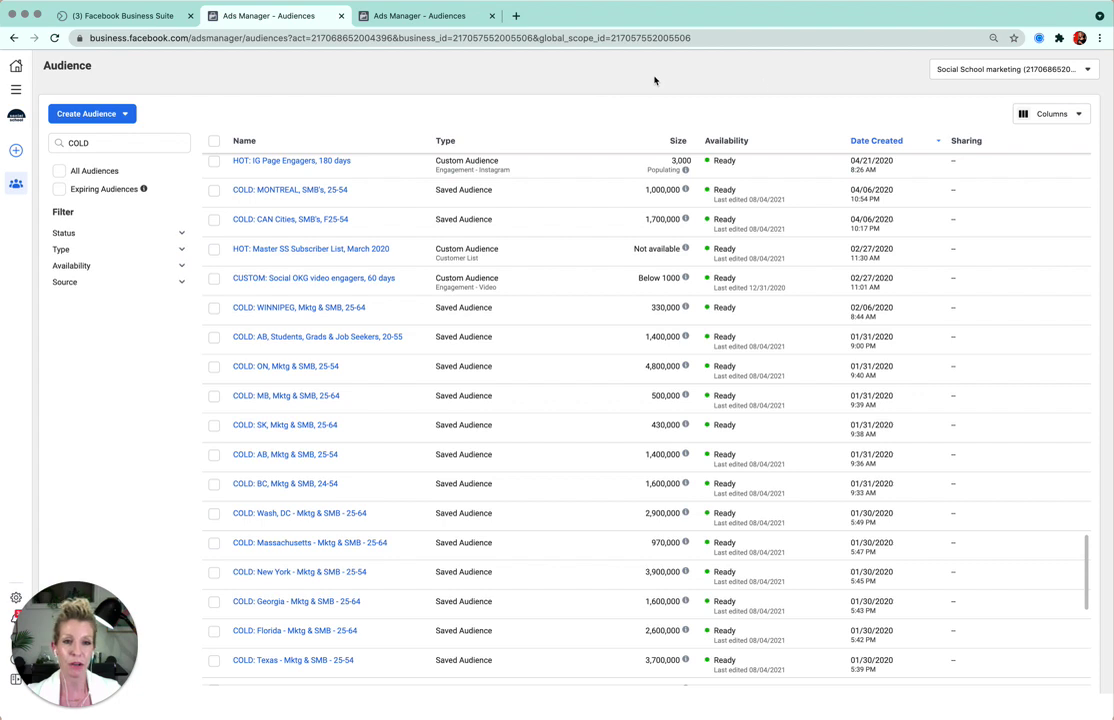
Search the audience list for "COLD" and look through the saved cold audiences from newest to oldest.
{"action": "left_click", "coordinate": [80, 142]}
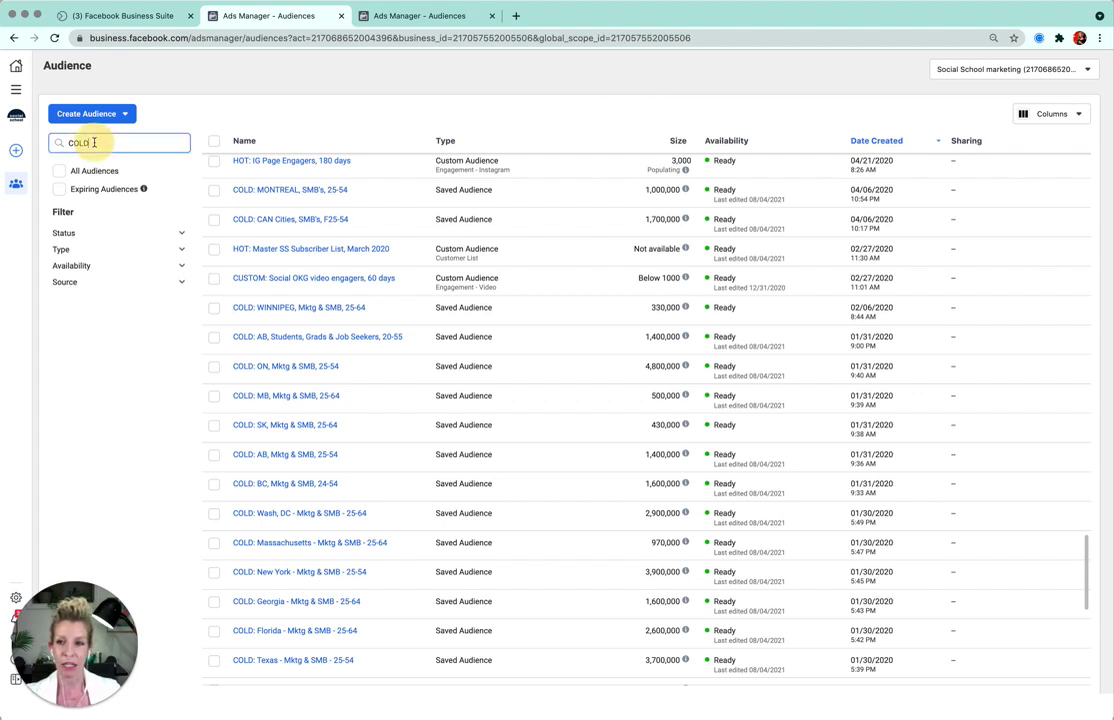
{"action": "left_click", "coordinate": [80, 142]}
{"action": "key", "text": "Return"}
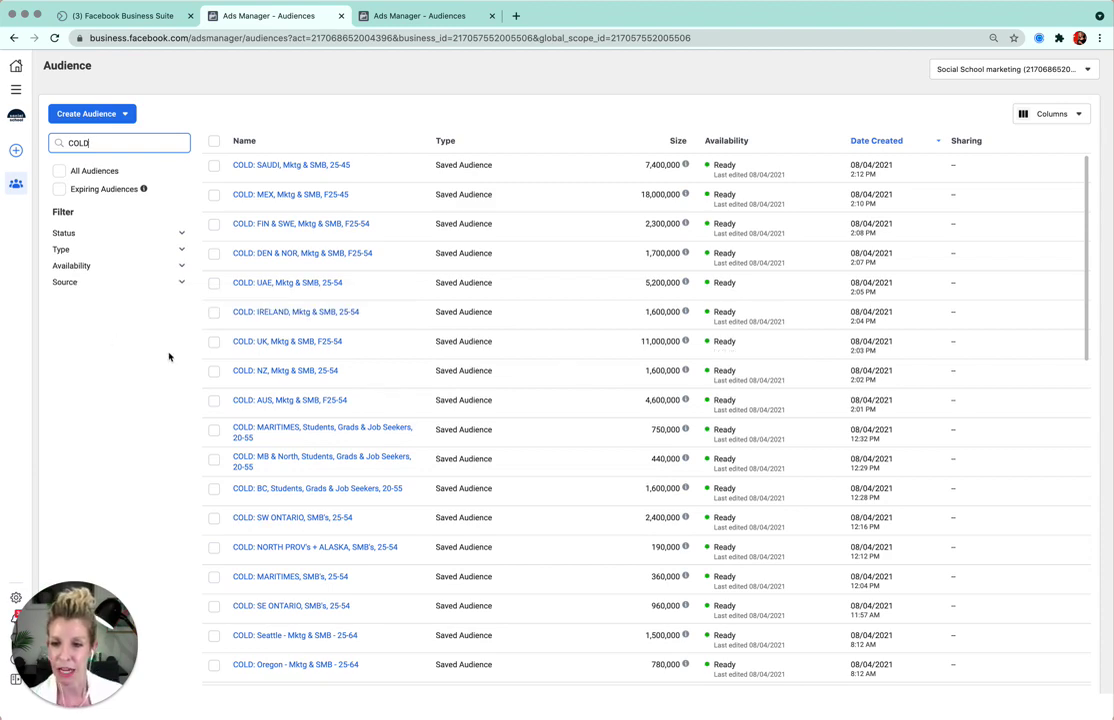
{"action": "scroll", "coordinate": [453, 540], "scroll_direction": "down", "scroll_amount": 5}
{"action": "scroll", "coordinate": [453, 540], "scroll_direction": "down", "scroll_amount": 8}
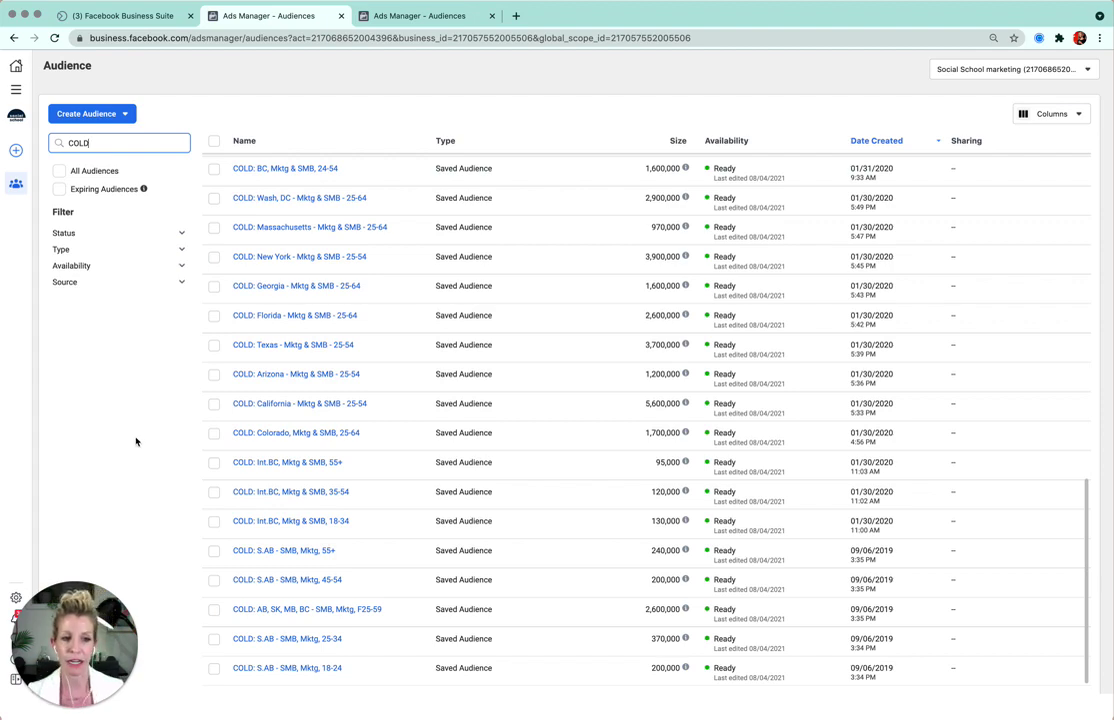
{"action": "scroll", "coordinate": [416, 488], "scroll_direction": "up", "scroll_amount": 5}
{"action": "scroll", "coordinate": [416, 488], "scroll_direction": "up", "scroll_amount": 8}
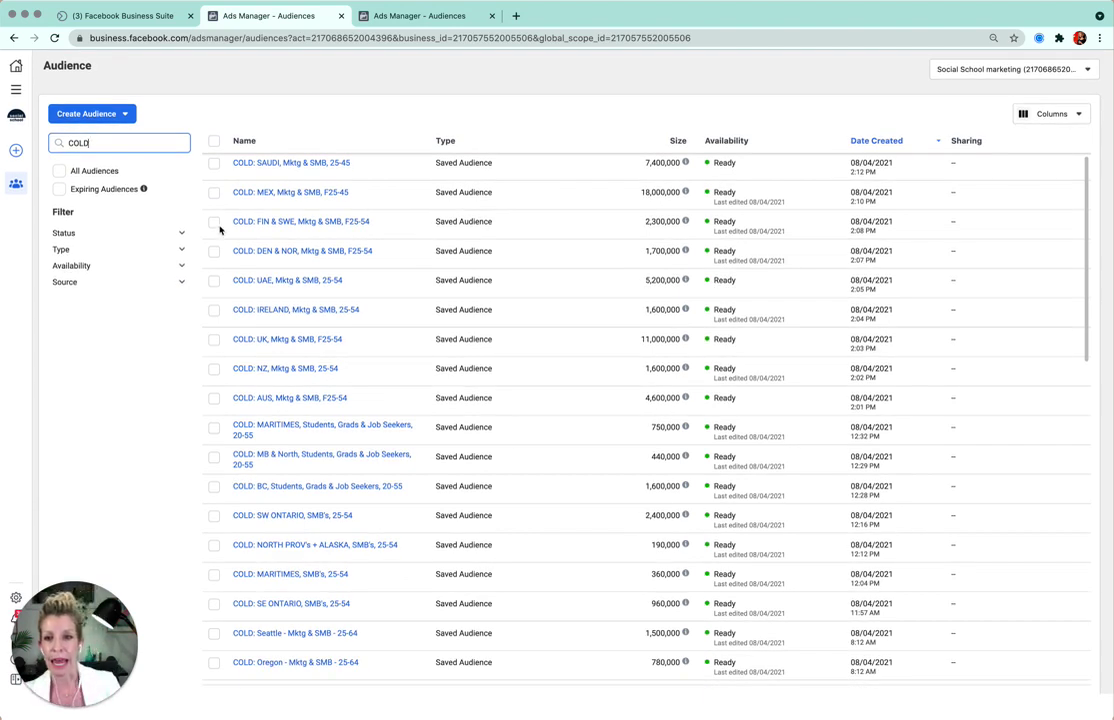
Open the saved audience COLD: SAUDI, Mktg & SMB, 25-45 for editing and show its location map.
{"action": "left_click", "coordinate": [268, 167]}
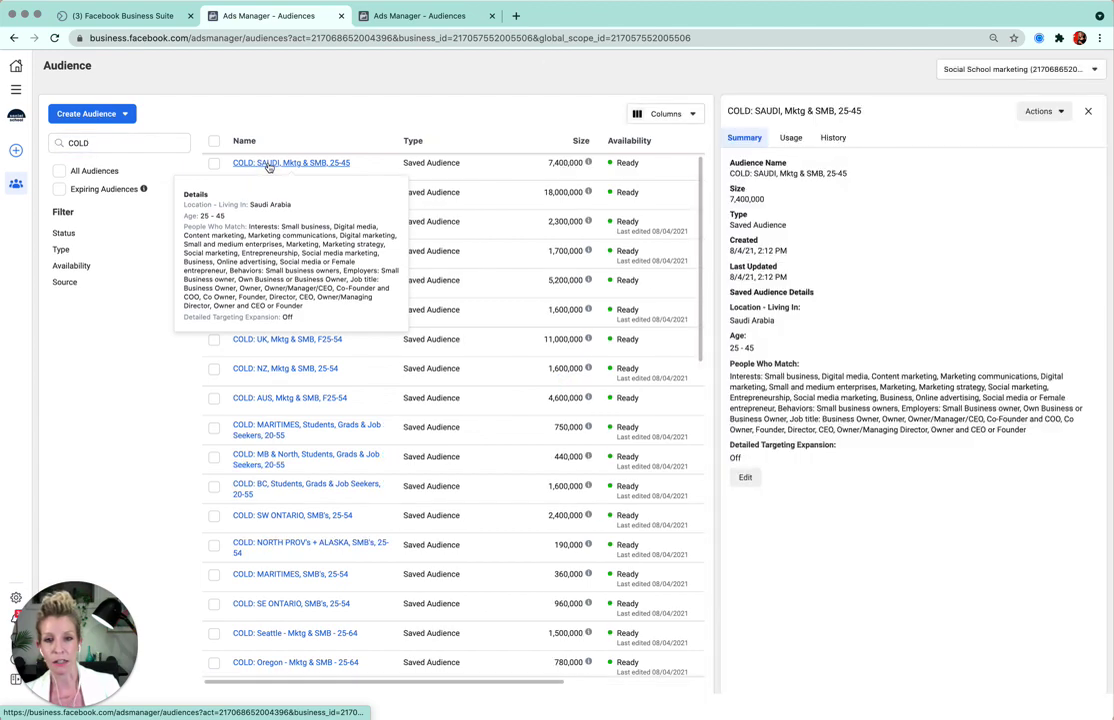
{"action": "left_click", "coordinate": [745, 479]}
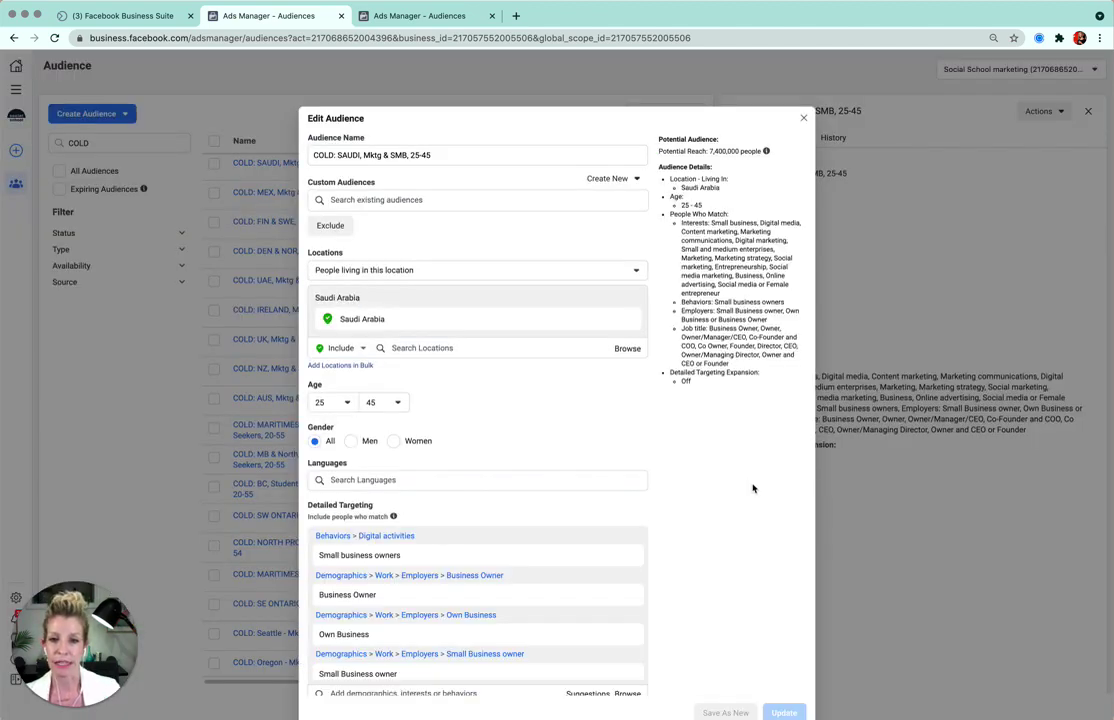
{"action": "left_click", "coordinate": [455, 349]}
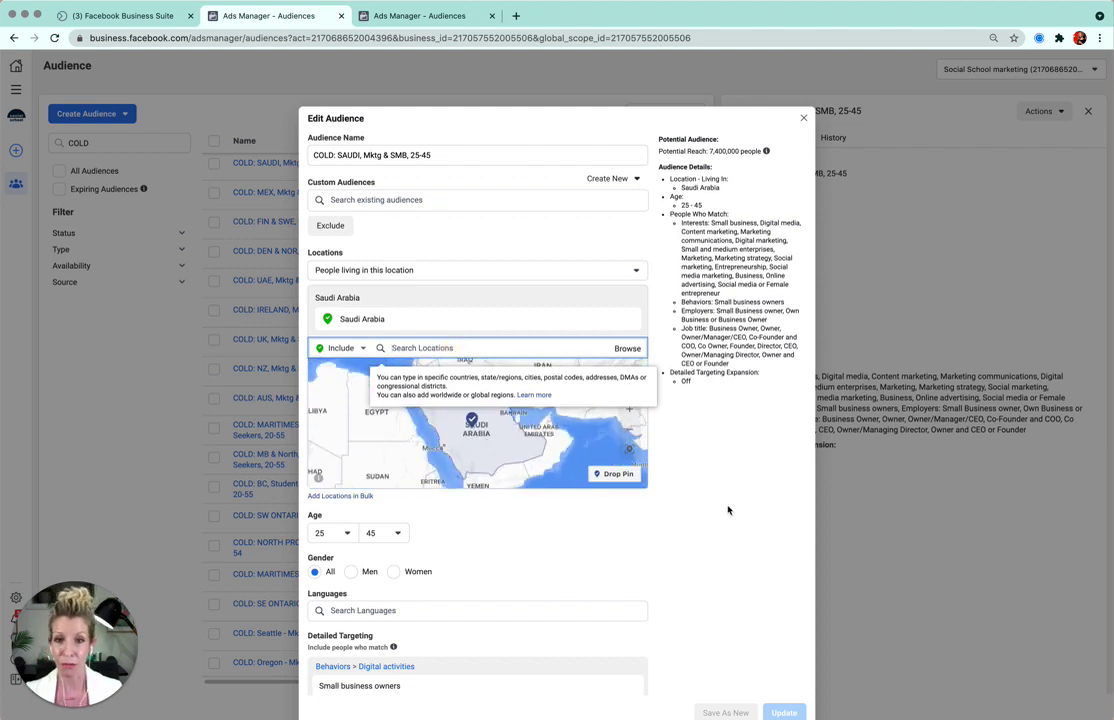
Try limiting the Saudi Arabia audience to Women to compare the potential reach, and set the gender back to All.
{"action": "scroll", "coordinate": [728, 510], "scroll_direction": "down", "scroll_amount": 3}
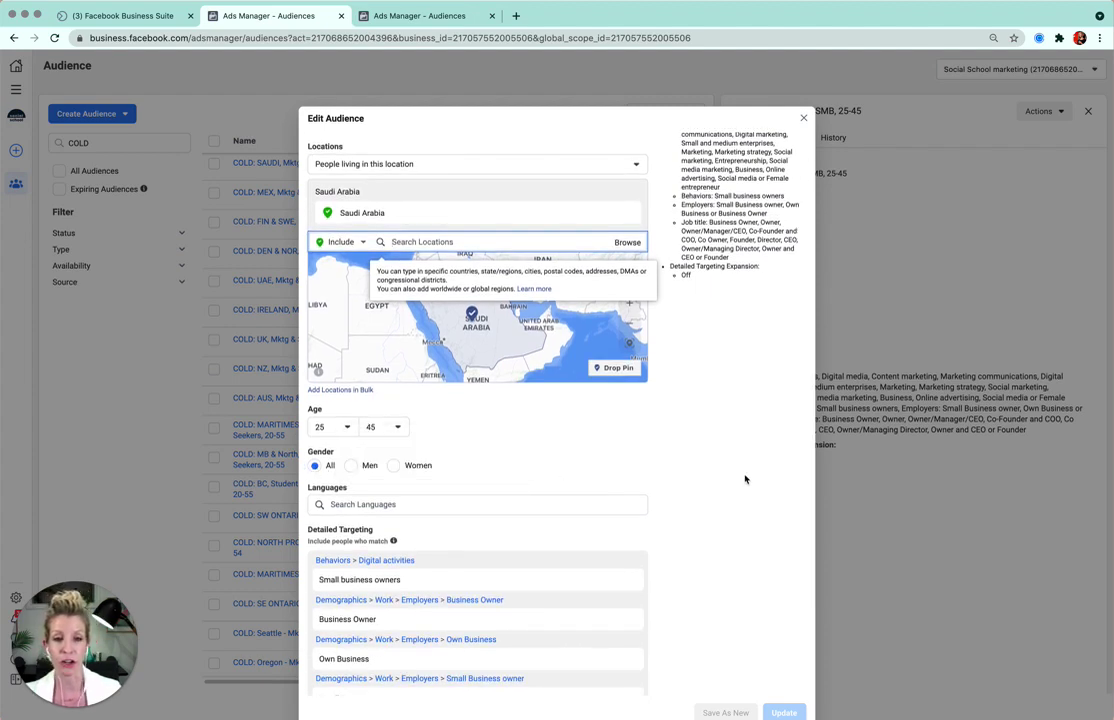
{"action": "scroll", "coordinate": [745, 479], "scroll_direction": "up", "scroll_amount": 3}
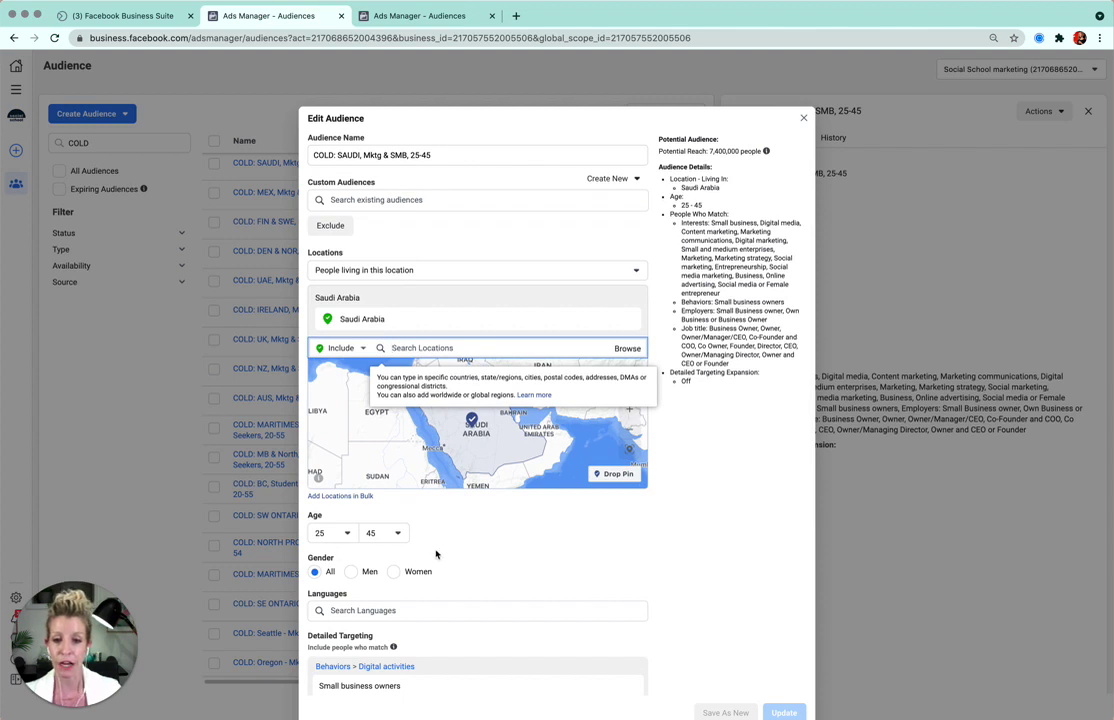
{"action": "left_click", "coordinate": [394, 572]}
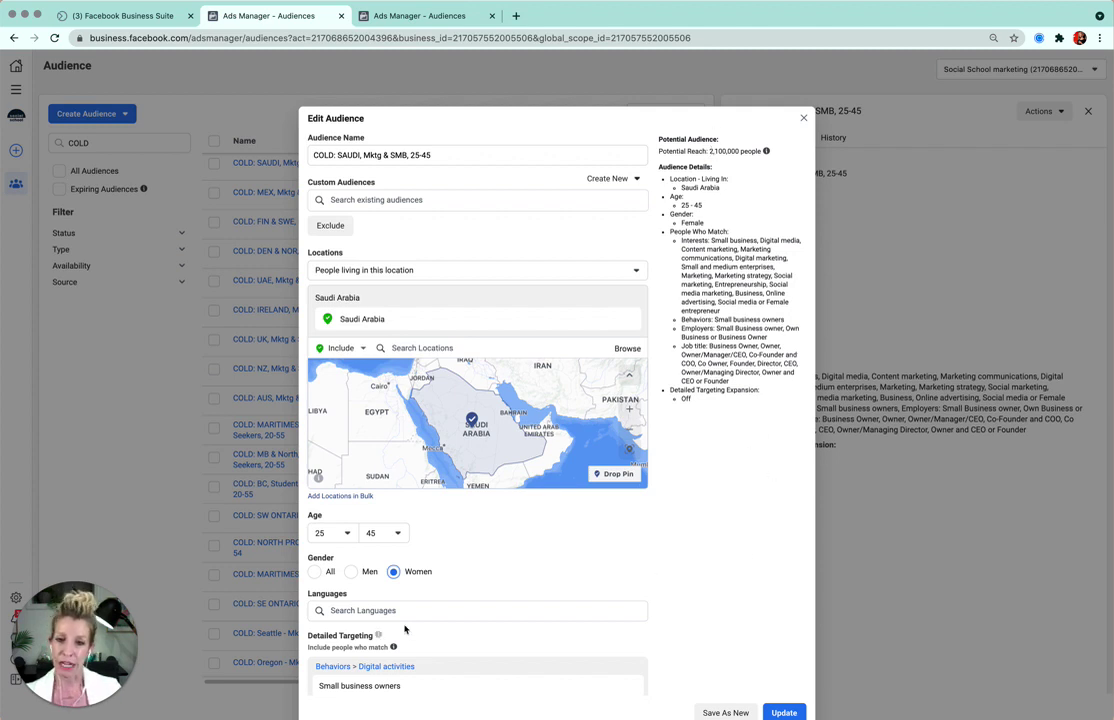
{"action": "left_click", "coordinate": [329, 573]}
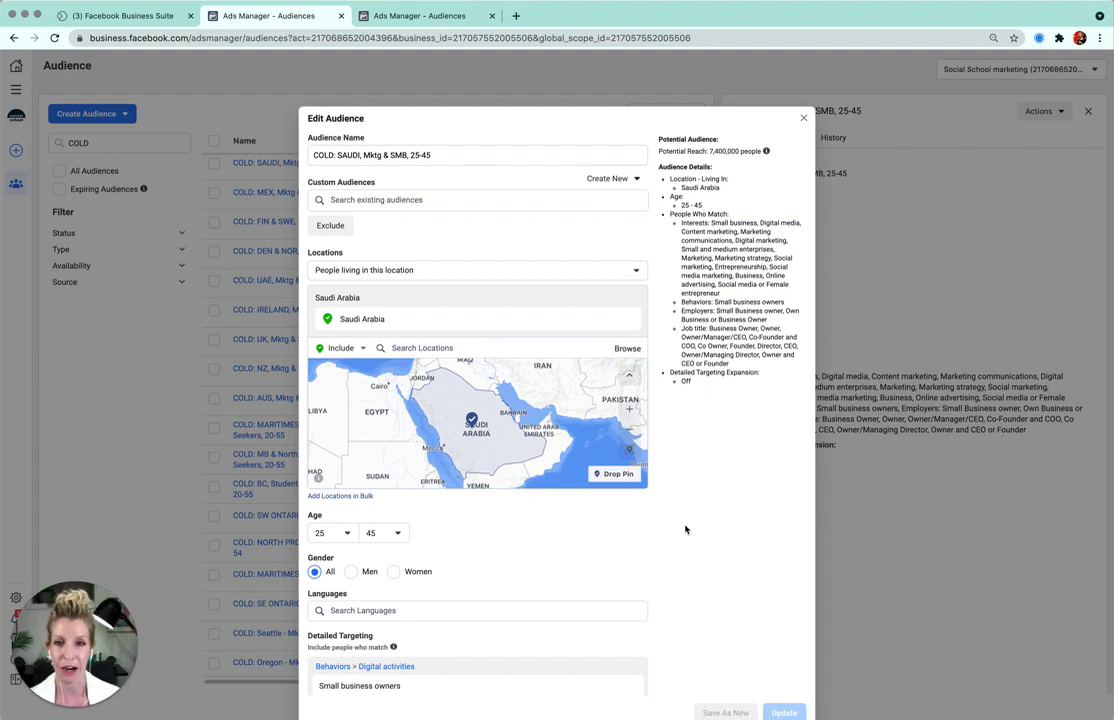
Examine the Saudi Arabia audience's detailed targeting, including its job titles and interests, compare it with the audience details, and close it without changes.
{"action": "scroll", "coordinate": [691, 532], "scroll_direction": "down", "scroll_amount": 4}
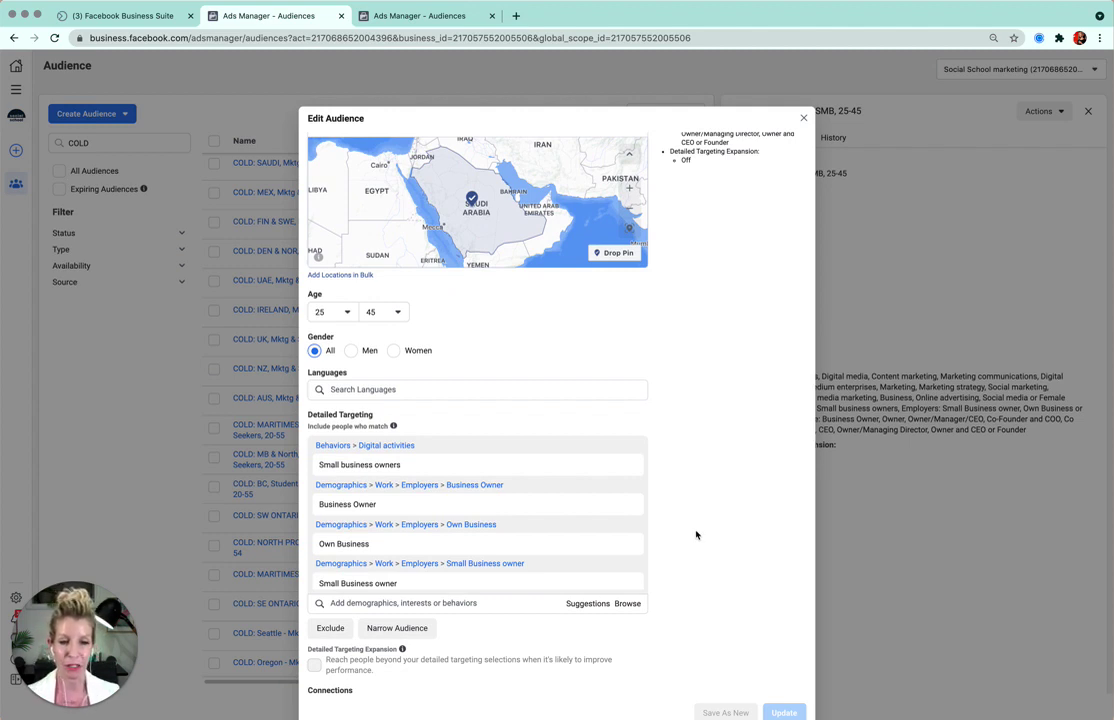
{"action": "scroll", "coordinate": [696, 535], "scroll_direction": "down", "scroll_amount": 1}
{"action": "scroll", "coordinate": [553, 512], "scroll_direction": "down", "scroll_amount": 3}
{"action": "scroll", "coordinate": [553, 512], "scroll_direction": "down", "scroll_amount": 6}
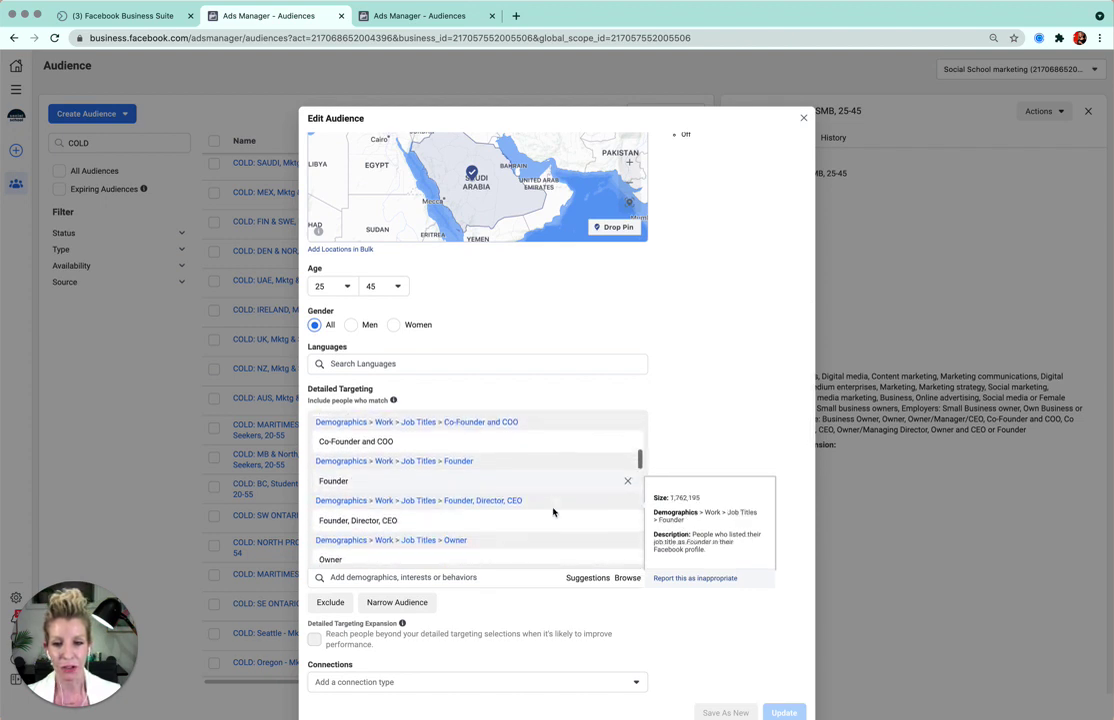
{"action": "scroll", "coordinate": [553, 512], "scroll_direction": "down", "scroll_amount": 5}
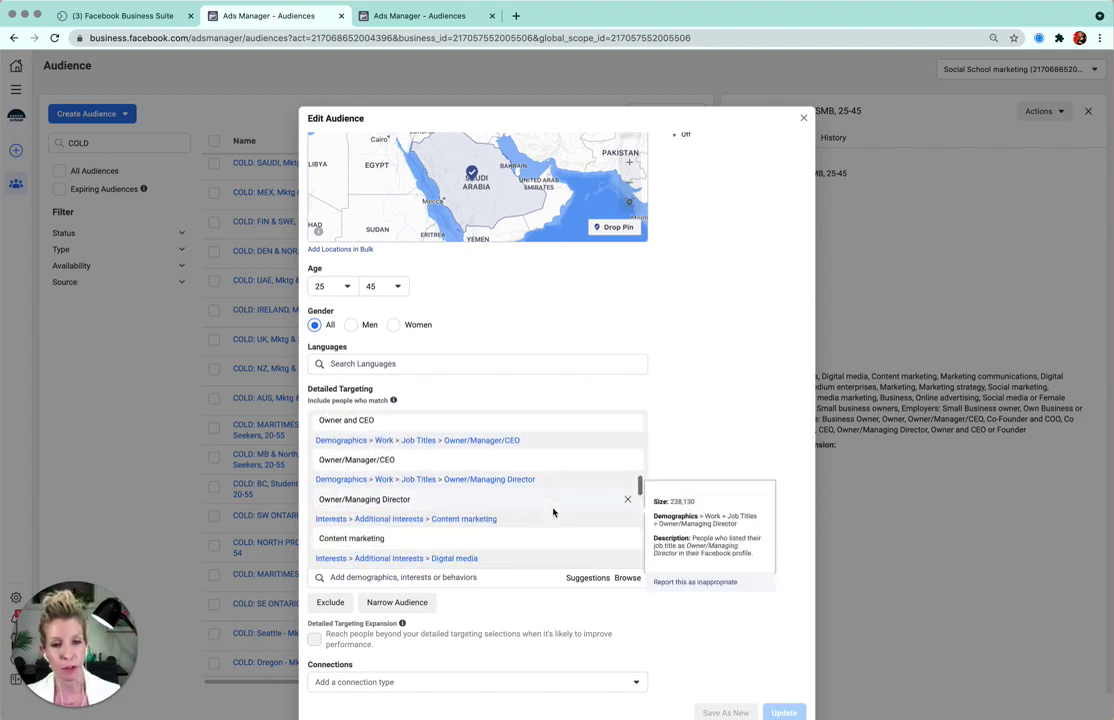
{"action": "scroll", "coordinate": [553, 512], "scroll_direction": "down", "scroll_amount": 5}
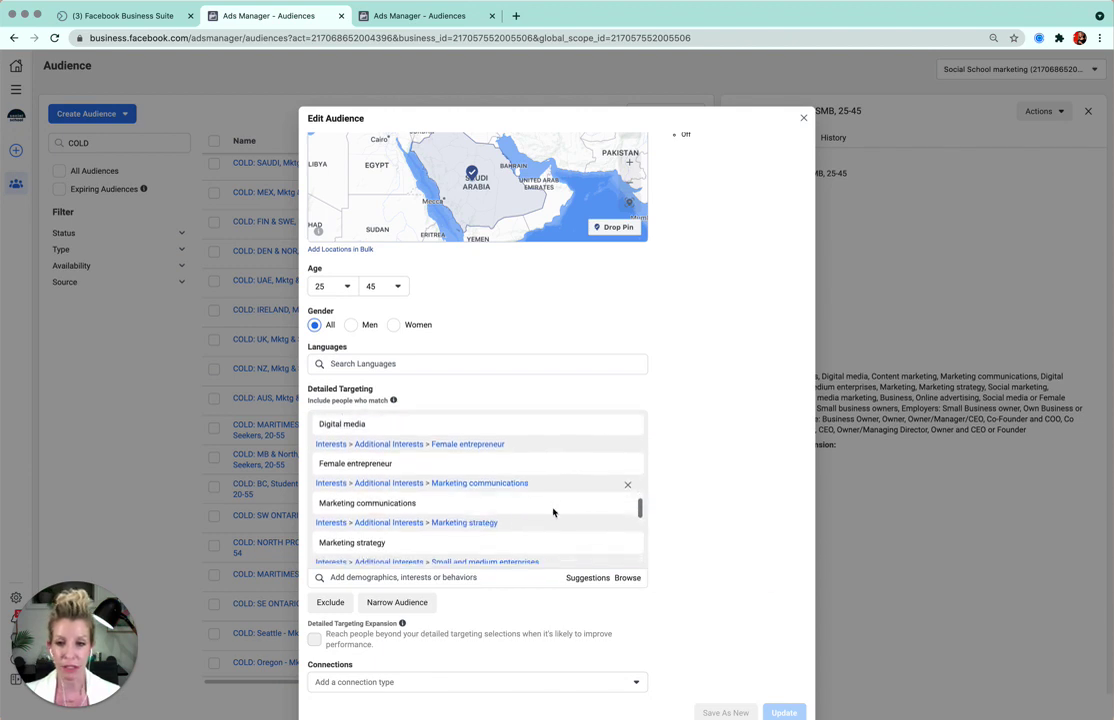
{"action": "scroll", "coordinate": [553, 512], "scroll_direction": "down", "scroll_amount": 5}
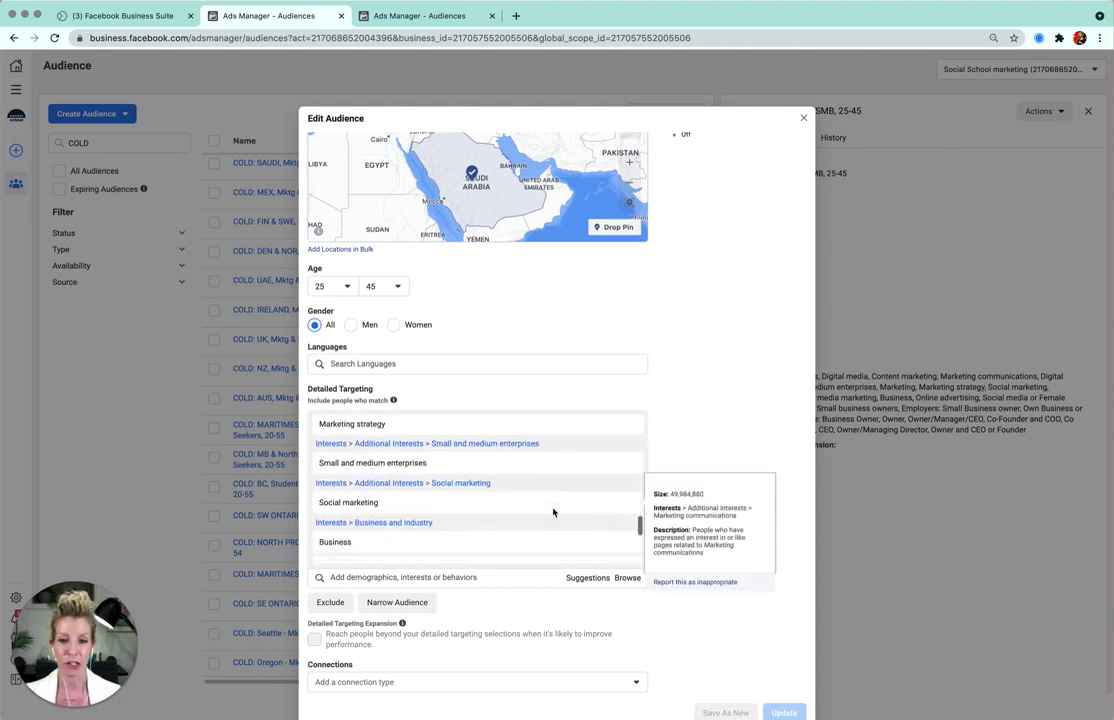
{"action": "scroll", "coordinate": [553, 512], "scroll_direction": "down", "scroll_amount": 3}
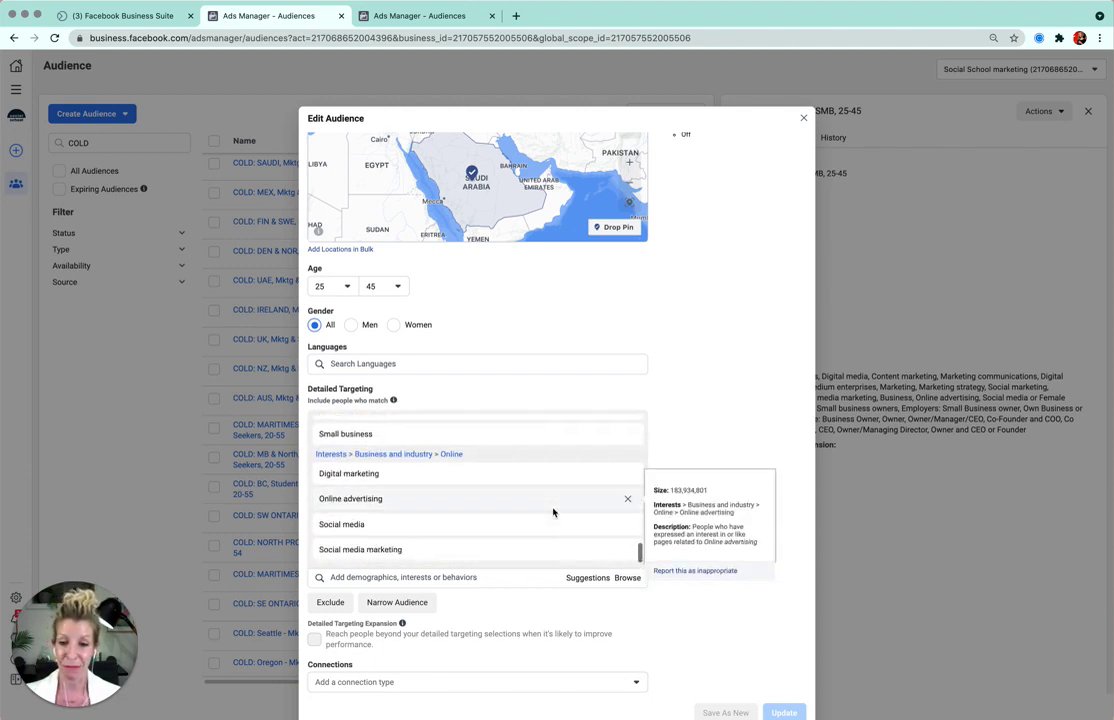
{"action": "scroll", "coordinate": [681, 412], "scroll_direction": "up", "scroll_amount": 5}
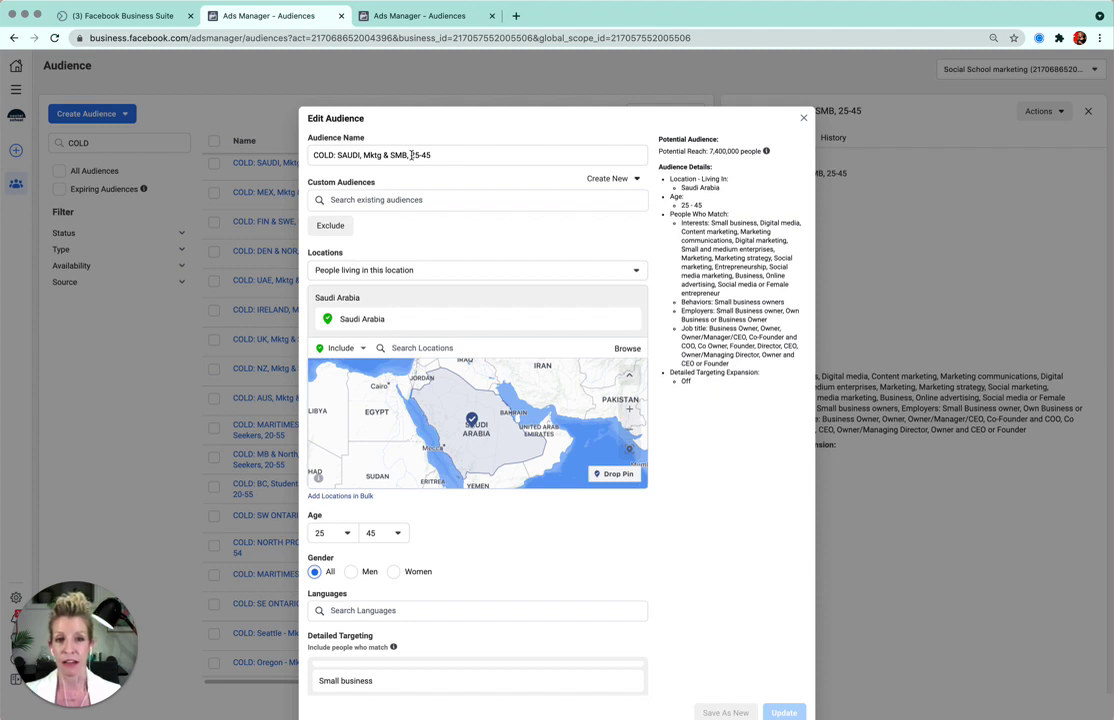
{"action": "scroll", "coordinate": [686, 465], "scroll_direction": "down", "scroll_amount": 5}
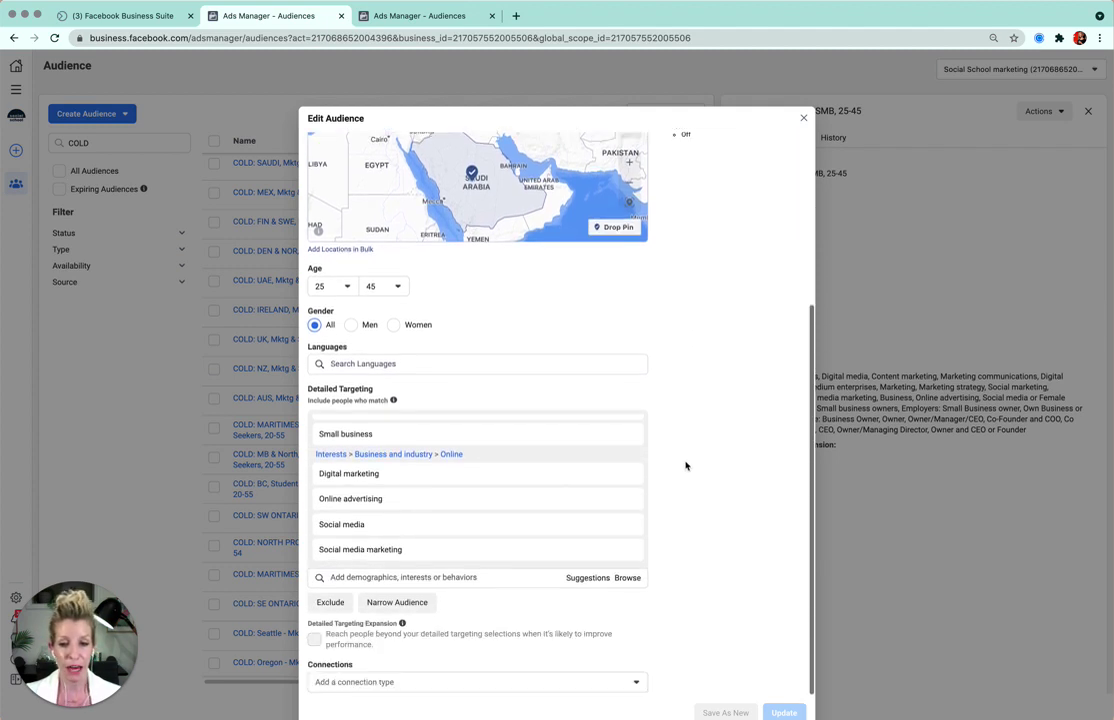
{"action": "scroll", "coordinate": [686, 465], "scroll_direction": "up", "scroll_amount": 5}
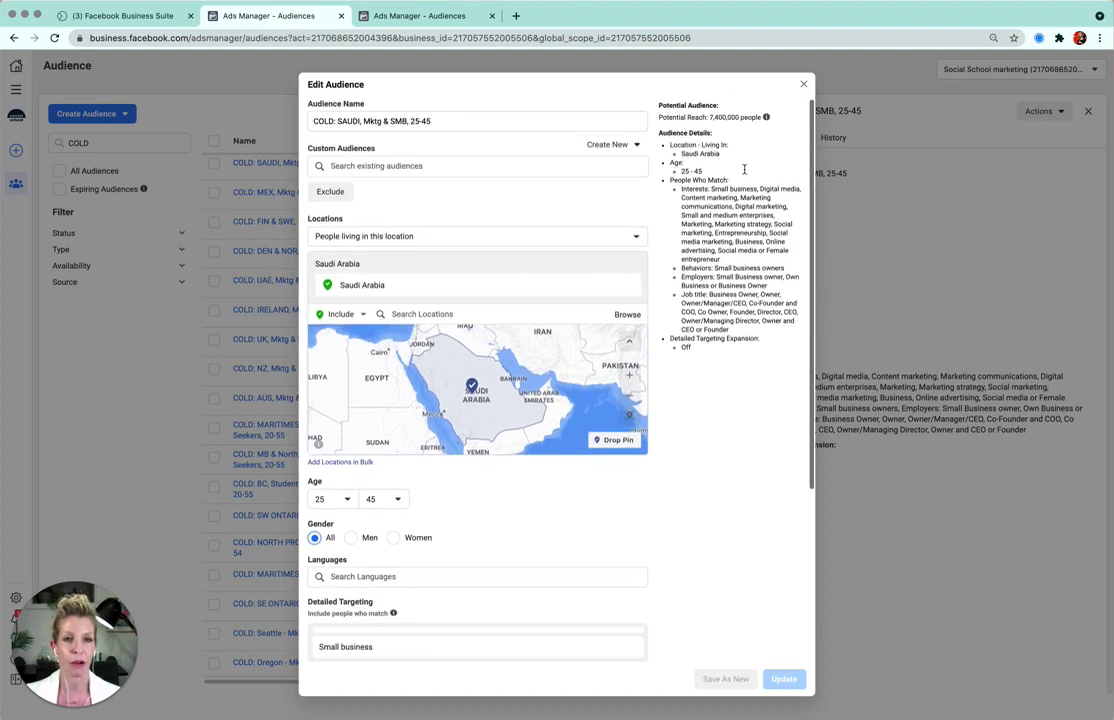
{"action": "left_click", "coordinate": [803, 84]}
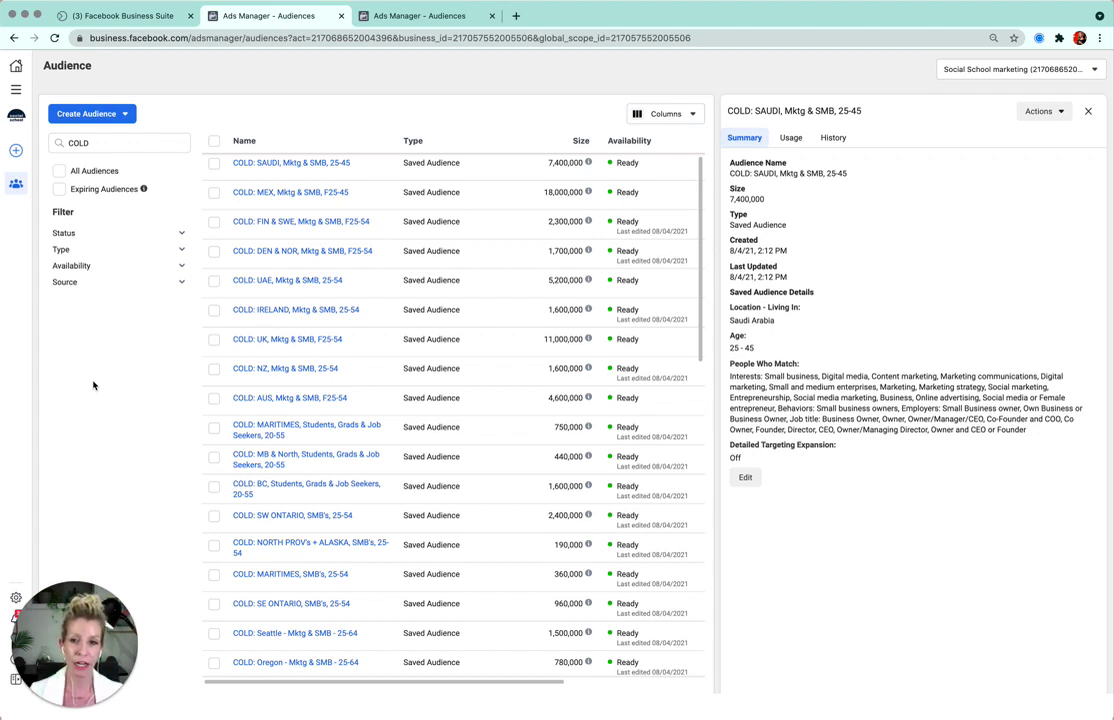
View the summary of the saved audience COLD: DEN & NOR, Mktg & SMB, F25-54.
{"action": "mouse_move", "coordinate": [265, 253]}
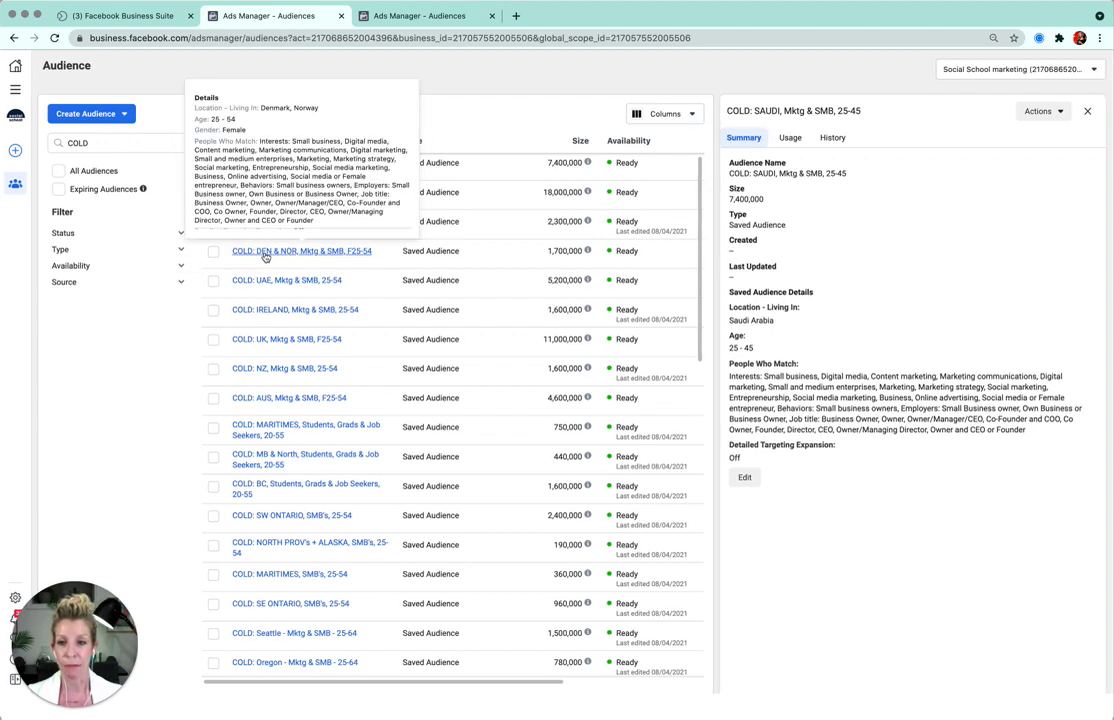
{"action": "left_click", "coordinate": [265, 253]}
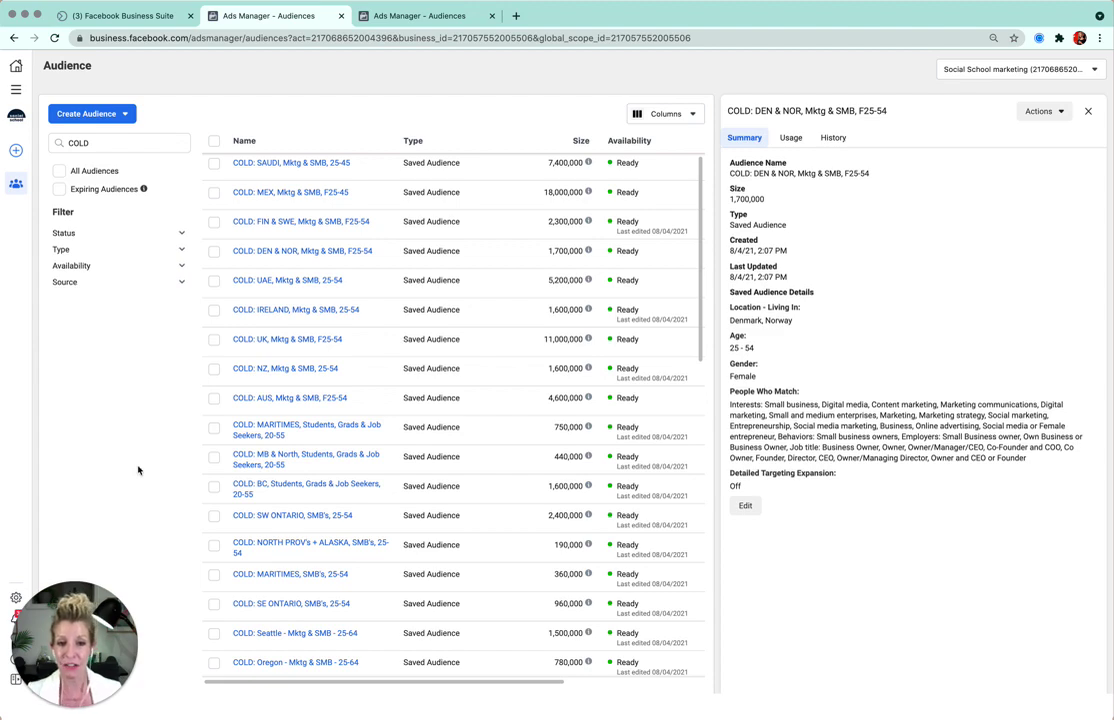
Find the saved audience COLD: S.AB - SMB, Mktg, 18-24 among the oldest cold audiences and open it for editing.
{"action": "scroll", "coordinate": [340, 518], "scroll_direction": "down", "scroll_amount": 10}
{"action": "scroll", "coordinate": [340, 518], "scroll_direction": "down", "scroll_amount": 5}
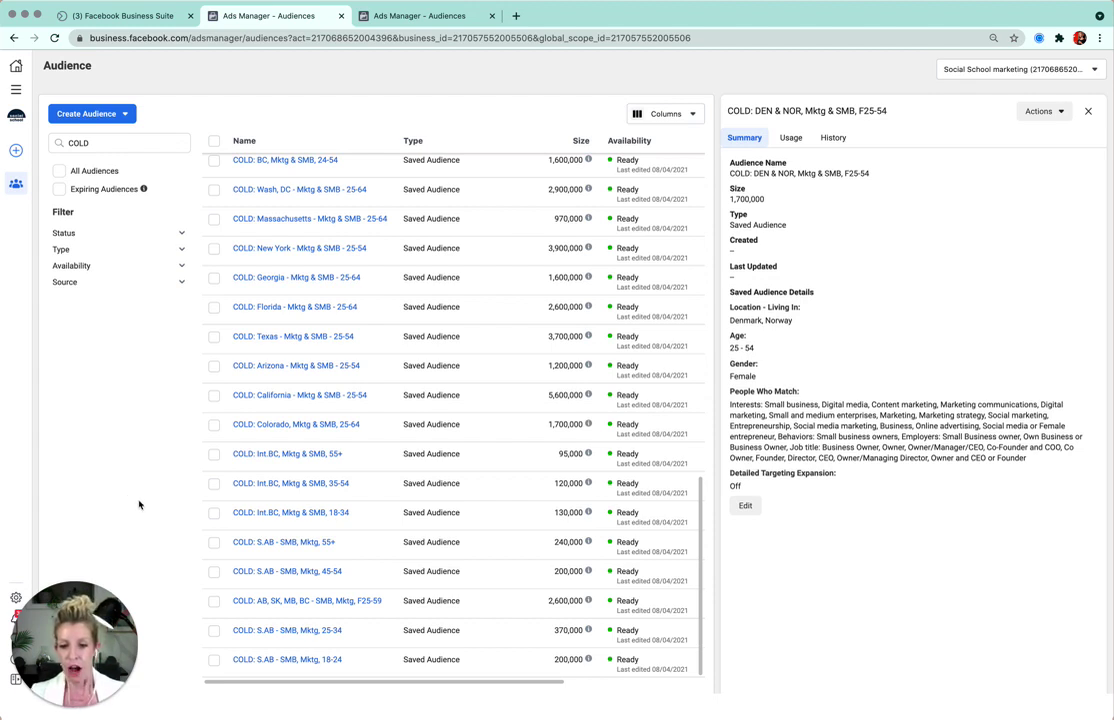
{"action": "left_click", "coordinate": [262, 662]}
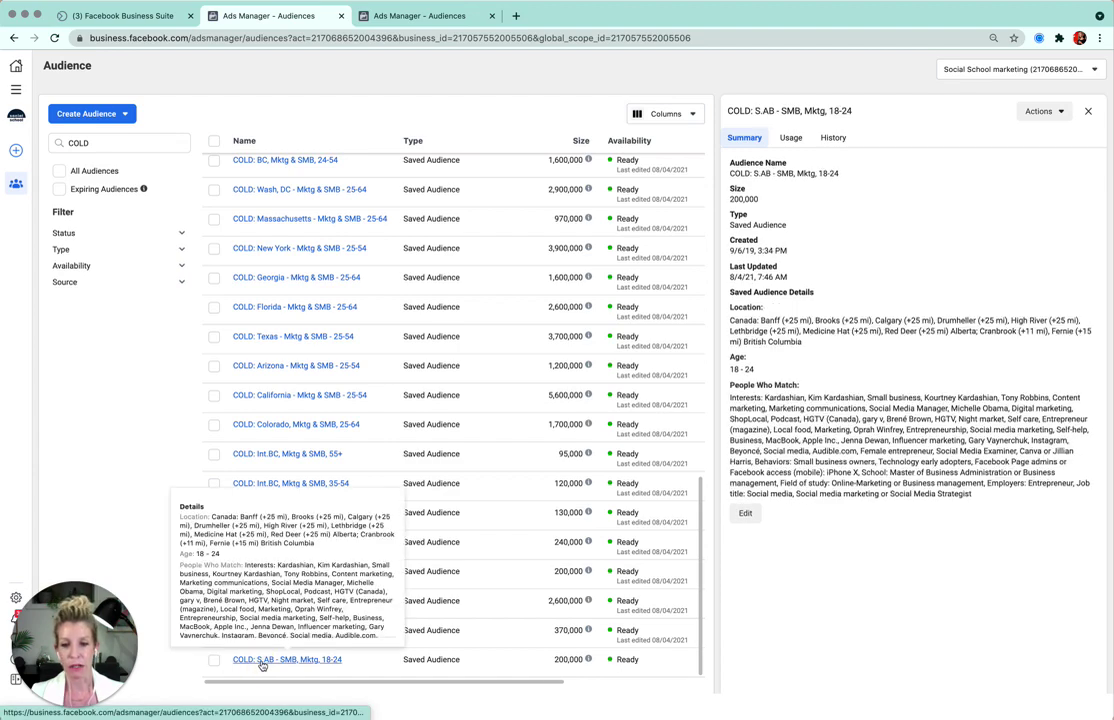
{"action": "left_click", "coordinate": [746, 513]}
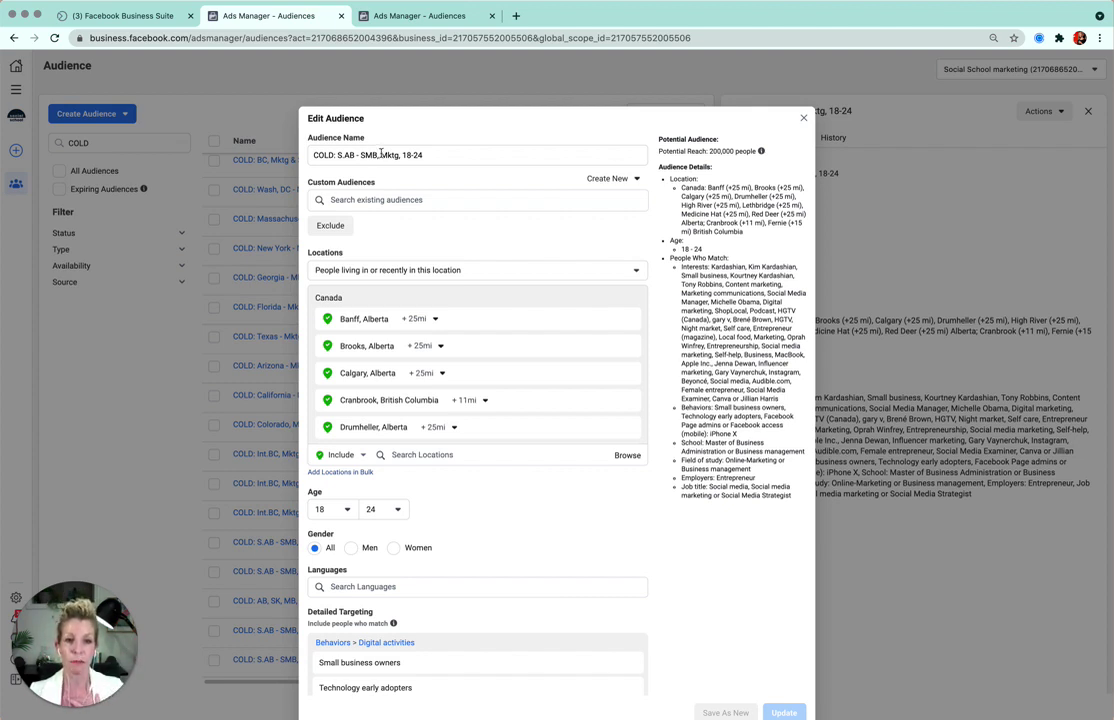
Examine the 18-24 audience's detailed targeting, from its behaviors through its additional interests, and compare it with the locations and audience details.
{"action": "scroll", "coordinate": [642, 541], "scroll_direction": "down", "scroll_amount": 3}
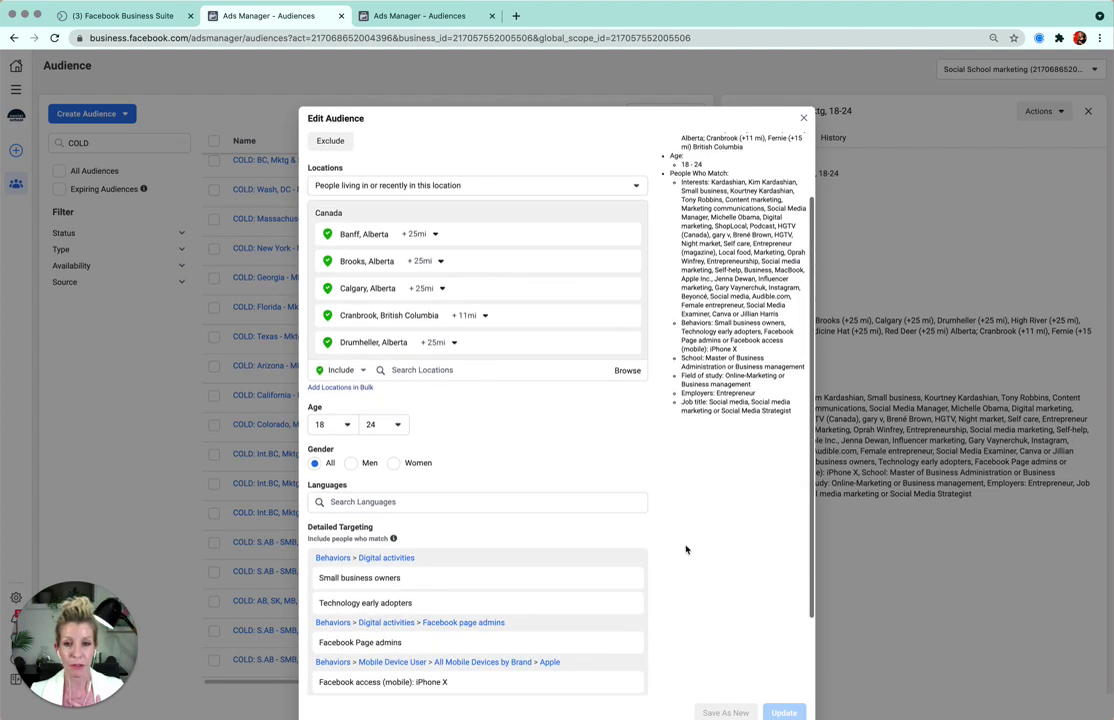
{"action": "scroll", "coordinate": [686, 549], "scroll_direction": "down", "scroll_amount": 3}
{"action": "scroll", "coordinate": [475, 560], "scroll_direction": "down", "scroll_amount": 5}
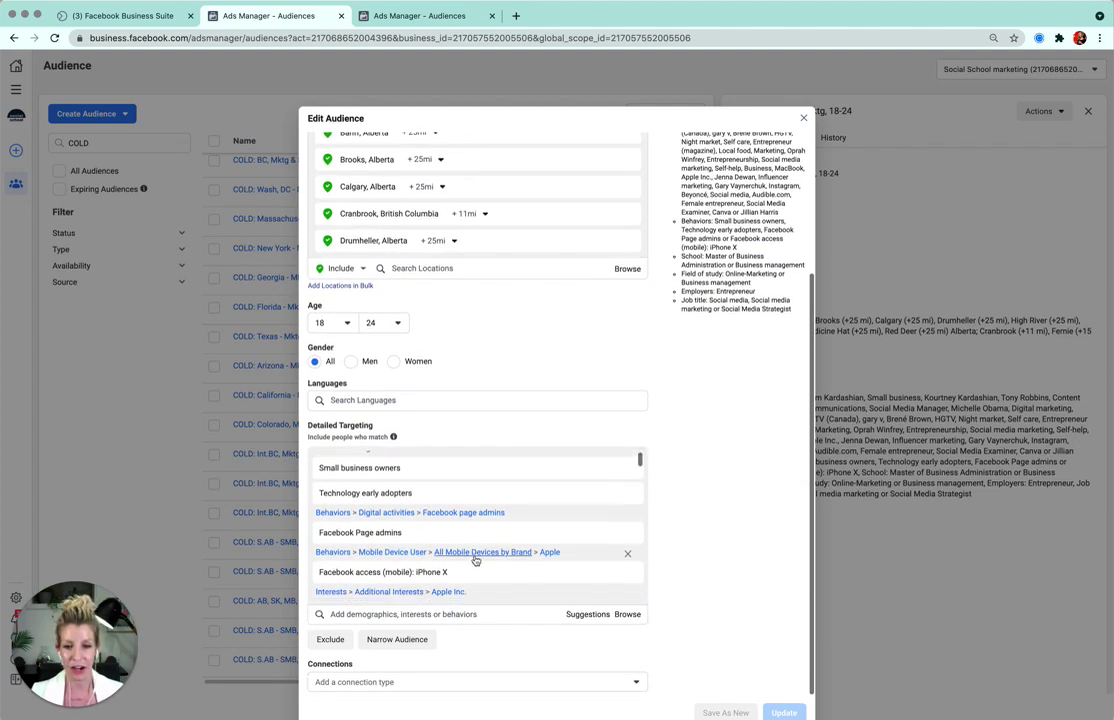
{"action": "scroll", "coordinate": [475, 560], "scroll_direction": "down", "scroll_amount": 3}
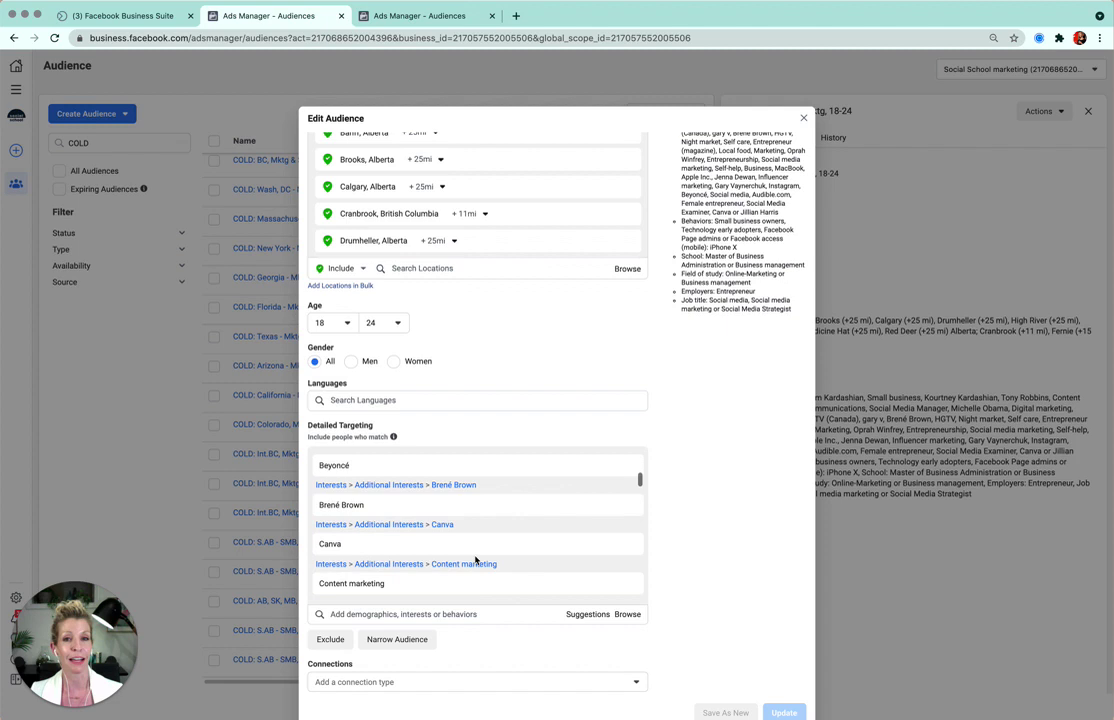
{"action": "scroll", "coordinate": [475, 560], "scroll_direction": "down", "scroll_amount": 1}
{"action": "scroll", "coordinate": [475, 560], "scroll_direction": "up", "scroll_amount": 2}
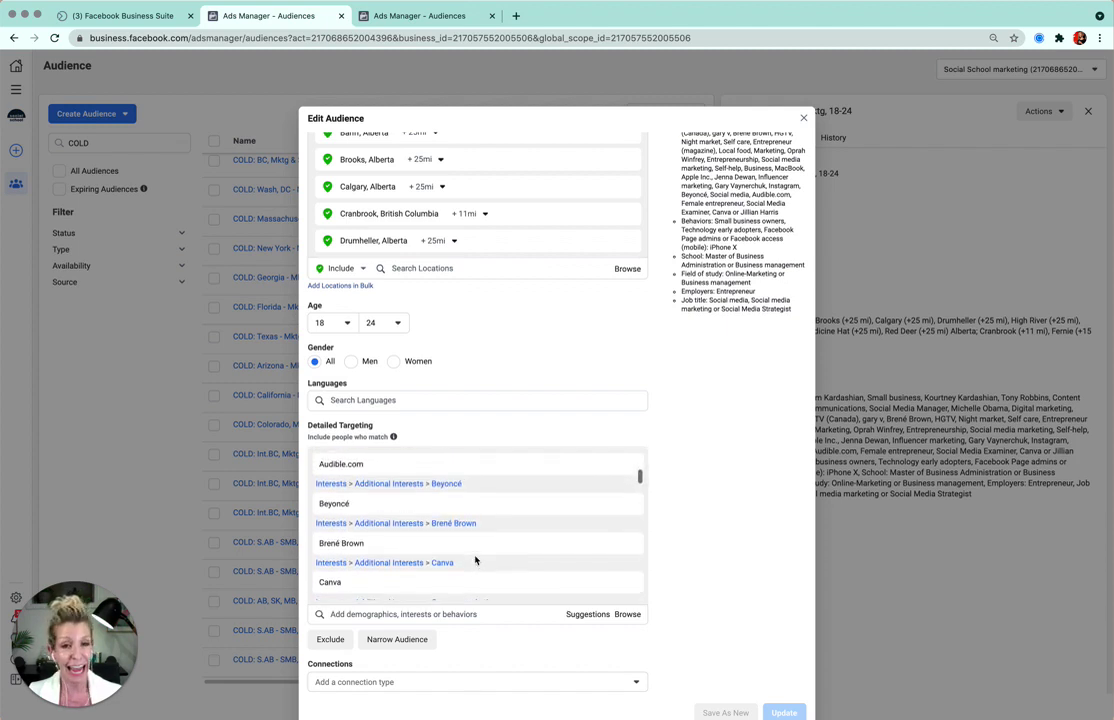
{"action": "scroll", "coordinate": [475, 560], "scroll_direction": "up", "scroll_amount": 4}
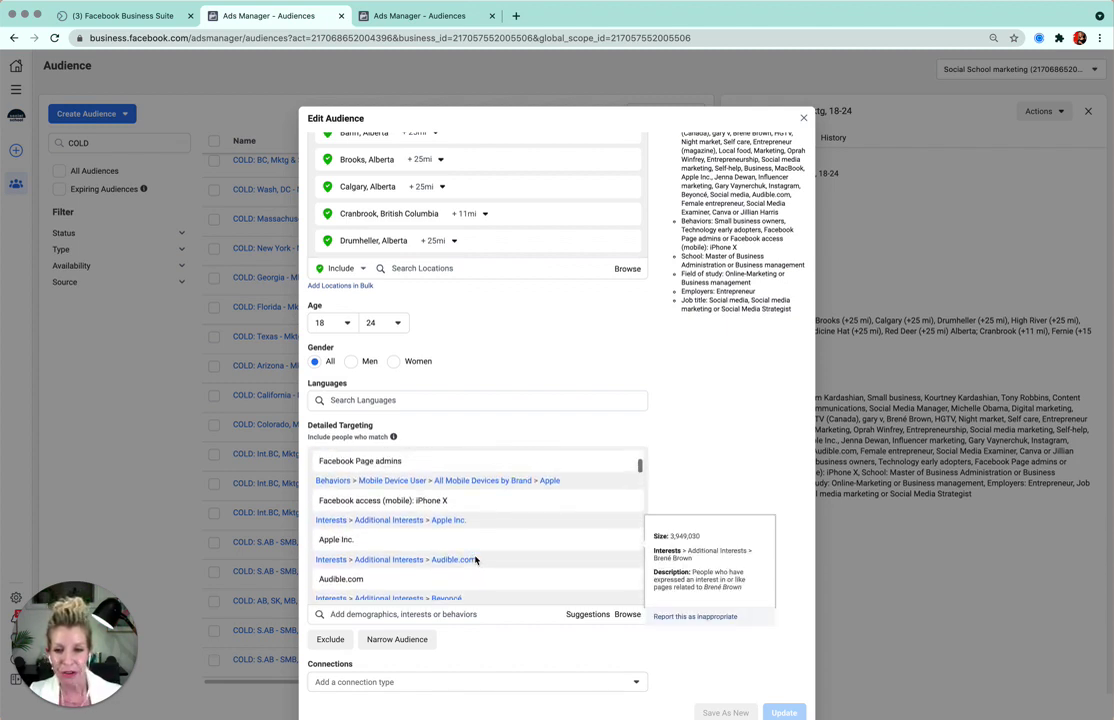
{"action": "scroll", "coordinate": [475, 560], "scroll_direction": "up", "scroll_amount": 2}
{"action": "scroll", "coordinate": [475, 560], "scroll_direction": "down", "scroll_amount": 8}
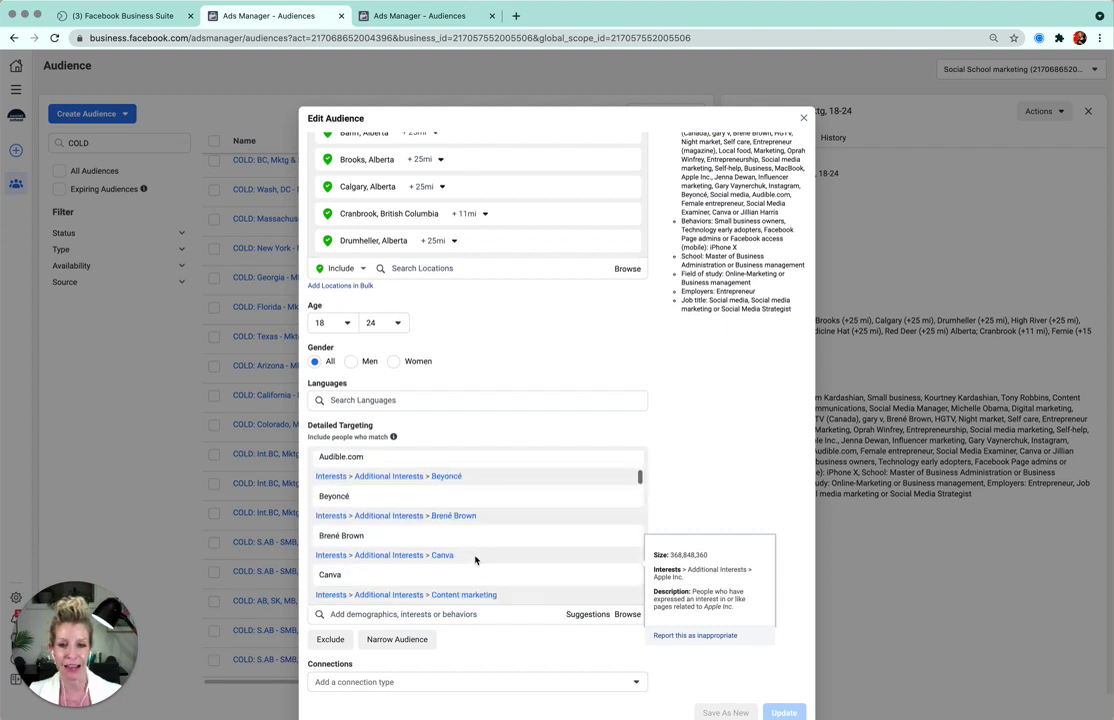
{"action": "scroll", "coordinate": [475, 560], "scroll_direction": "down", "scroll_amount": 3}
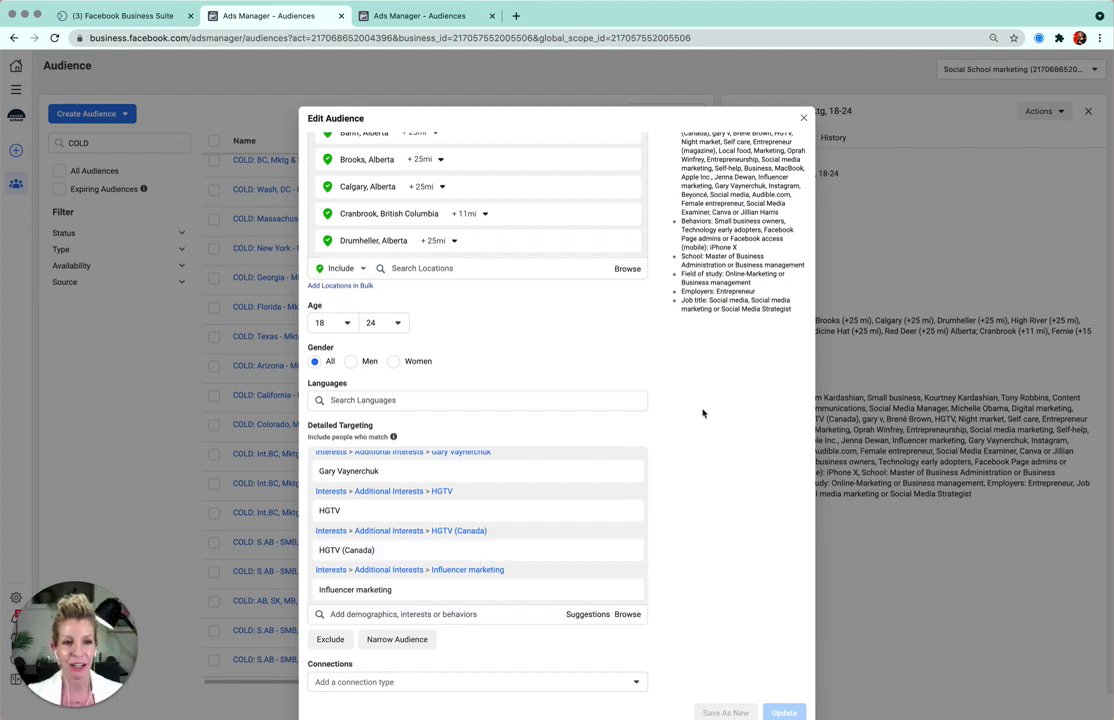
{"action": "scroll", "coordinate": [702, 413], "scroll_direction": "up", "scroll_amount": 5}
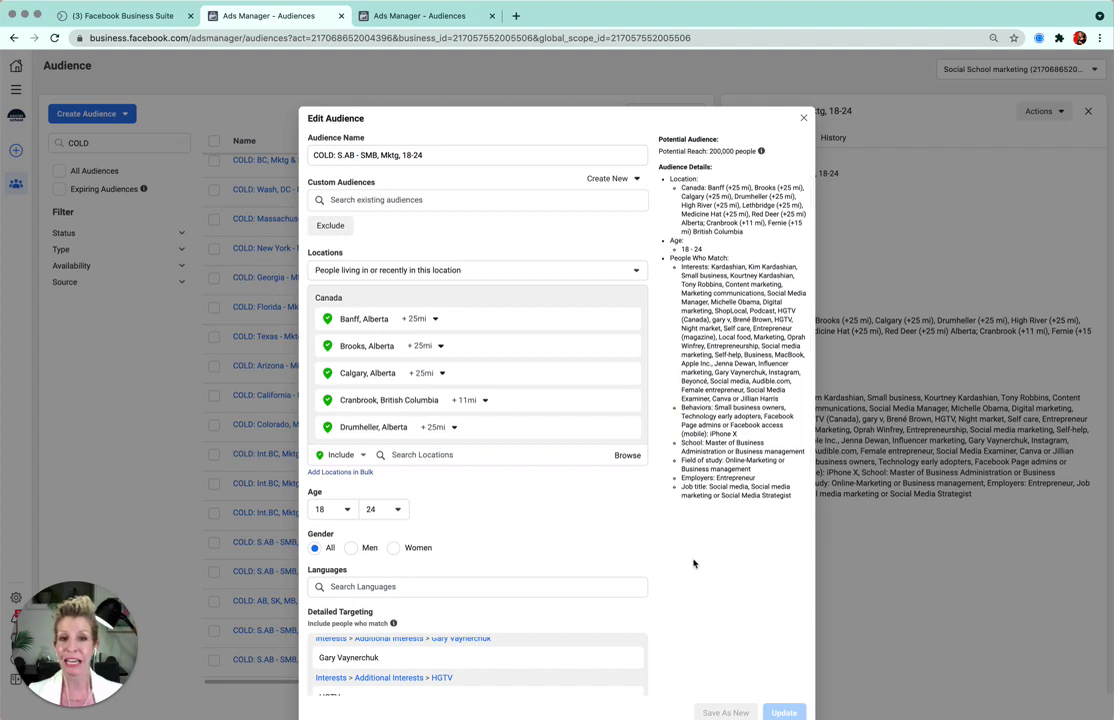
{"action": "scroll", "coordinate": [695, 564], "scroll_direction": "down", "scroll_amount": 4}
{"action": "scroll", "coordinate": [693, 564], "scroll_direction": "up", "scroll_amount": 4}
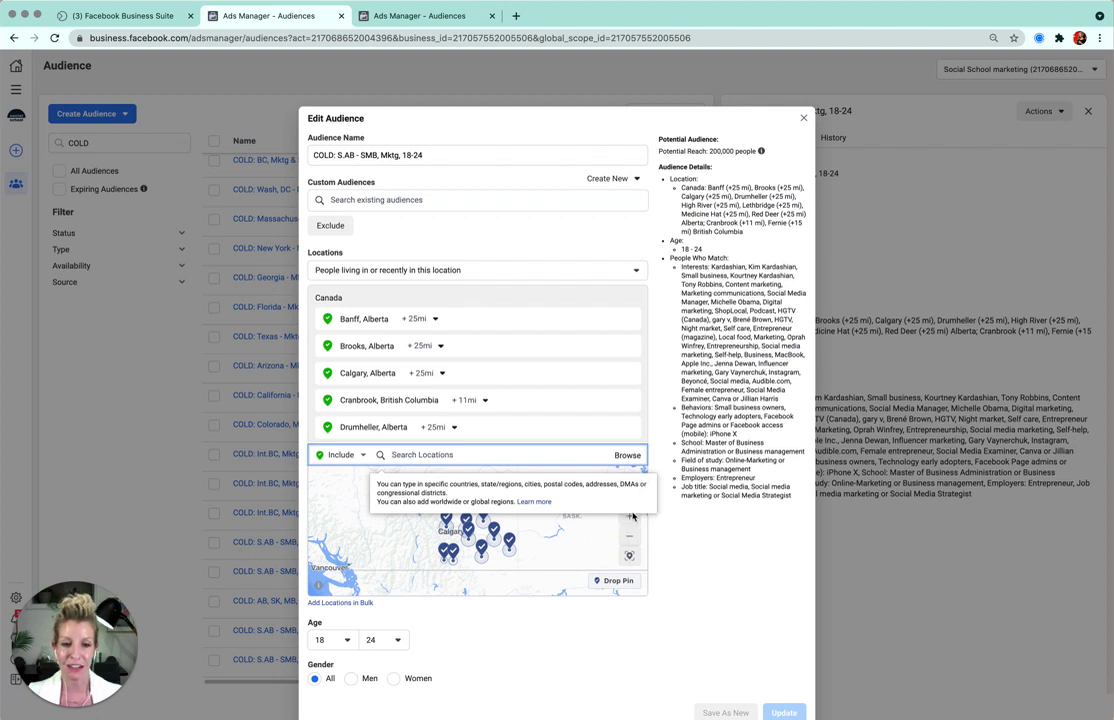
Show the targeted locations on the map and try reducing the Banff, Alberta radius to 10 mi.
{"action": "left_click", "coordinate": [587, 474]}
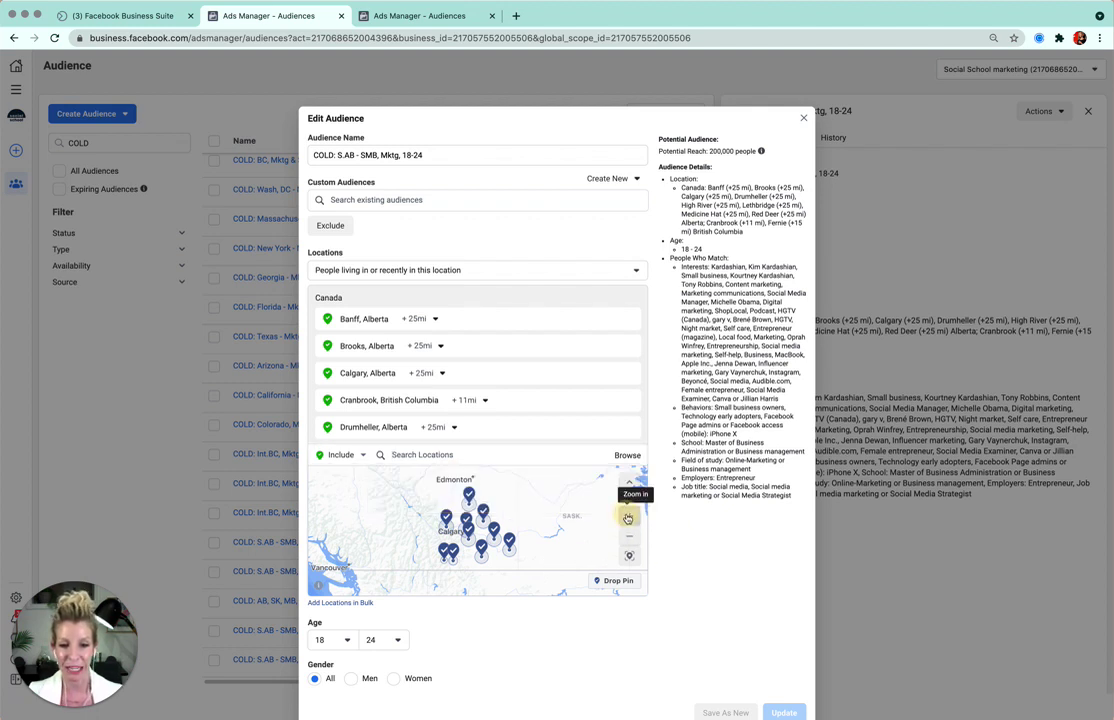
{"action": "left_click", "coordinate": [628, 516]}
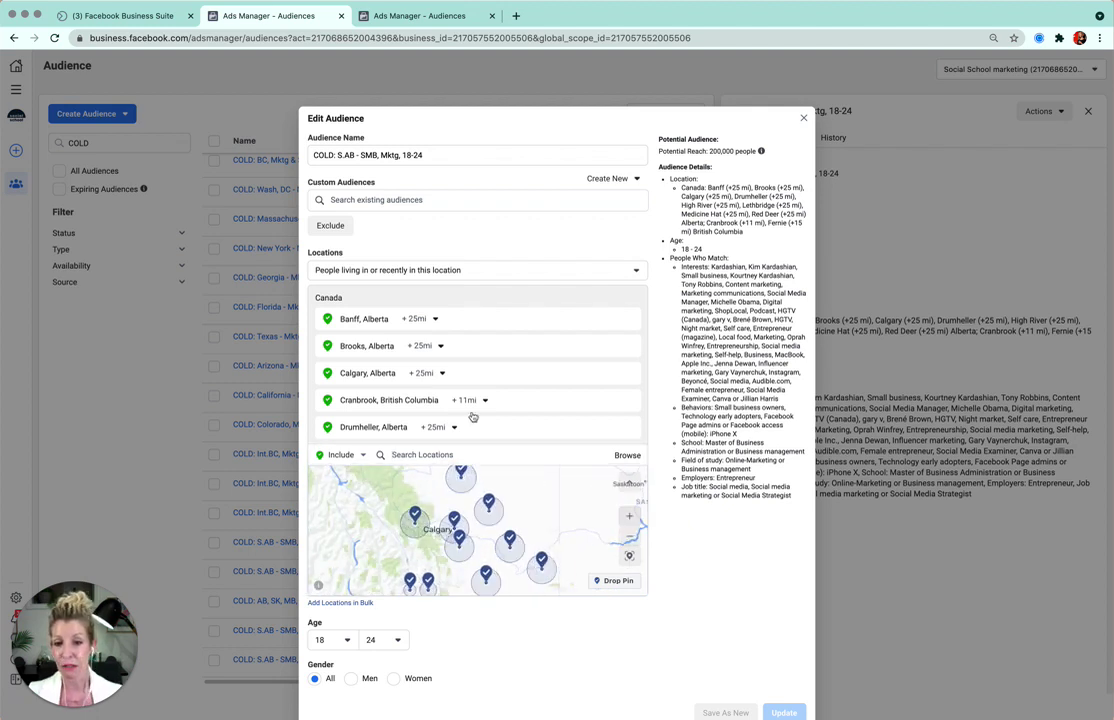
{"action": "left_click", "coordinate": [436, 319]}
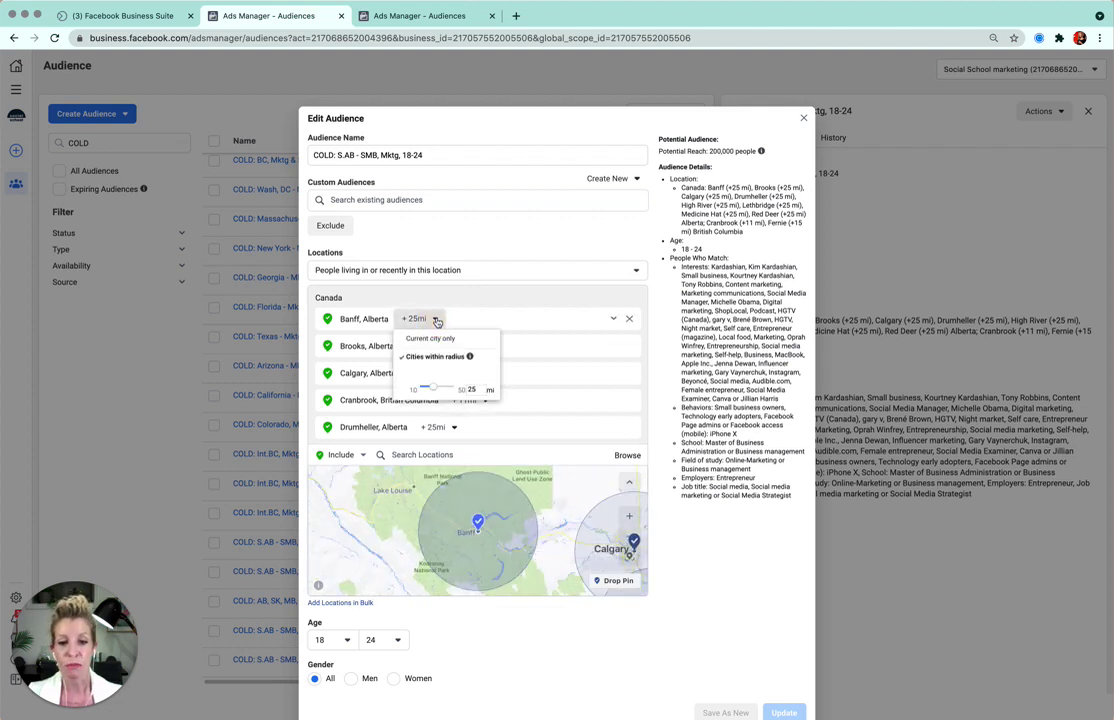
{"action": "left_click_drag", "start_coordinate": [433, 388], "coordinate": [416, 386]}
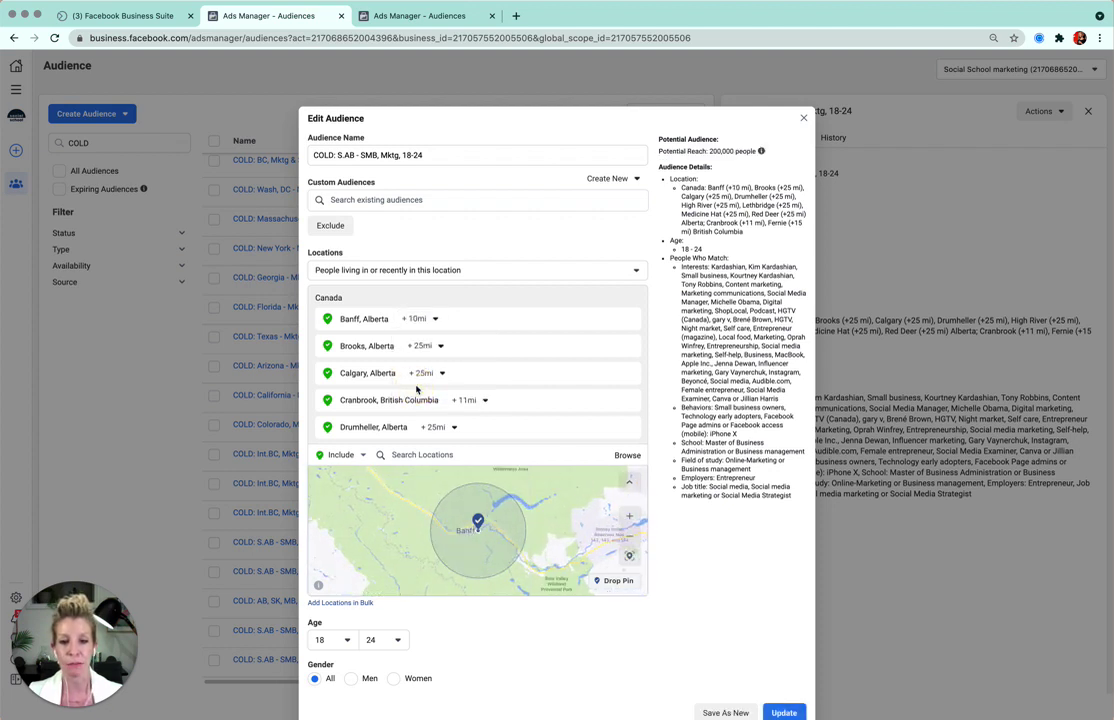
Examine how the city radii cover the map around Calgary, Brooks, Medicine Hat and Lethbridge, comparing them with the list of included locations.
{"action": "left_click", "coordinate": [630, 537]}
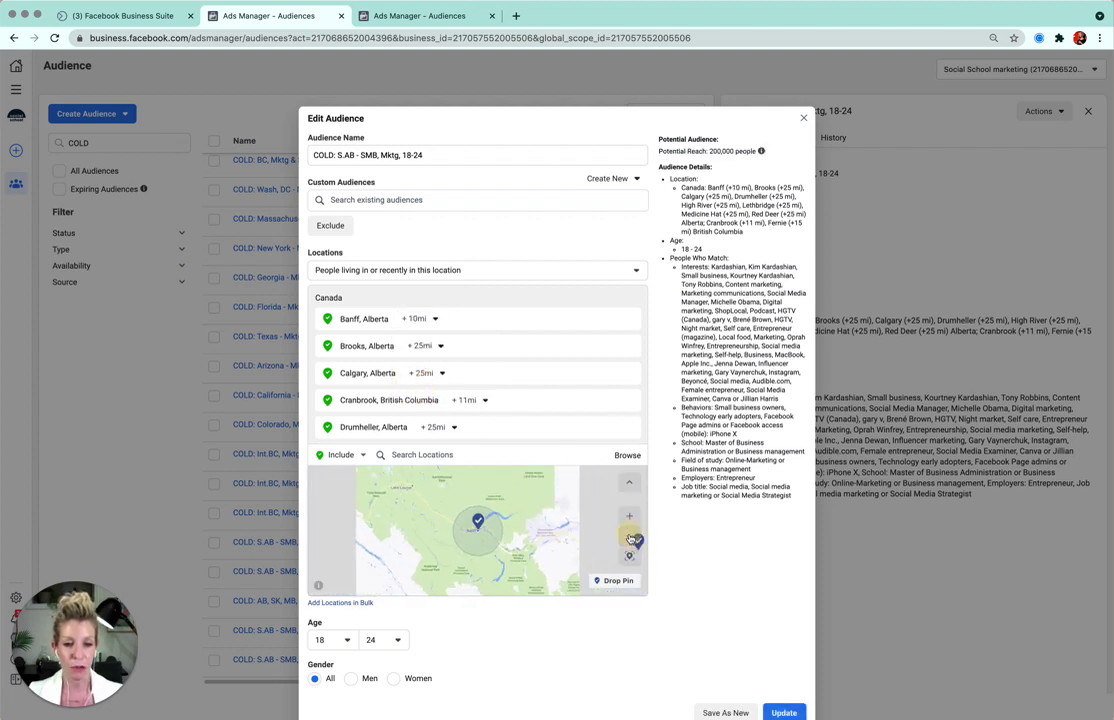
{"action": "left_click", "coordinate": [631, 538]}
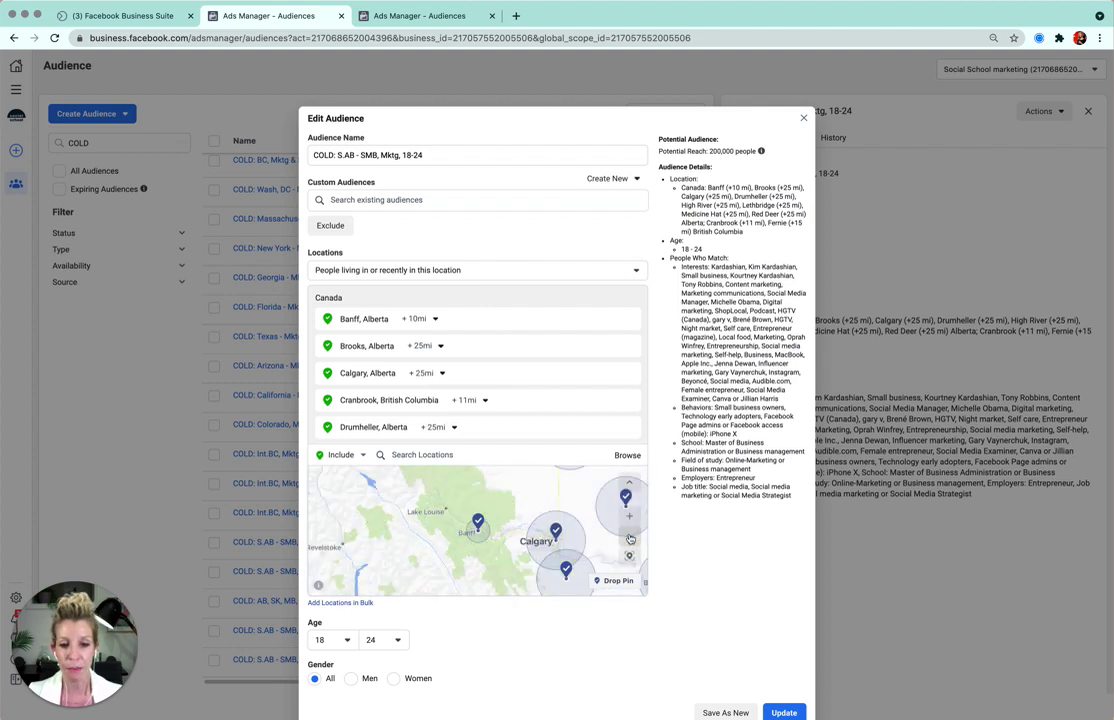
{"action": "left_click_drag", "start_coordinate": [501, 571], "coordinate": [386, 495]}
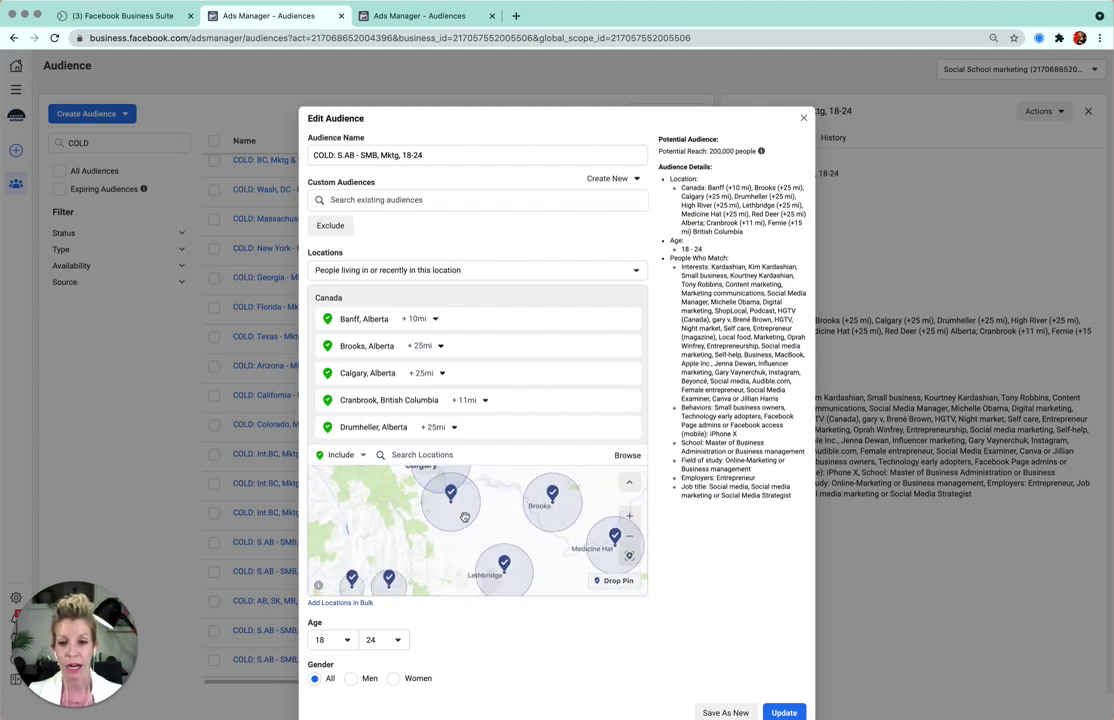
{"action": "left_click", "coordinate": [630, 516]}
{"action": "left_click_drag", "start_coordinate": [465, 510], "coordinate": [551, 573]}
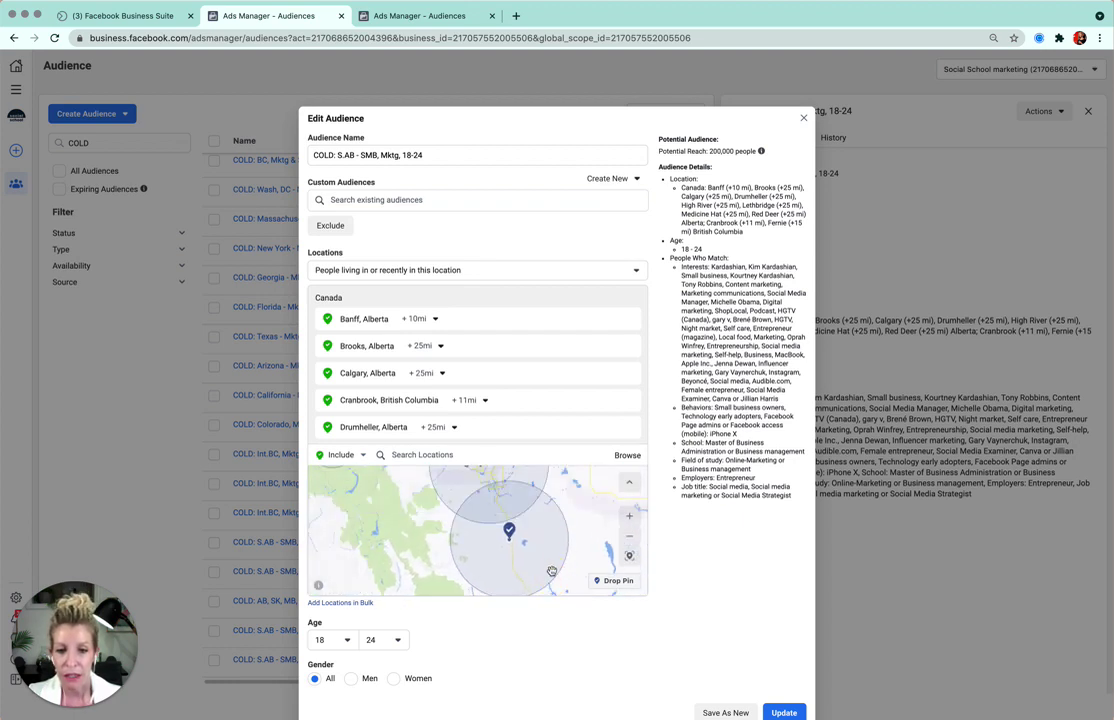
{"action": "left_click", "coordinate": [629, 517]}
{"action": "left_click_drag", "start_coordinate": [565, 542], "coordinate": [502, 517]}
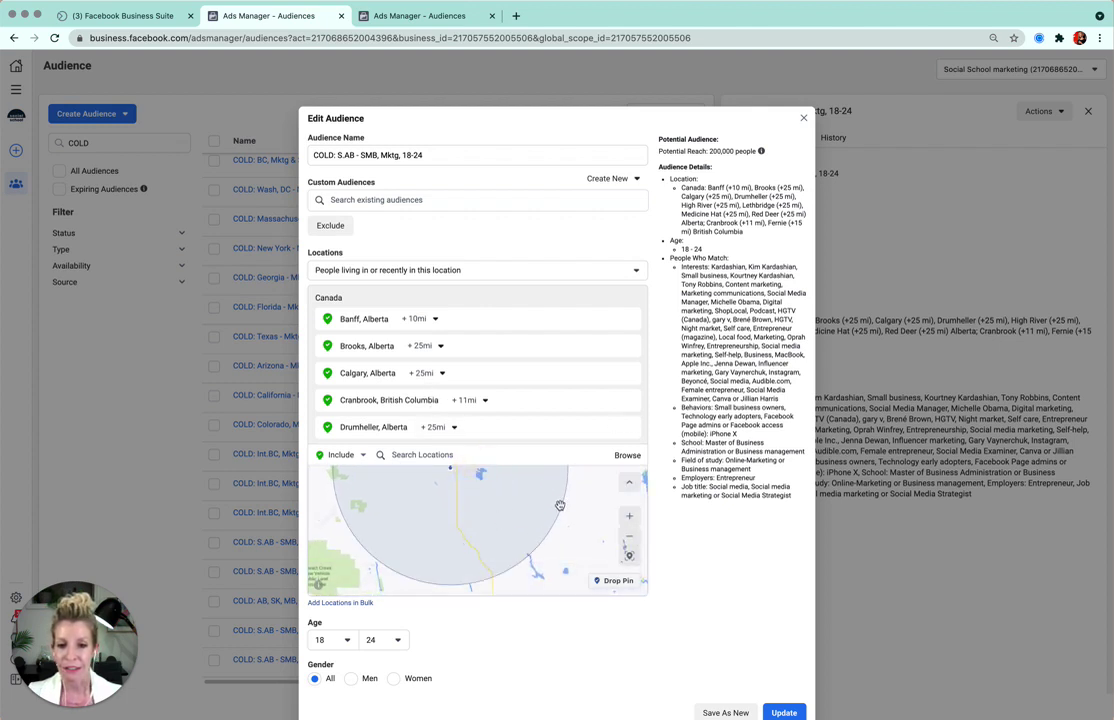
{"action": "left_click", "coordinate": [629, 536]}
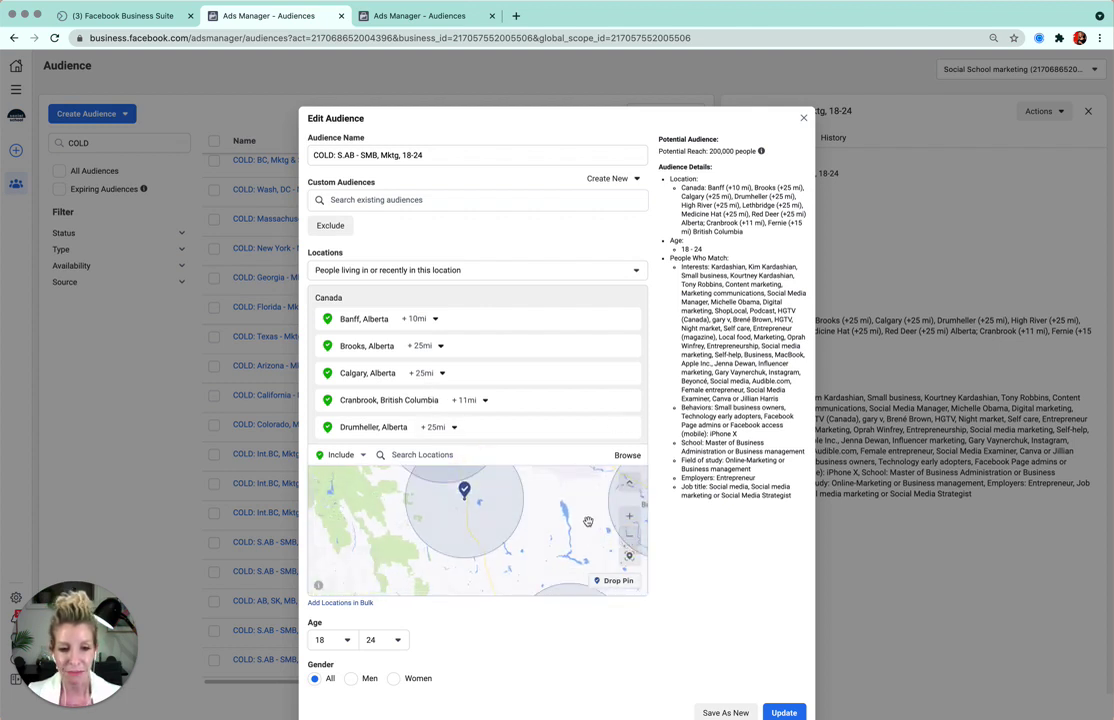
{"action": "left_click_drag", "start_coordinate": [586, 524], "coordinate": [542, 561]}
{"action": "scroll", "coordinate": [395, 412], "scroll_direction": "down", "scroll_amount": 3}
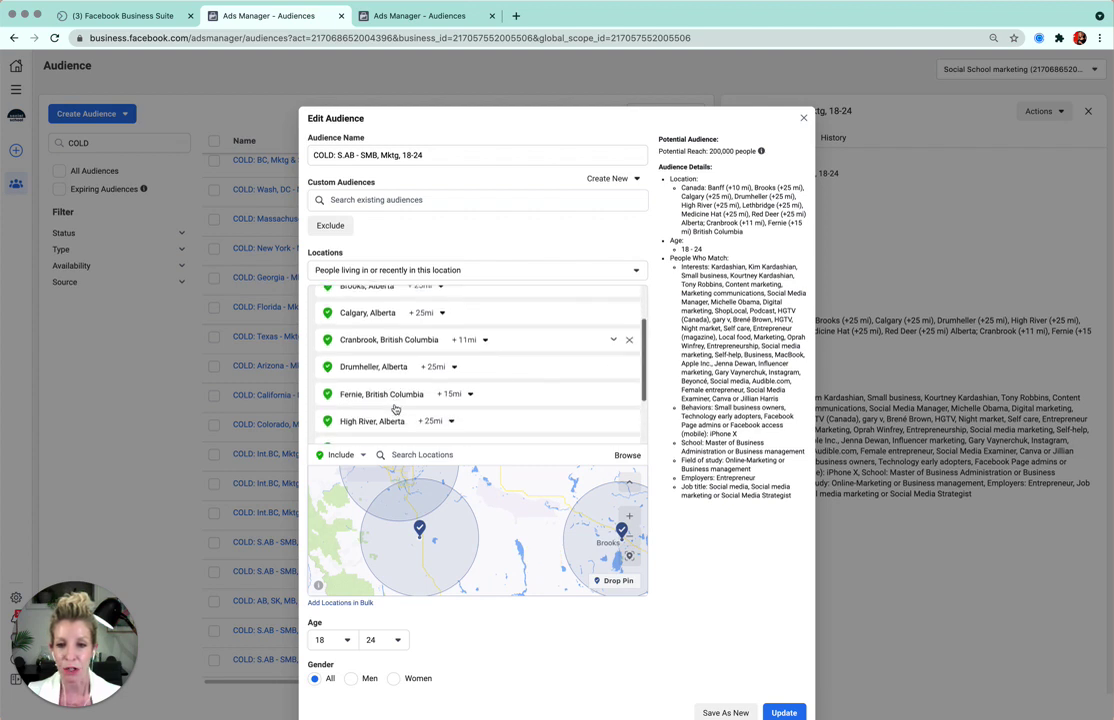
{"action": "scroll", "coordinate": [395, 410], "scroll_direction": "down", "scroll_amount": 1}
{"action": "scroll", "coordinate": [395, 410], "scroll_direction": "up", "scroll_amount": 5}
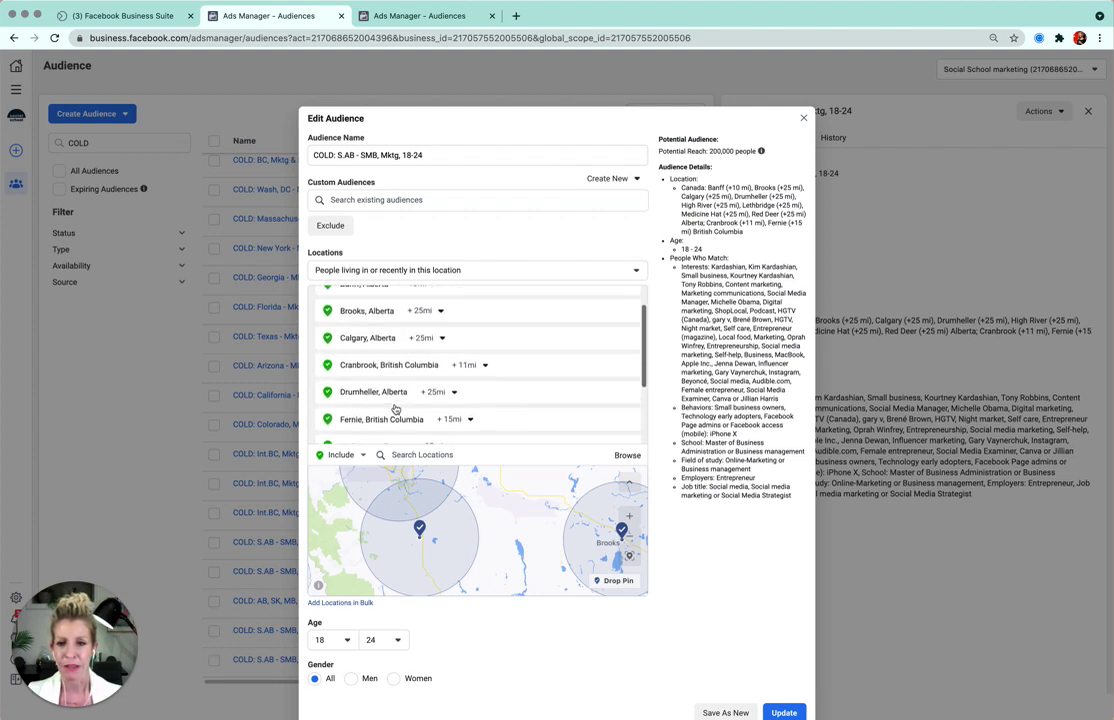
{"action": "left_click_drag", "start_coordinate": [494, 515], "coordinate": [452, 478]}
{"action": "left_click_drag", "start_coordinate": [468, 548], "coordinate": [422, 486]}
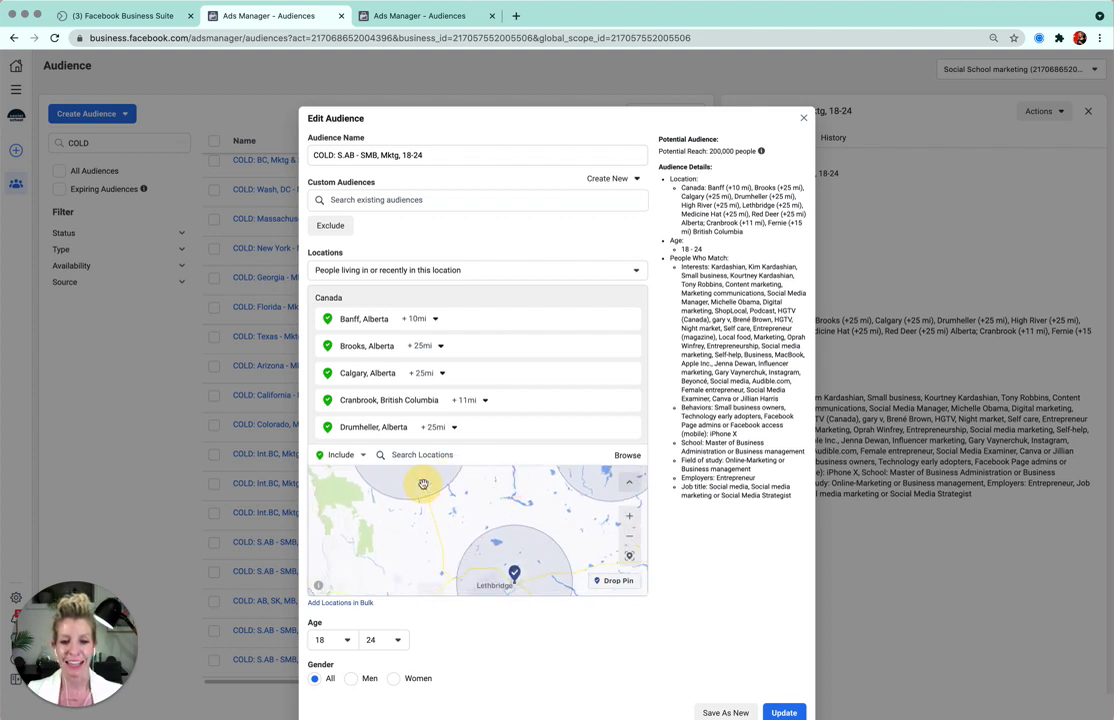
{"action": "left_click", "coordinate": [629, 536]}
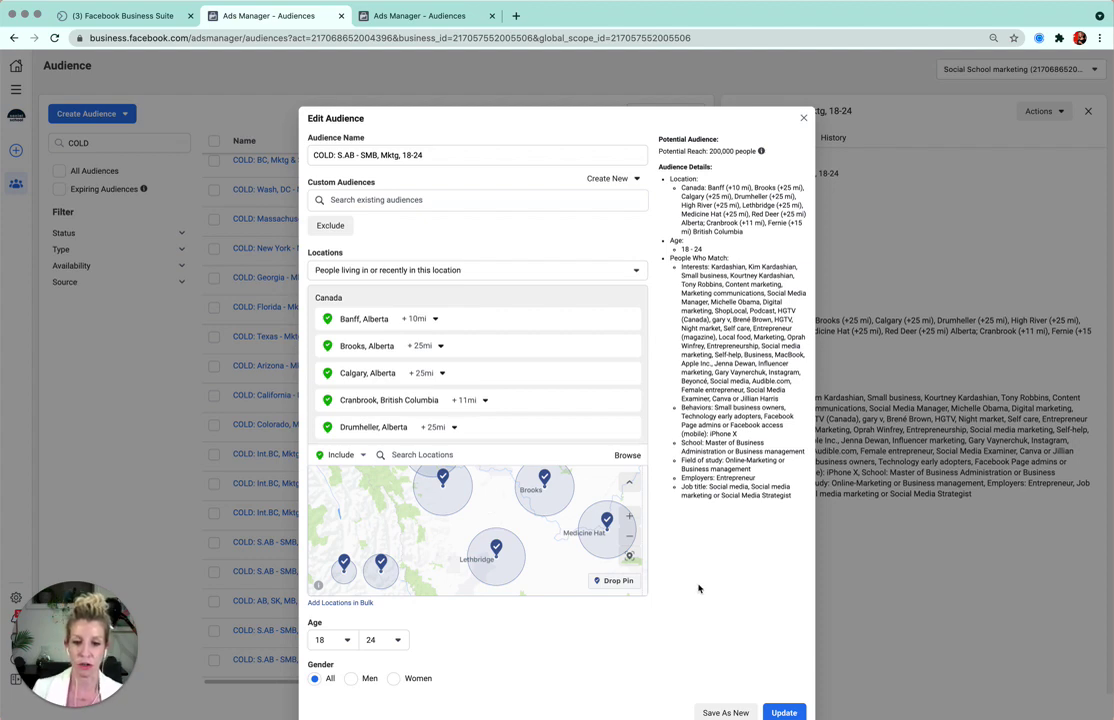
Review the audience's age, gender and detailed targeting once more, and close the editor without saving the changes.
{"action": "scroll", "coordinate": [696, 592], "scroll_direction": "down", "scroll_amount": 1}
{"action": "scroll", "coordinate": [696, 594], "scroll_direction": "down", "scroll_amount": 10}
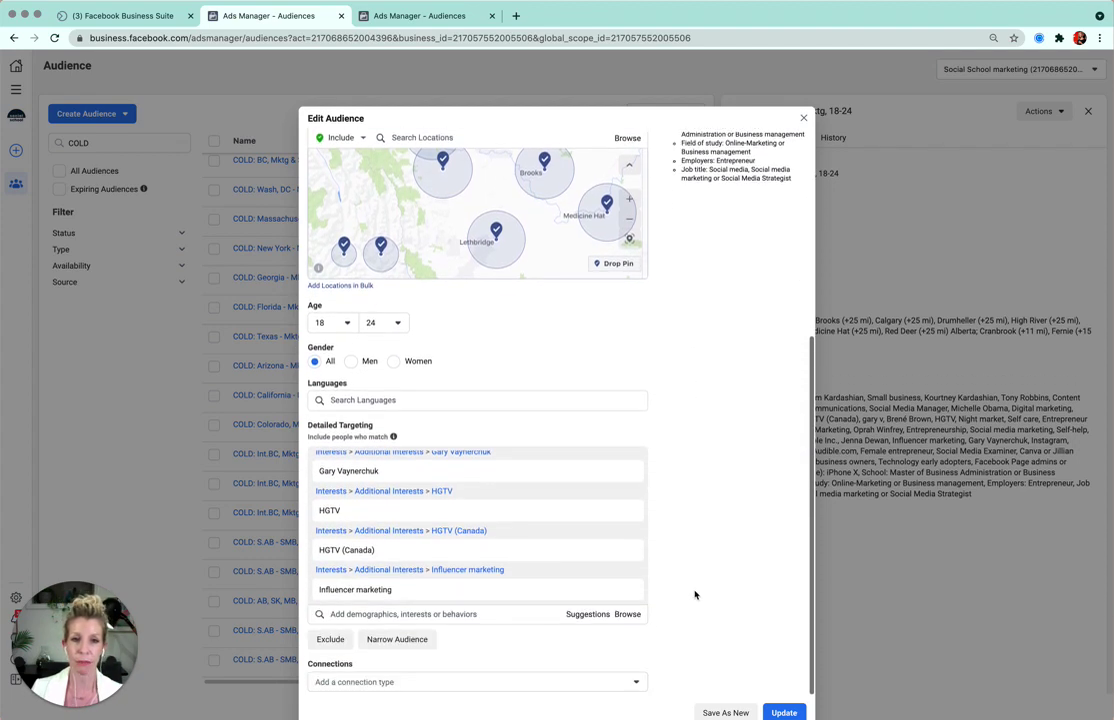
{"action": "scroll", "coordinate": [696, 594], "scroll_direction": "up", "scroll_amount": 3}
{"action": "scroll", "coordinate": [695, 595], "scroll_direction": "up", "scroll_amount": 10}
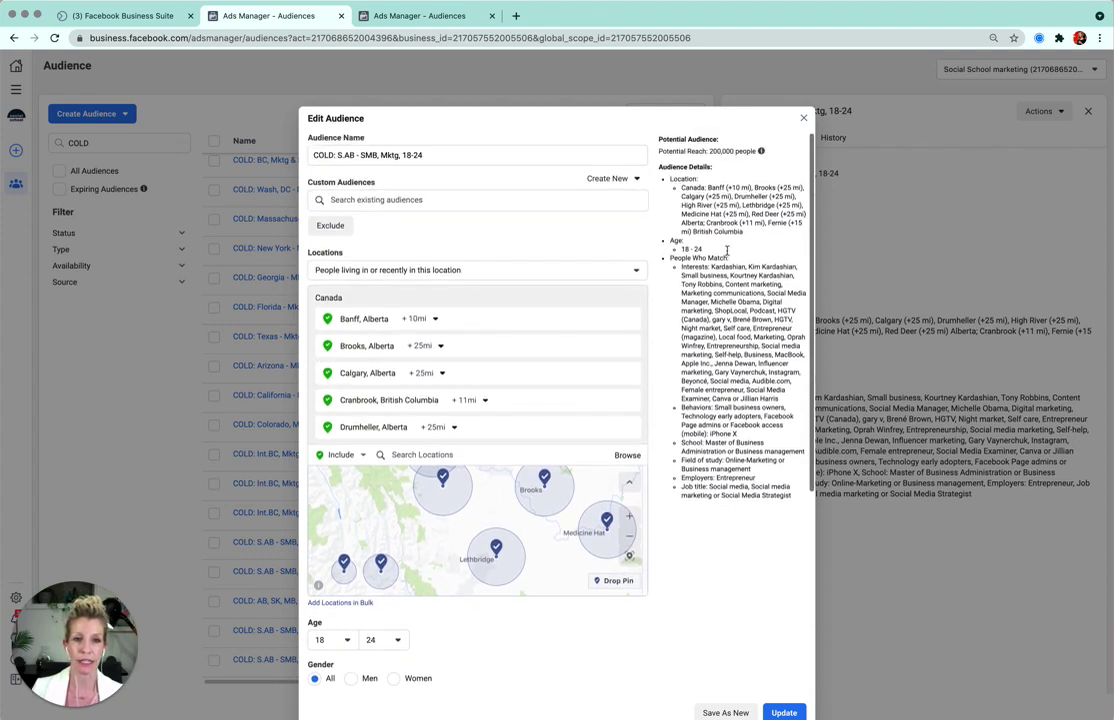
{"action": "left_click", "coordinate": [802, 117]}
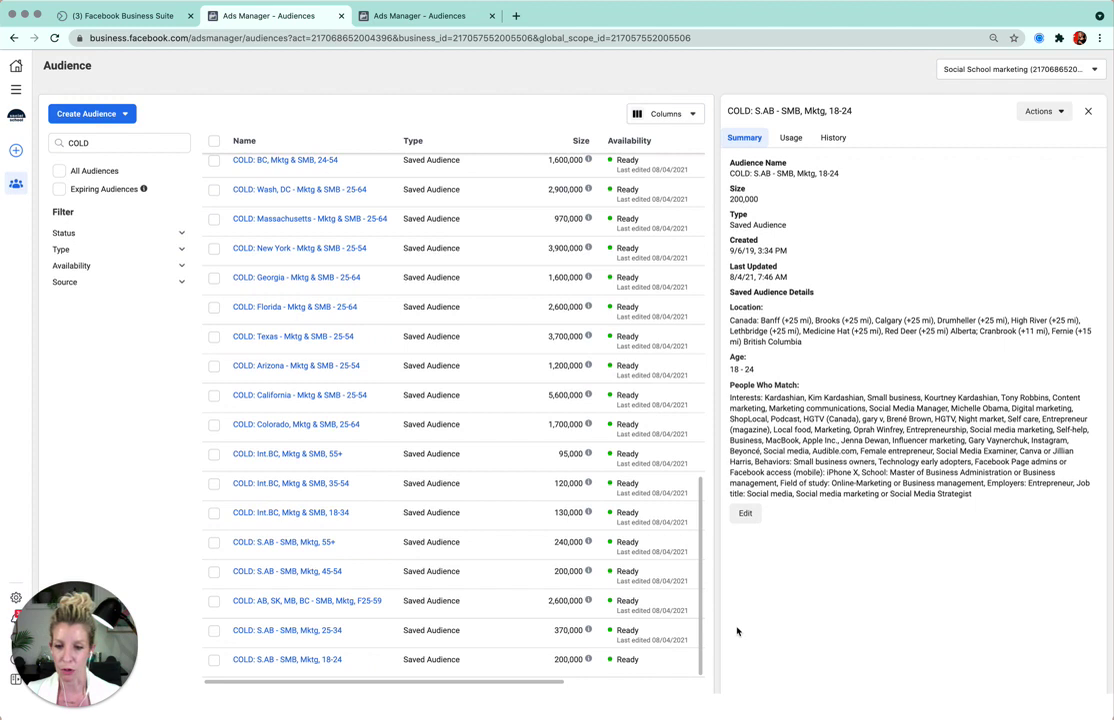
Check the audience overlap between COLD: S.AB - SMB, Mktg, 25-34 and COLD: S.AB - SMB, Mktg, 18-24, and close the comparison.
{"action": "left_click", "coordinate": [214, 630]}
{"action": "left_click", "coordinate": [213, 660]}
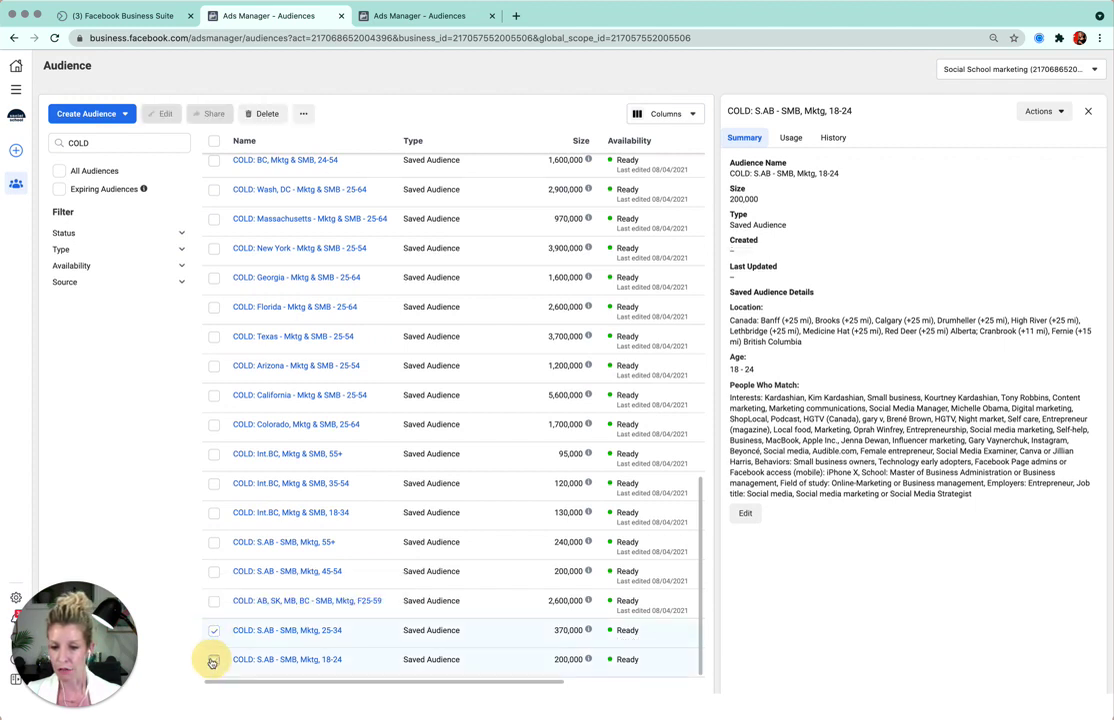
{"action": "left_click", "coordinate": [304, 113]}
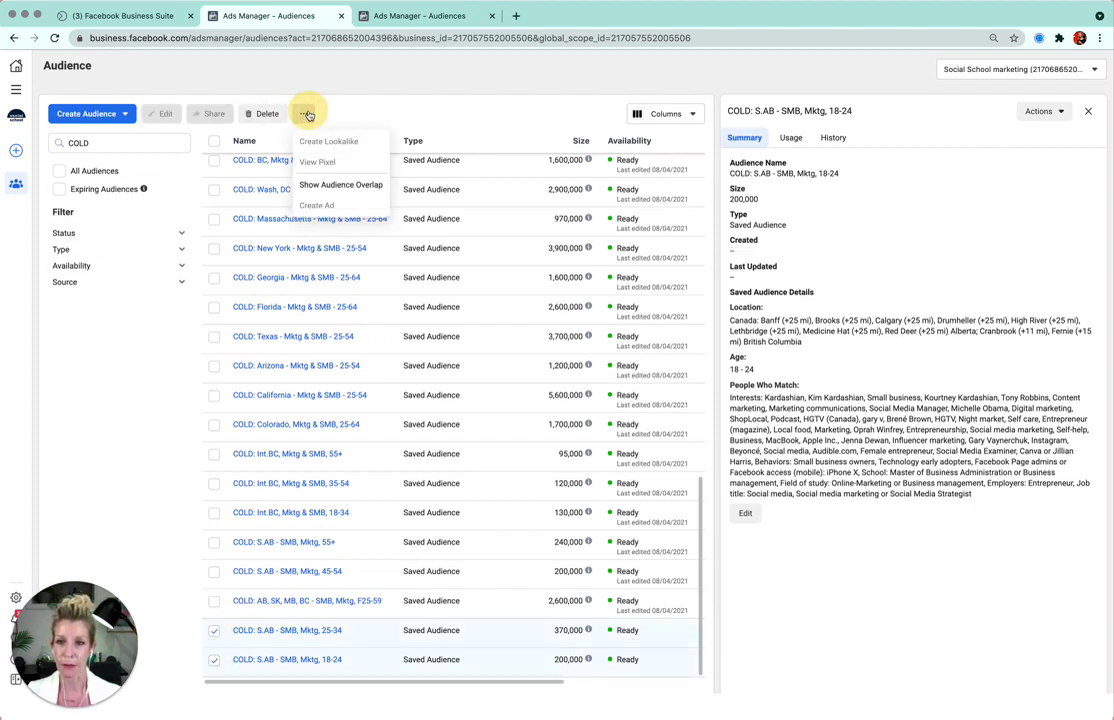
{"action": "left_click", "coordinate": [310, 186]}
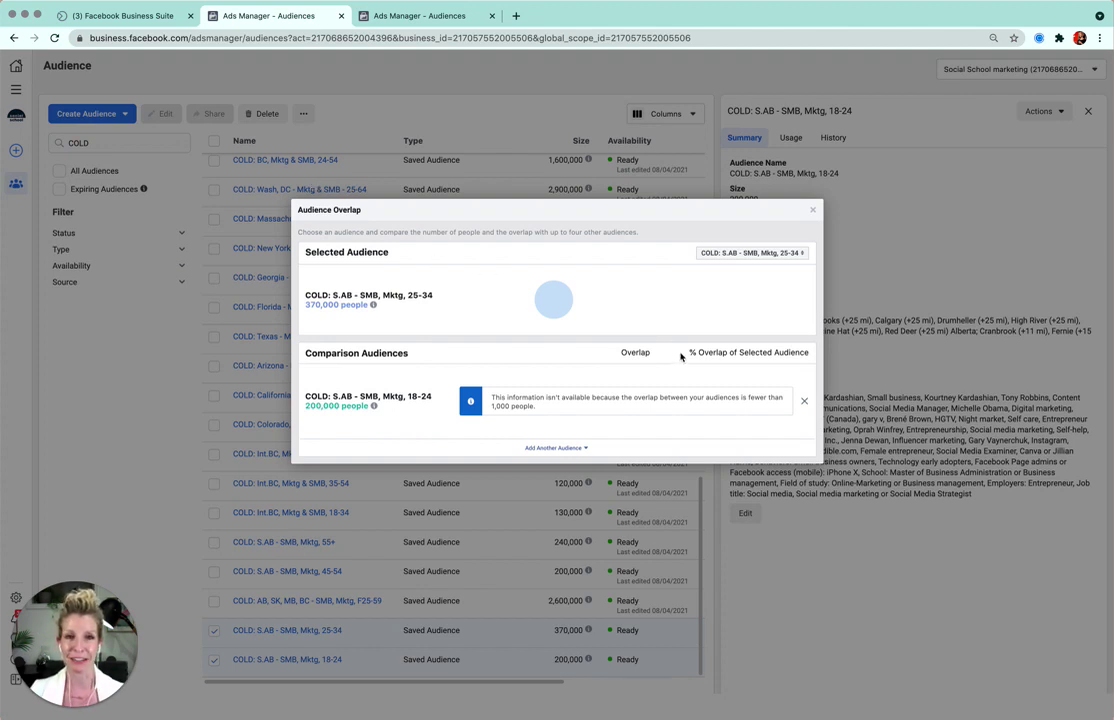
{"action": "left_click", "coordinate": [813, 209]}
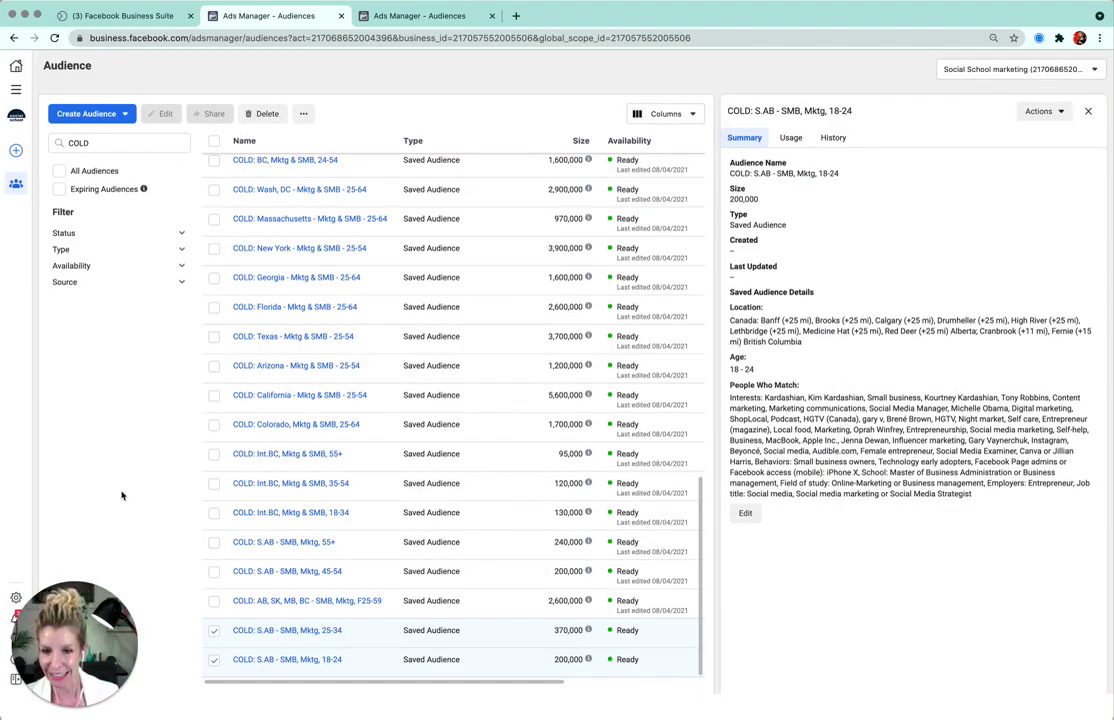
Add COLD: AB, SK, MB, BC - SMB, Mktg, F25-59 to the selected audiences, check the overlap, and close the comparison.
{"action": "left_click", "coordinate": [214, 601]}
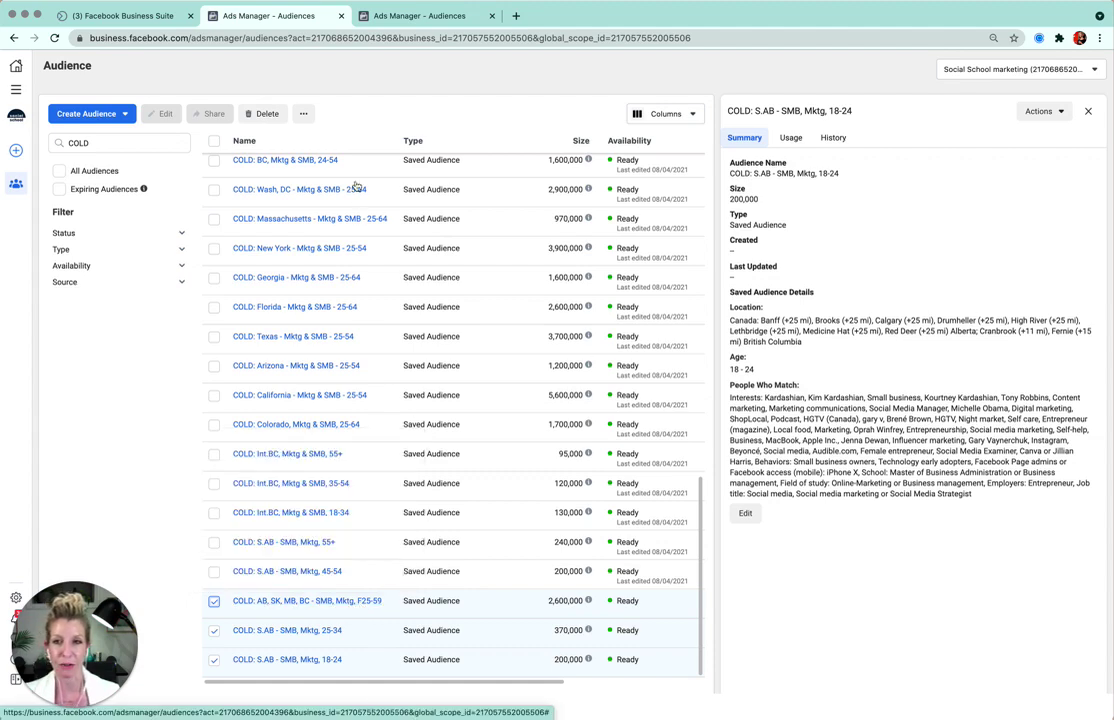
{"action": "left_click", "coordinate": [303, 113]}
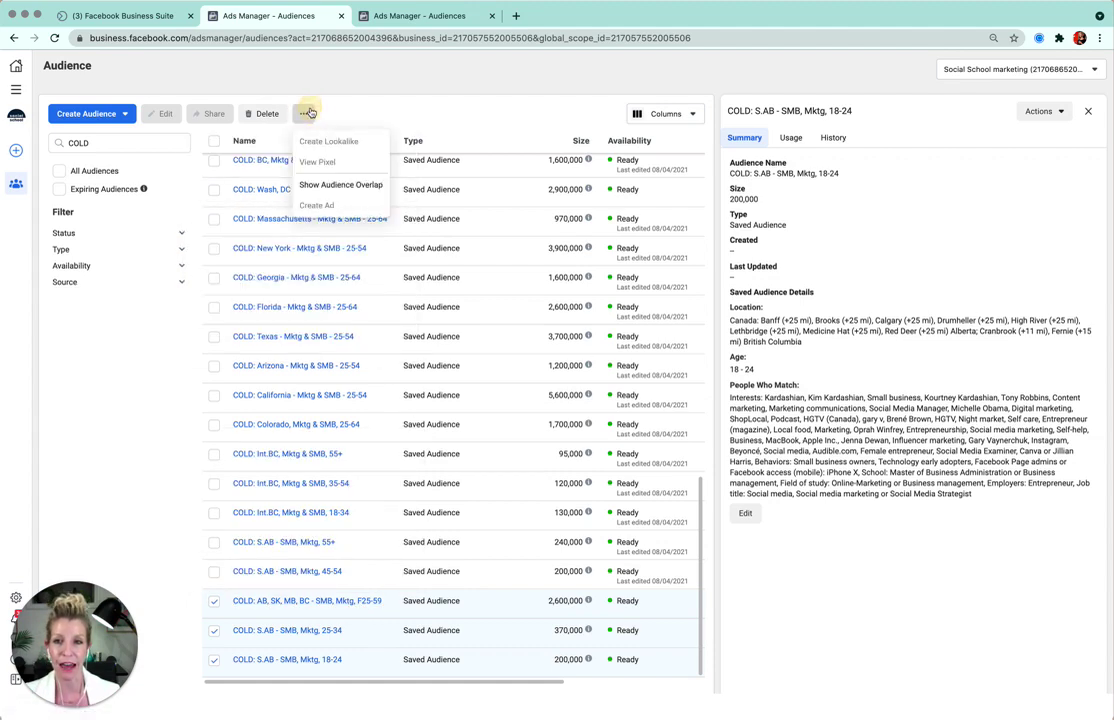
{"action": "left_click", "coordinate": [312, 187]}
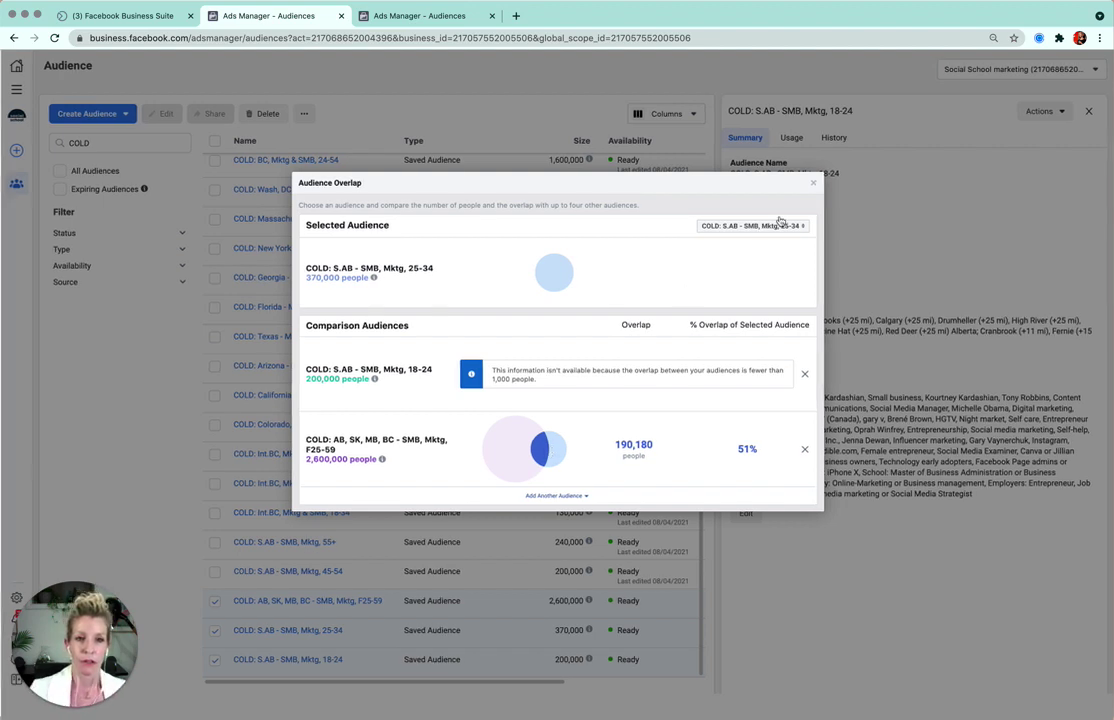
{"action": "left_click", "coordinate": [812, 183]}
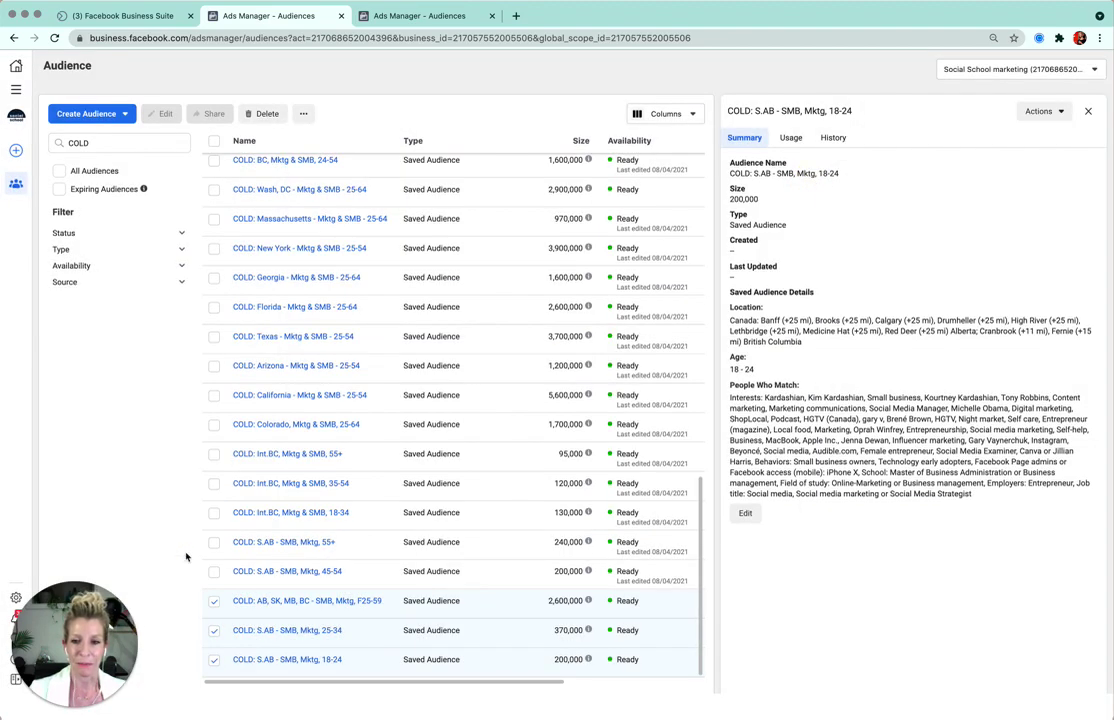
Deselect all three compared audiences in the list.
{"action": "left_click", "coordinate": [214, 601]}
{"action": "left_click", "coordinate": [214, 631]}
{"action": "left_click", "coordinate": [214, 660]}
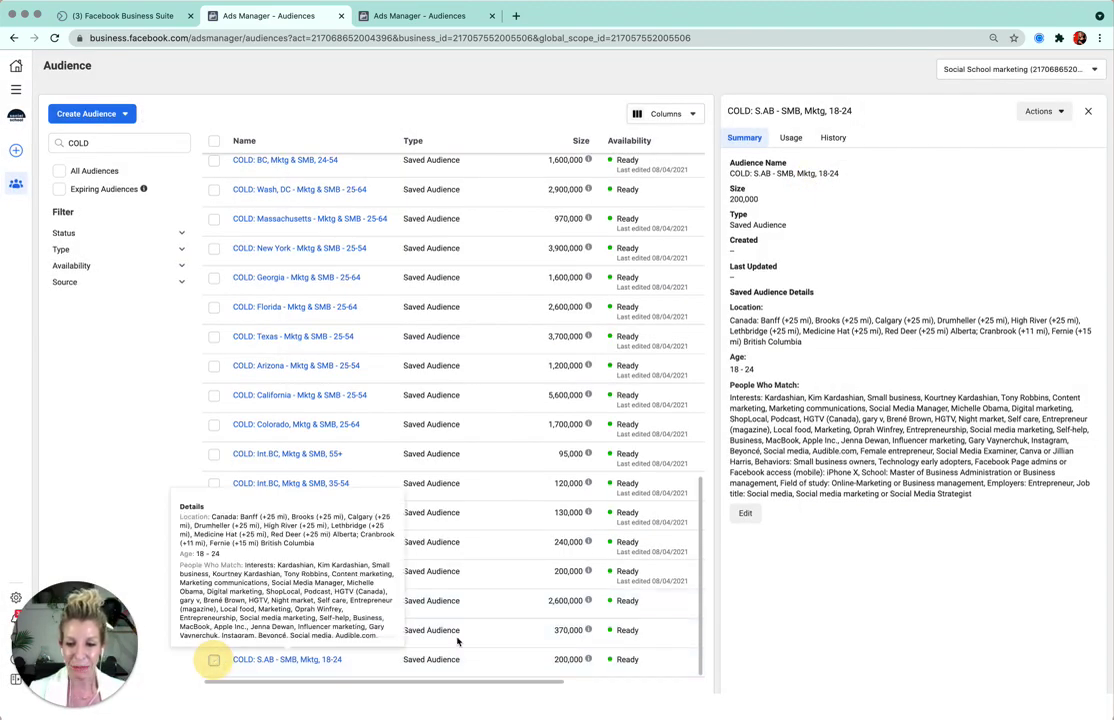